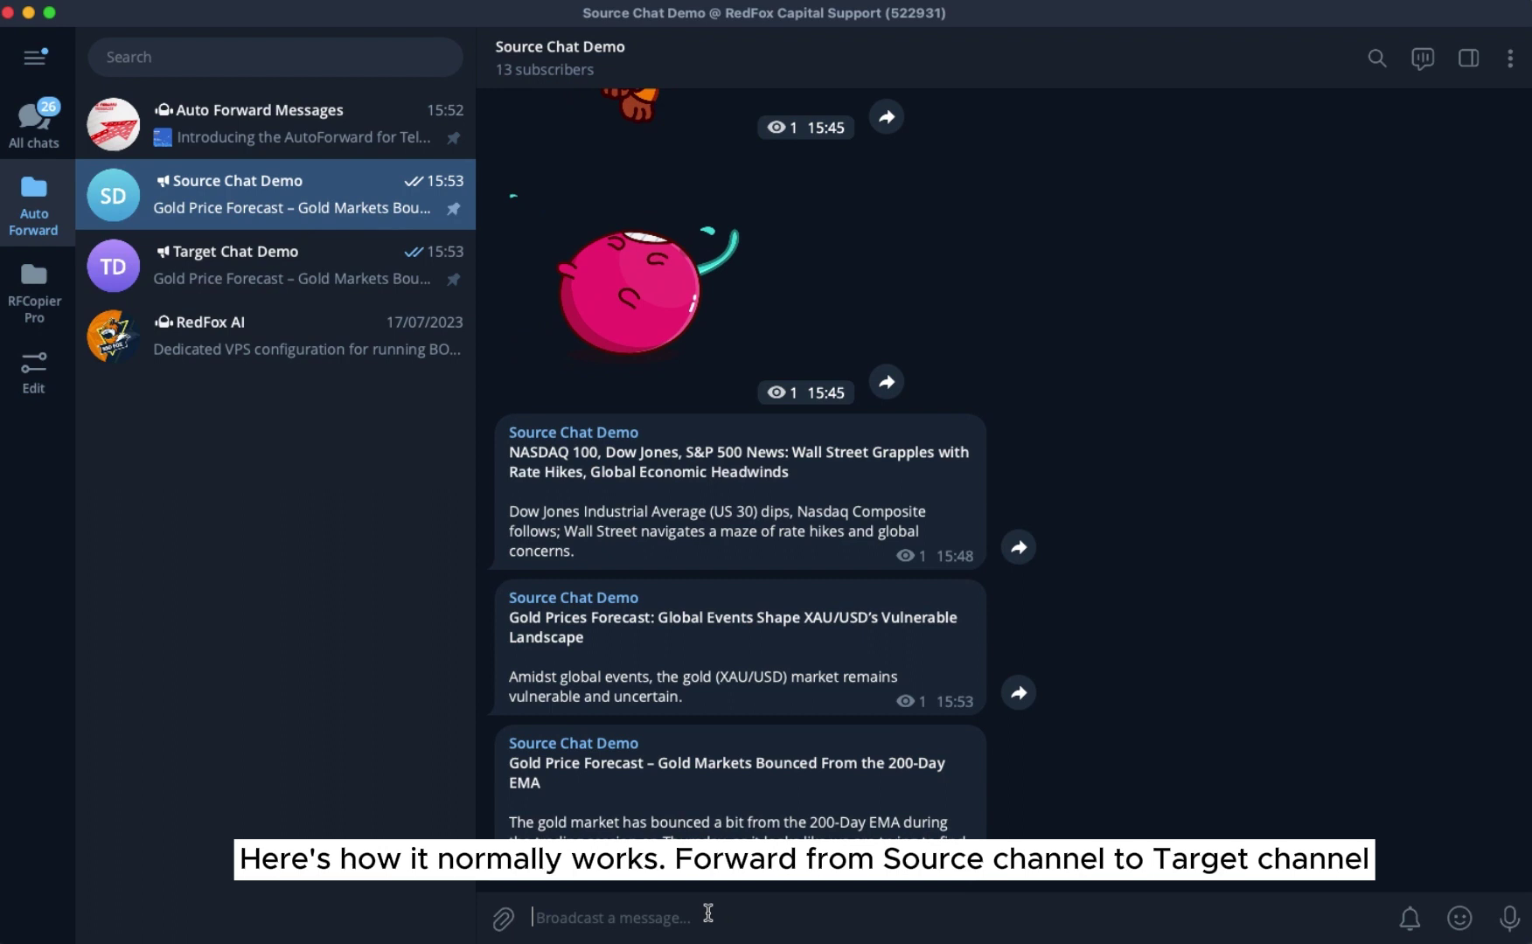
Step: Post 'Hello' and 'How are you?' in Source Chat Demo and check both in Target Chat Demo
type("Hello")
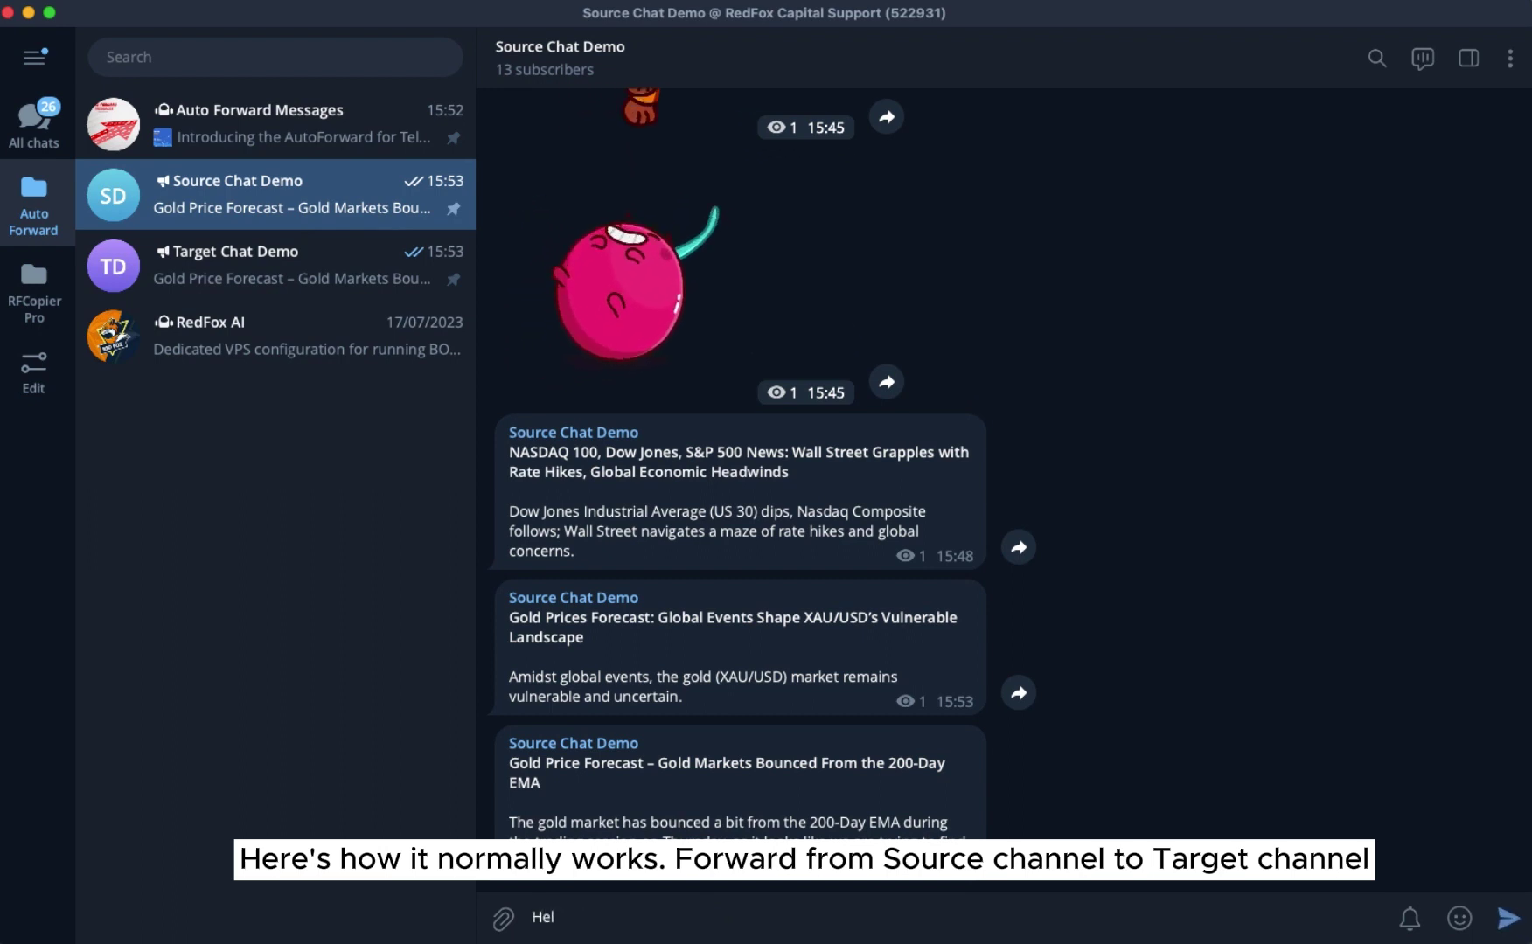
key("Return")
type("H")
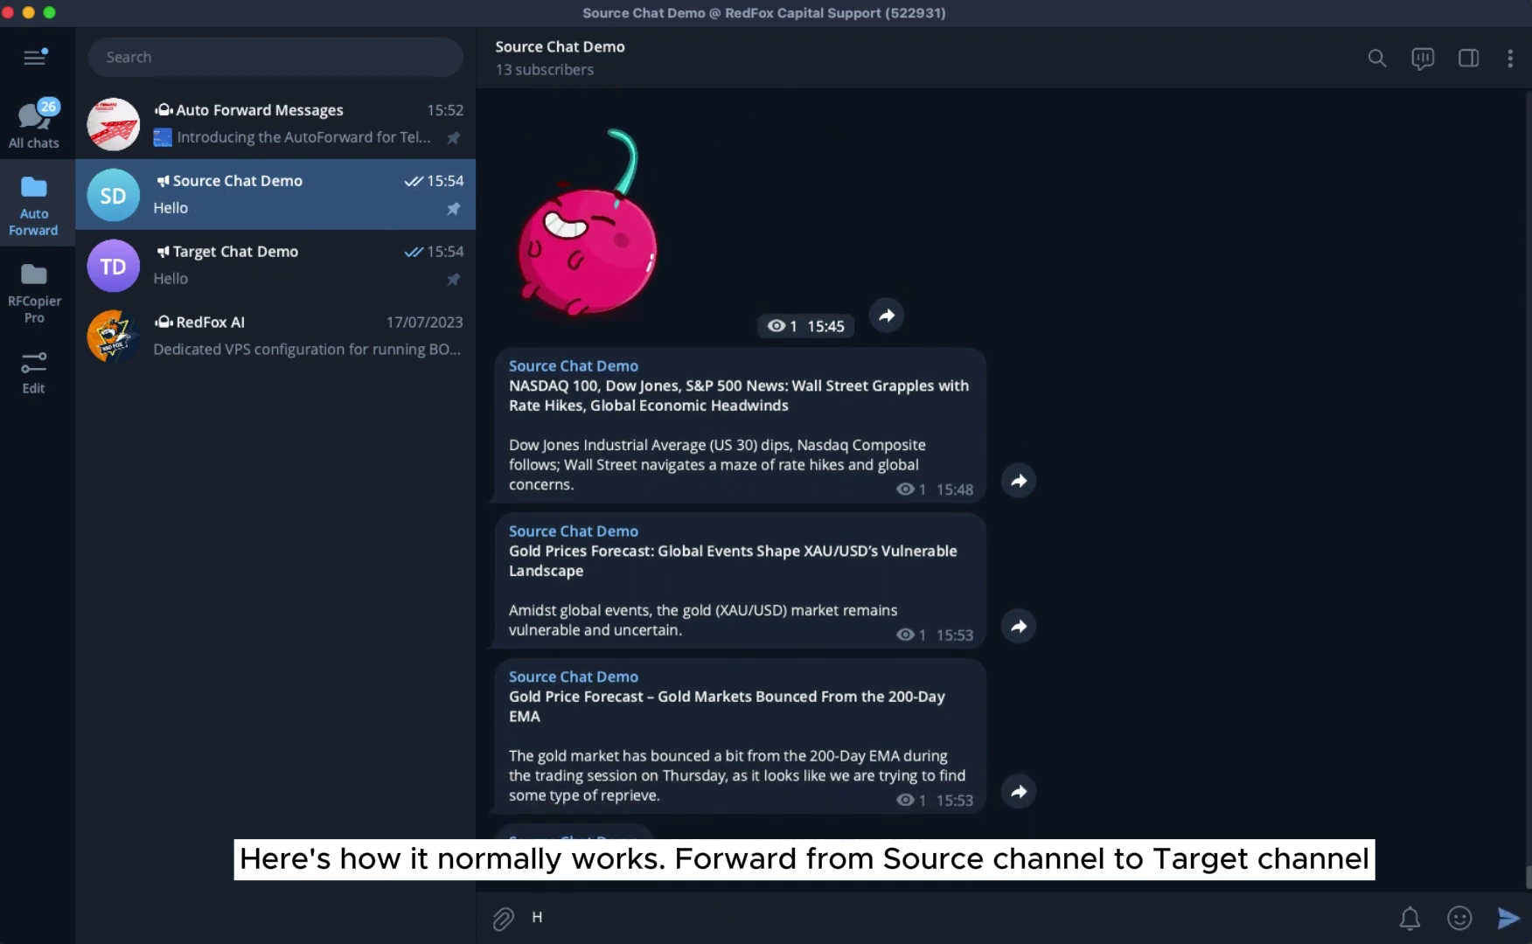
type("ow are")
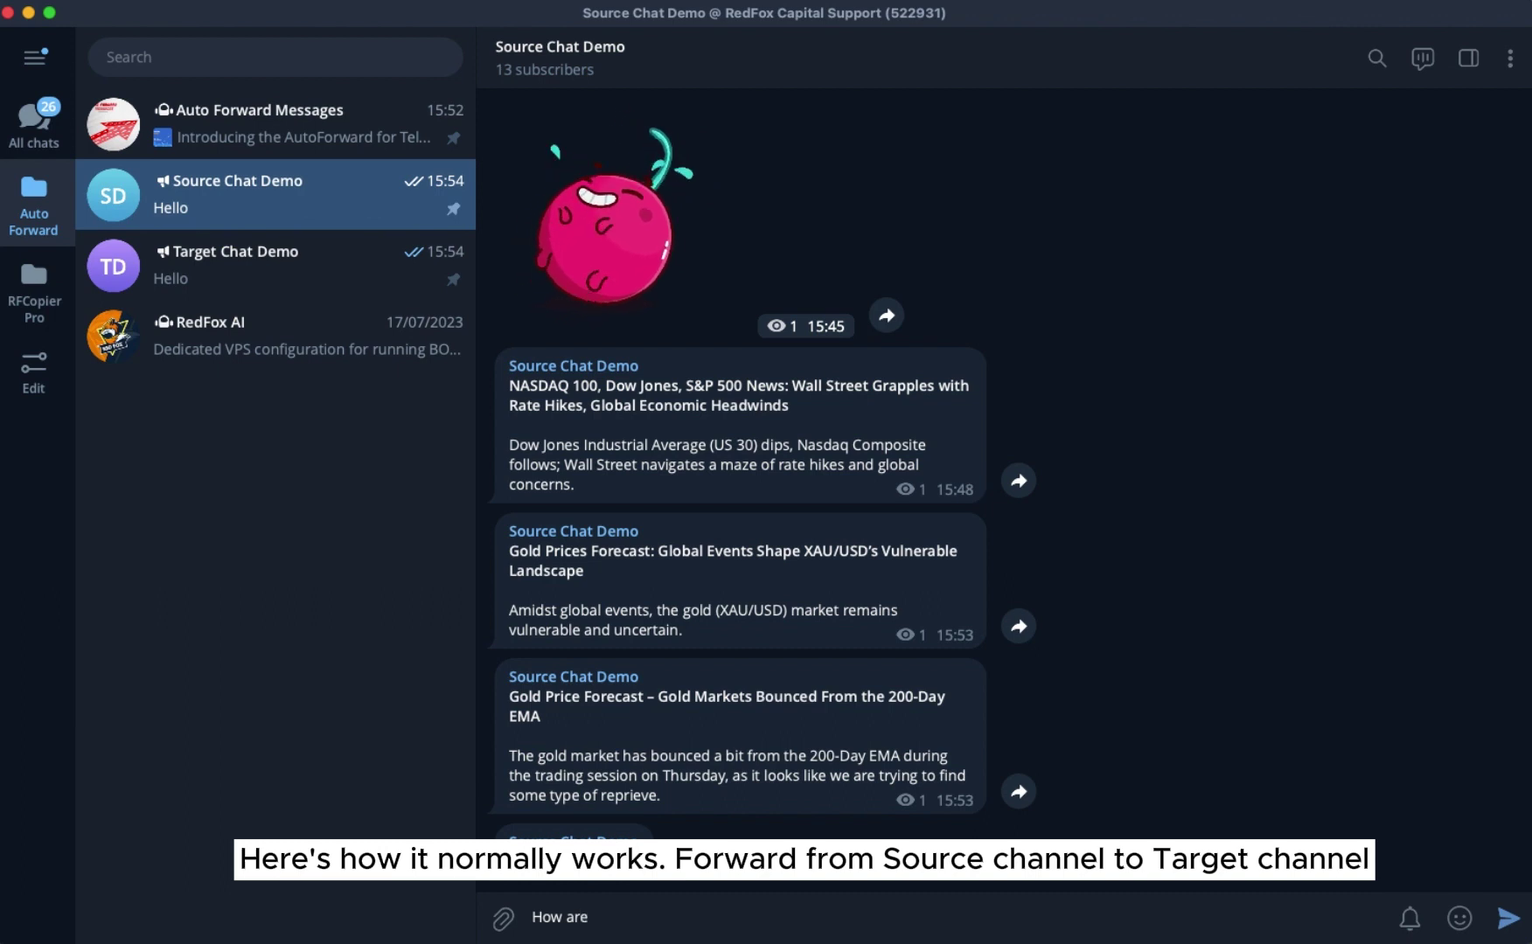
type(" you?")
key("Return")
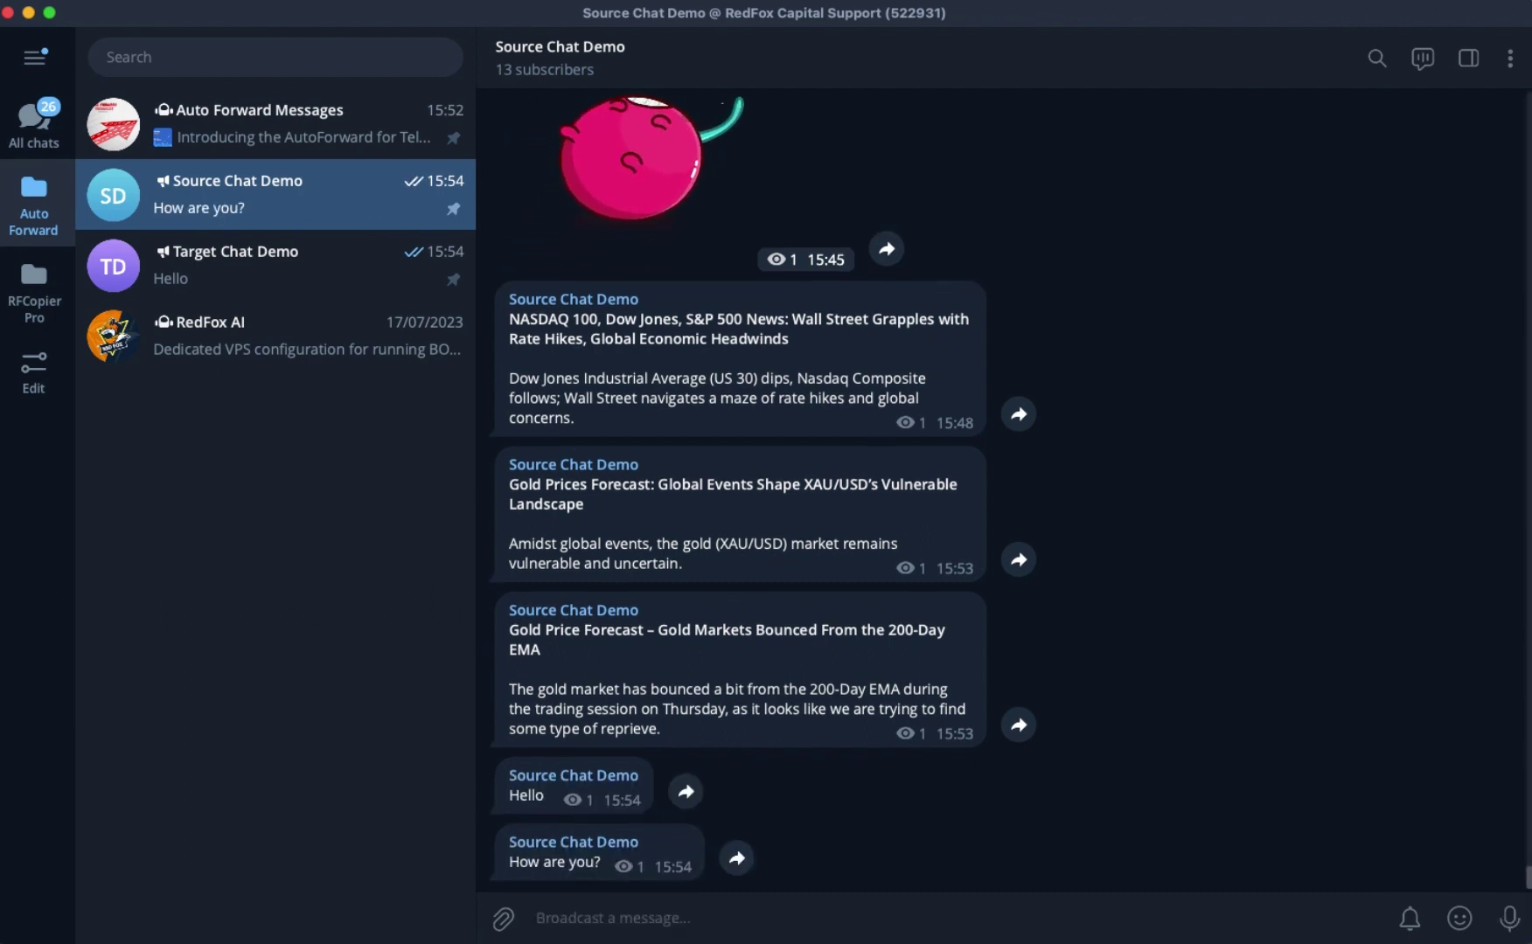
left_click(362, 285)
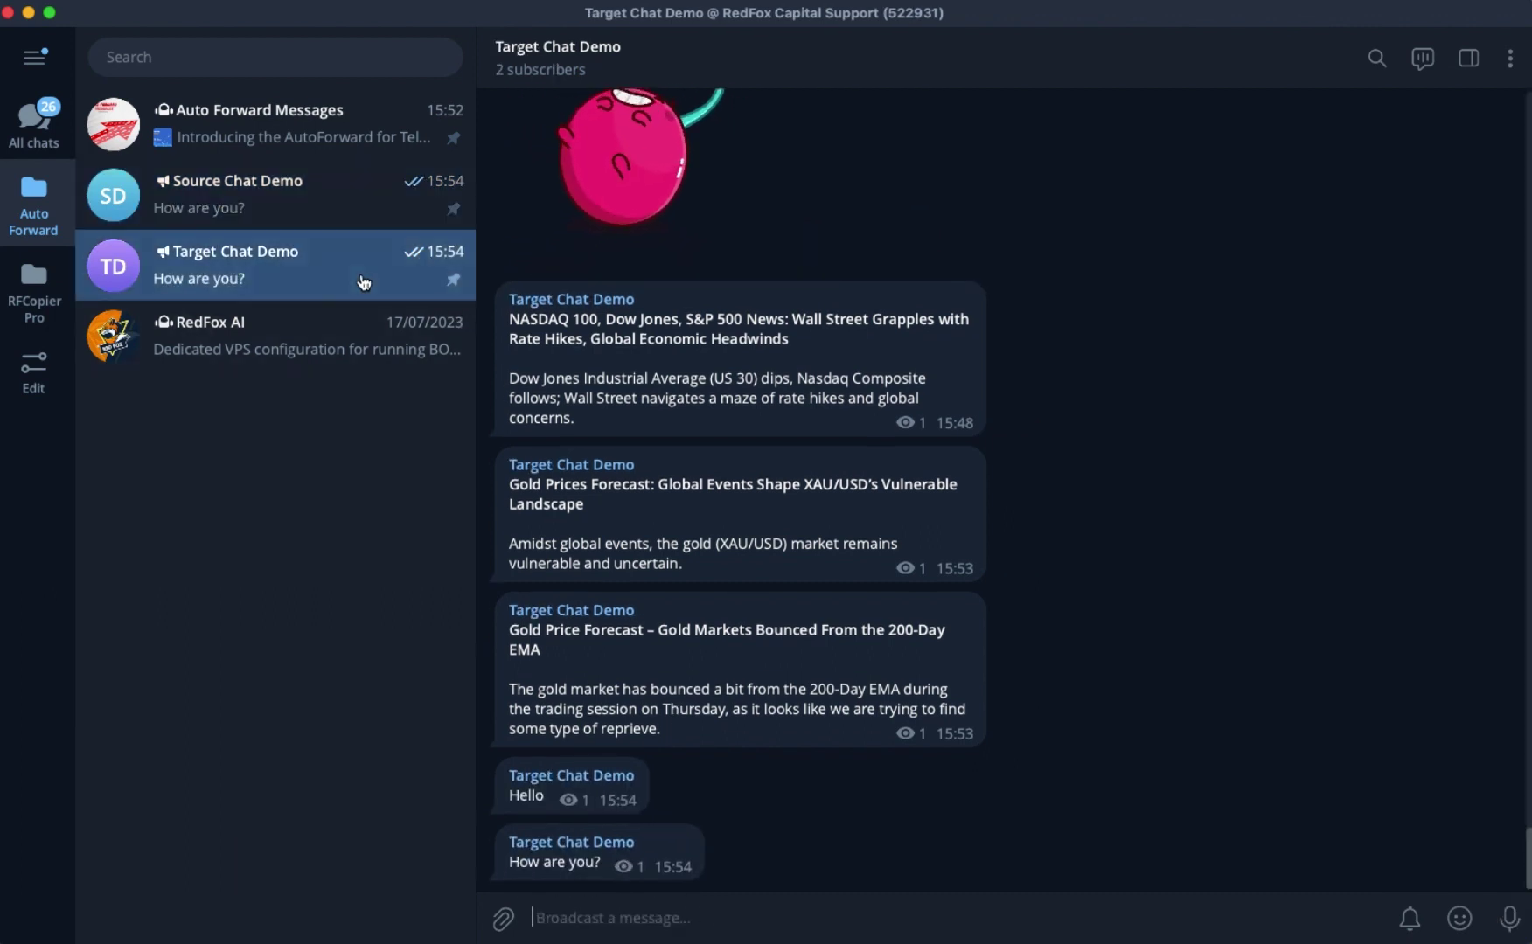
left_click(306, 192)
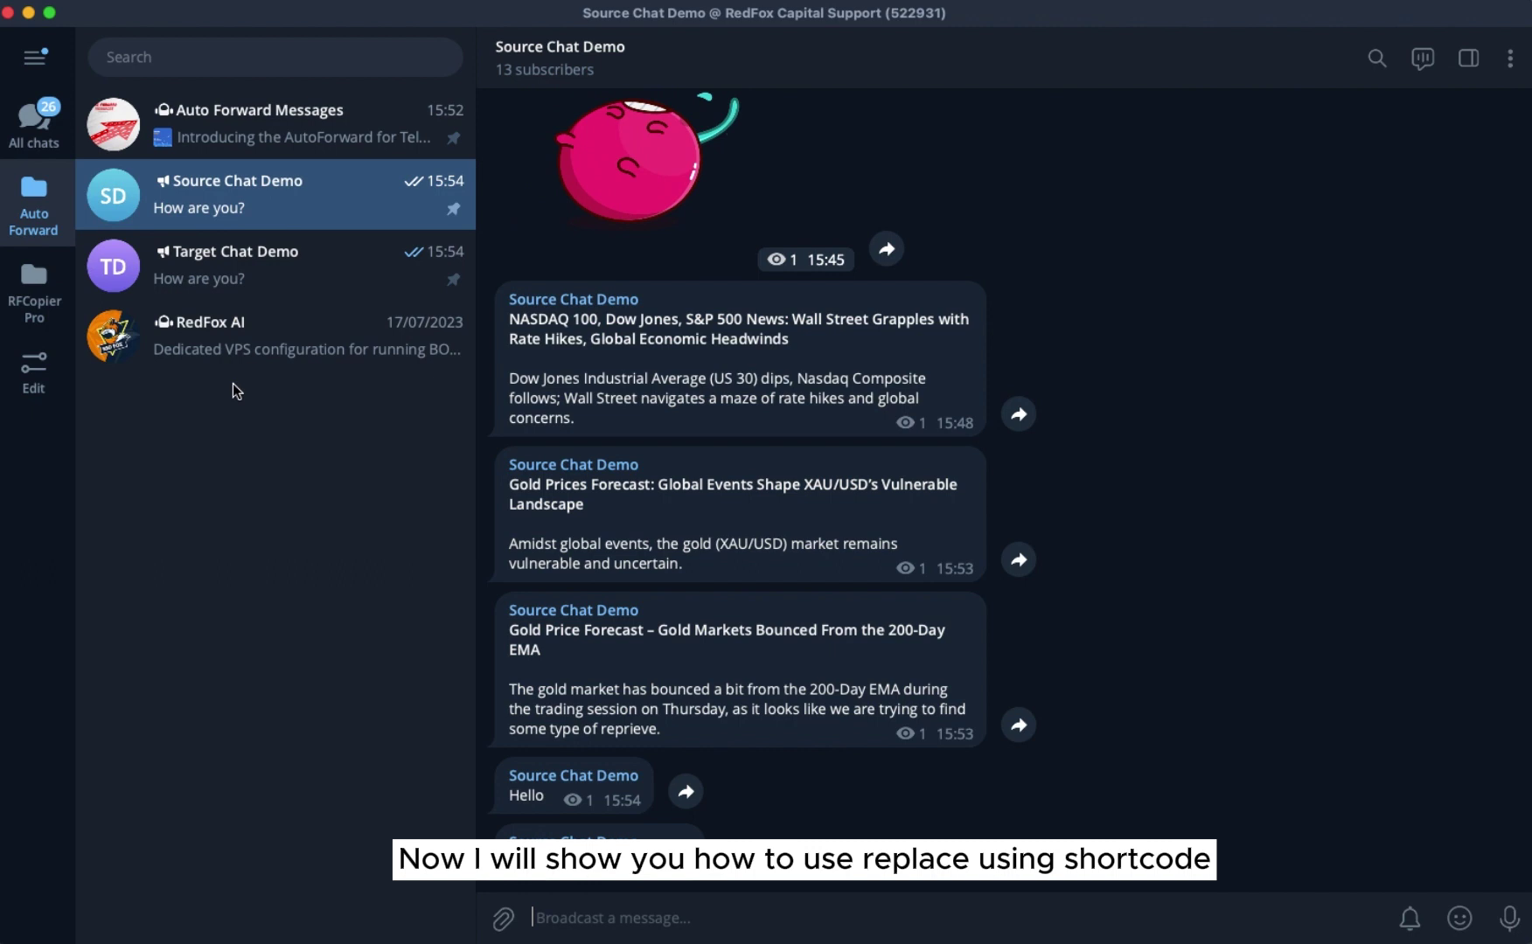
Step: Send the bot '/replace add rep_shortcode1 [[FULL_TEXT]] -> Hello I am Auto FOrward'
left_click(323, 149)
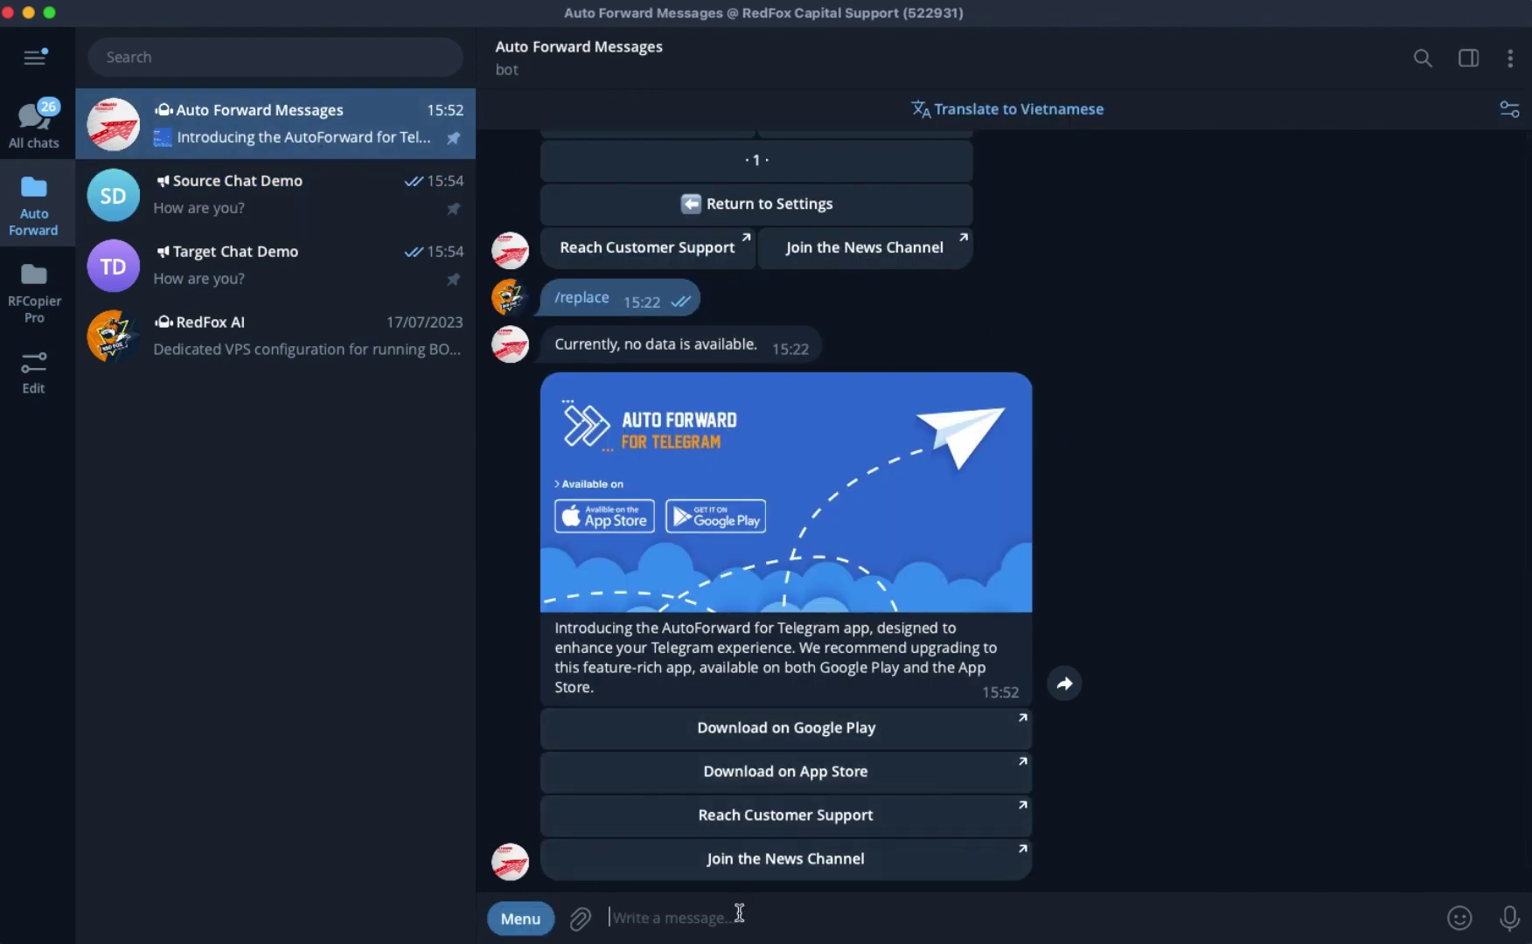
type("/replac")
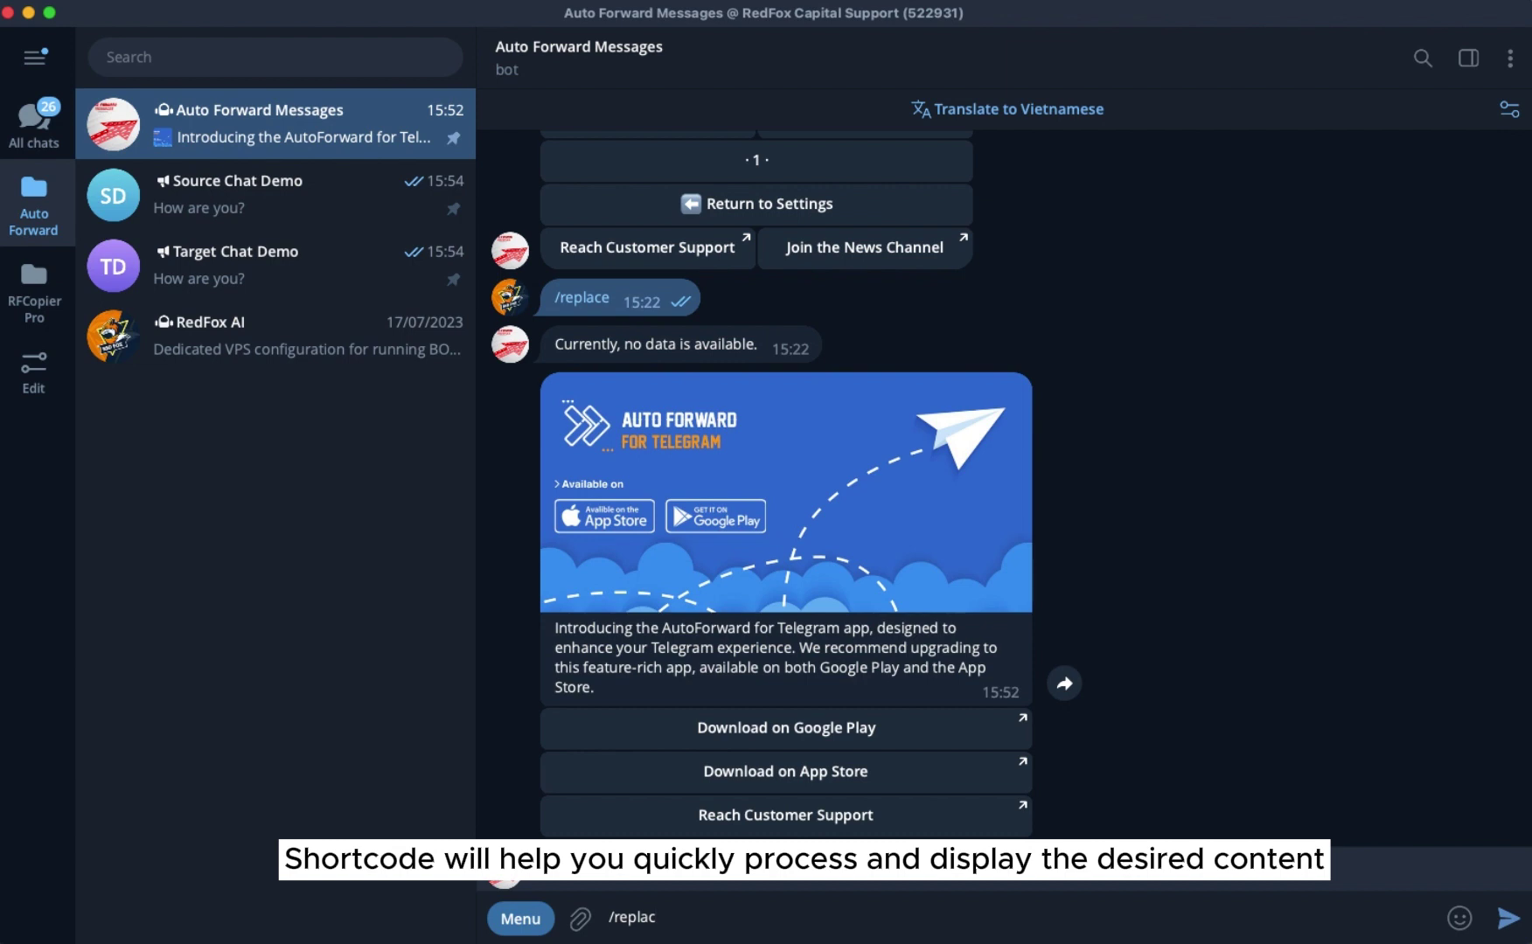
type("e add rep_sh")
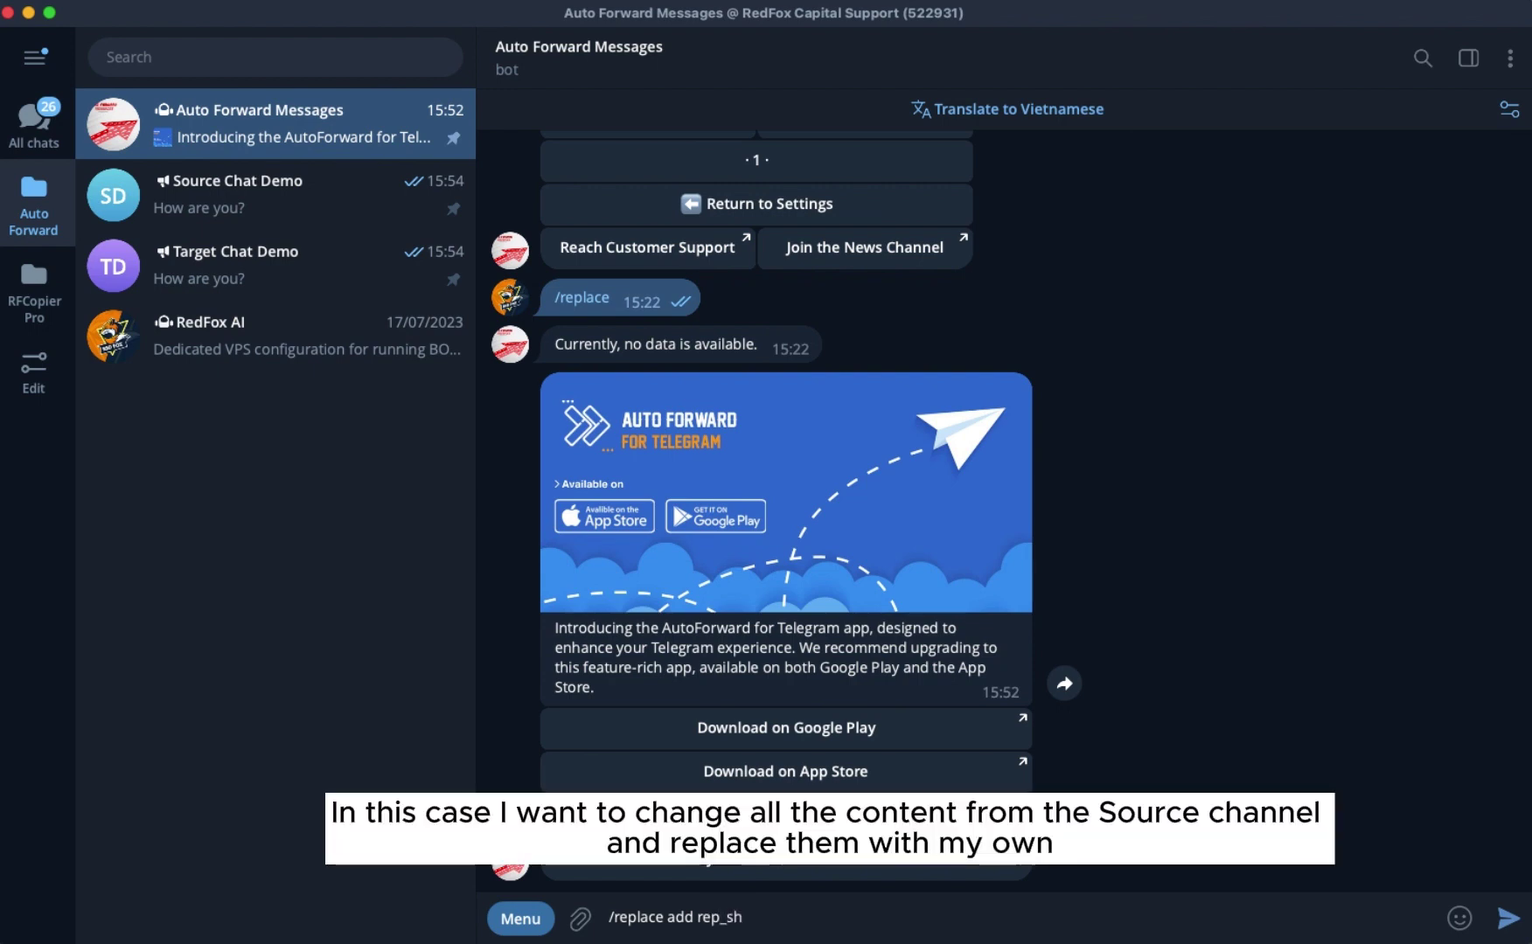
type("code")
type("1 ")
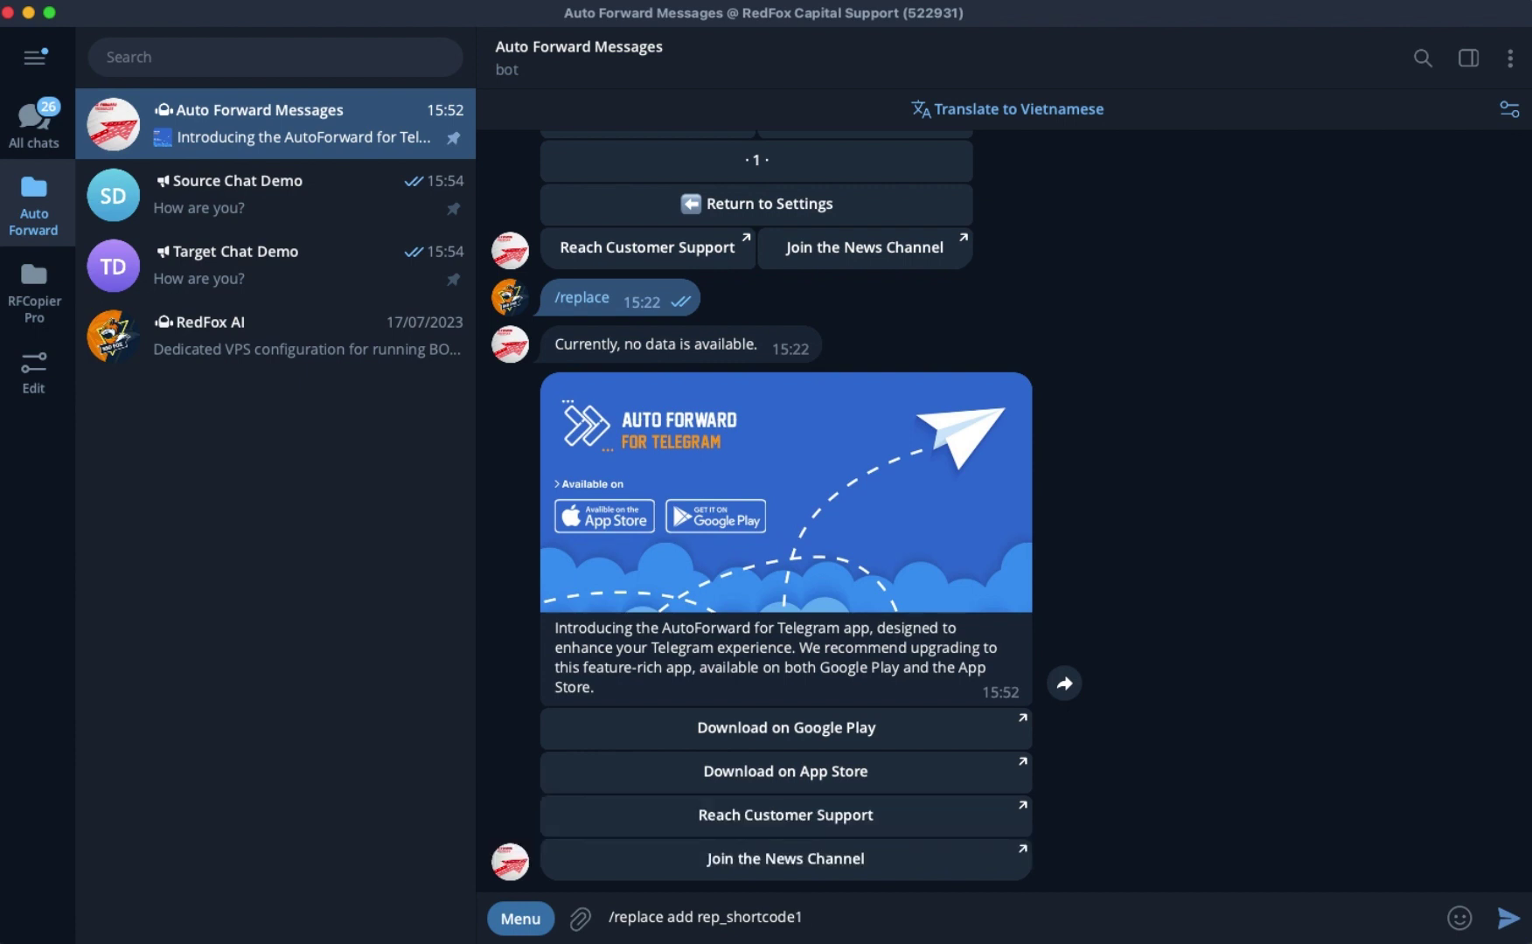
type("[[FULL_TEXT")
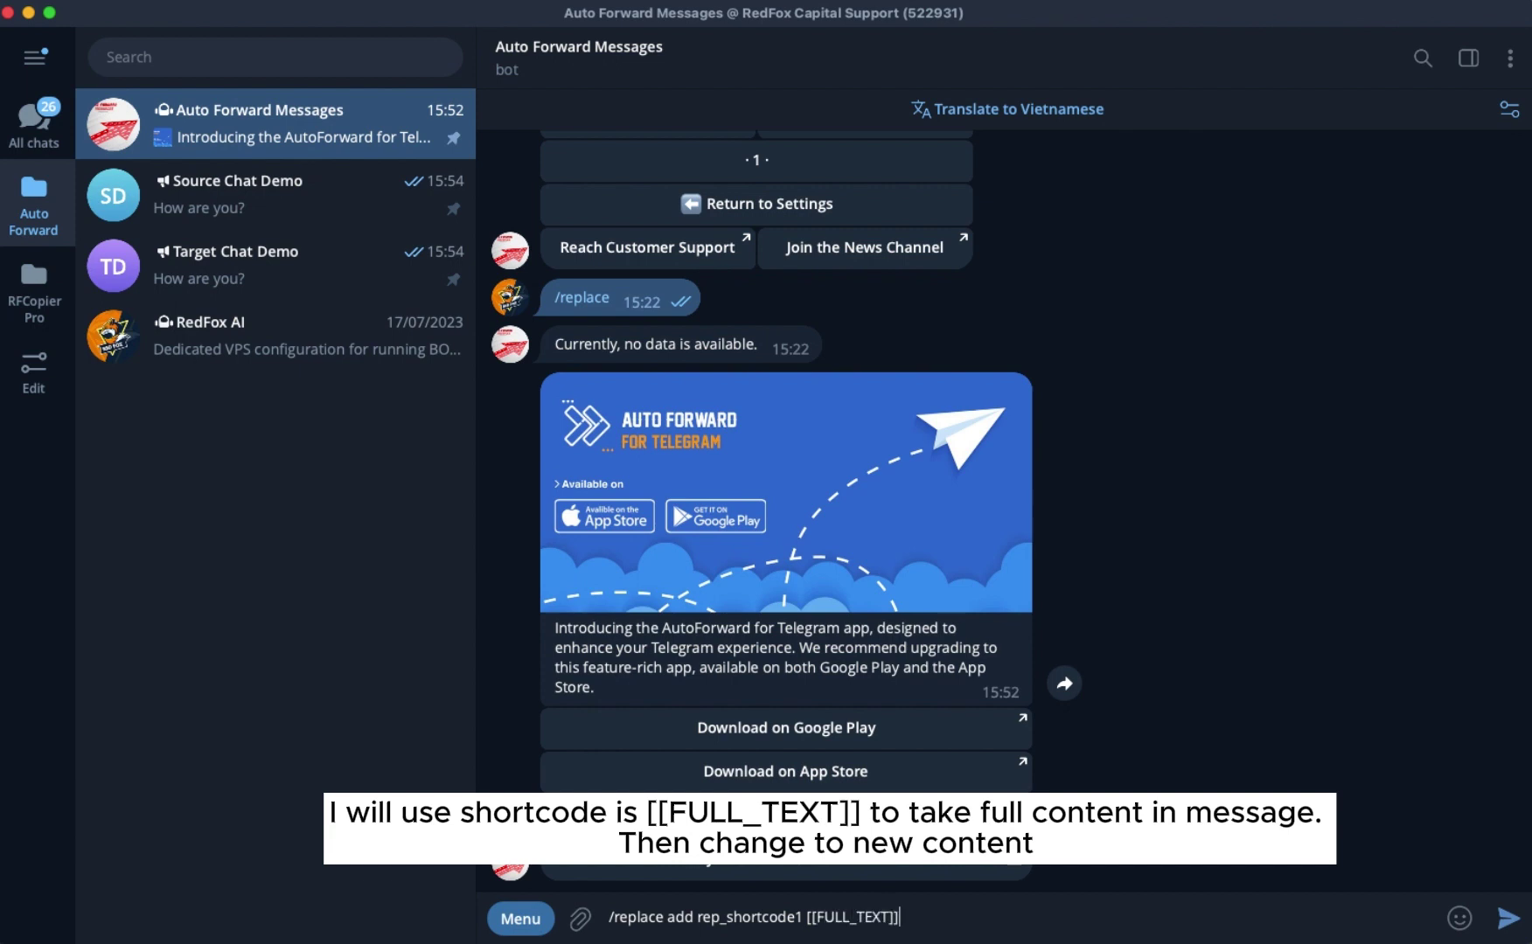
type("->")
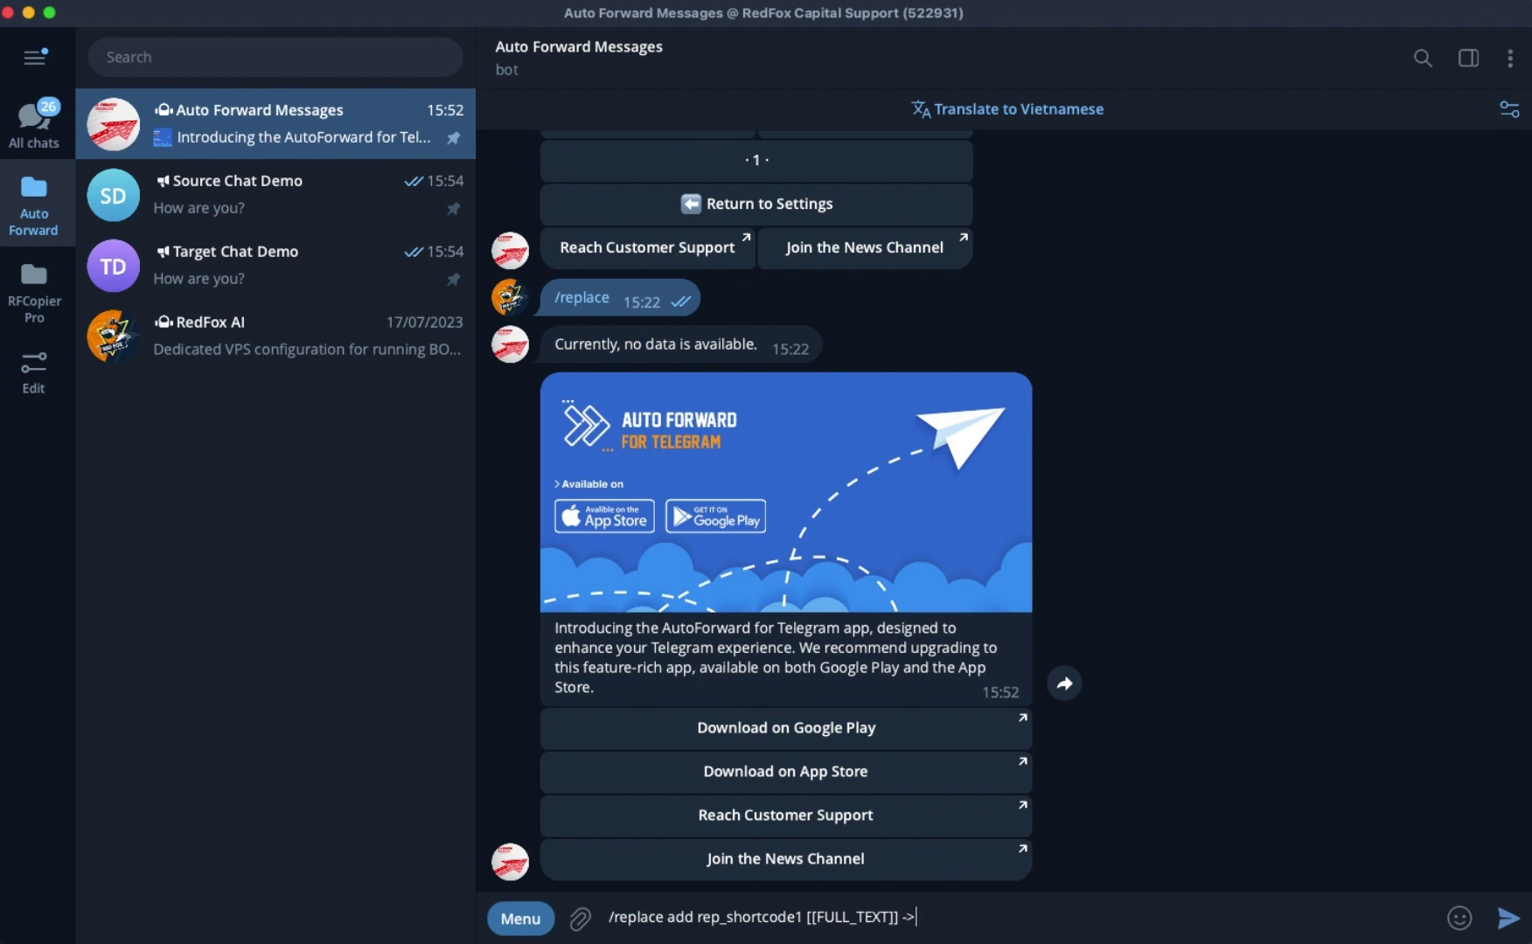
type(" H")
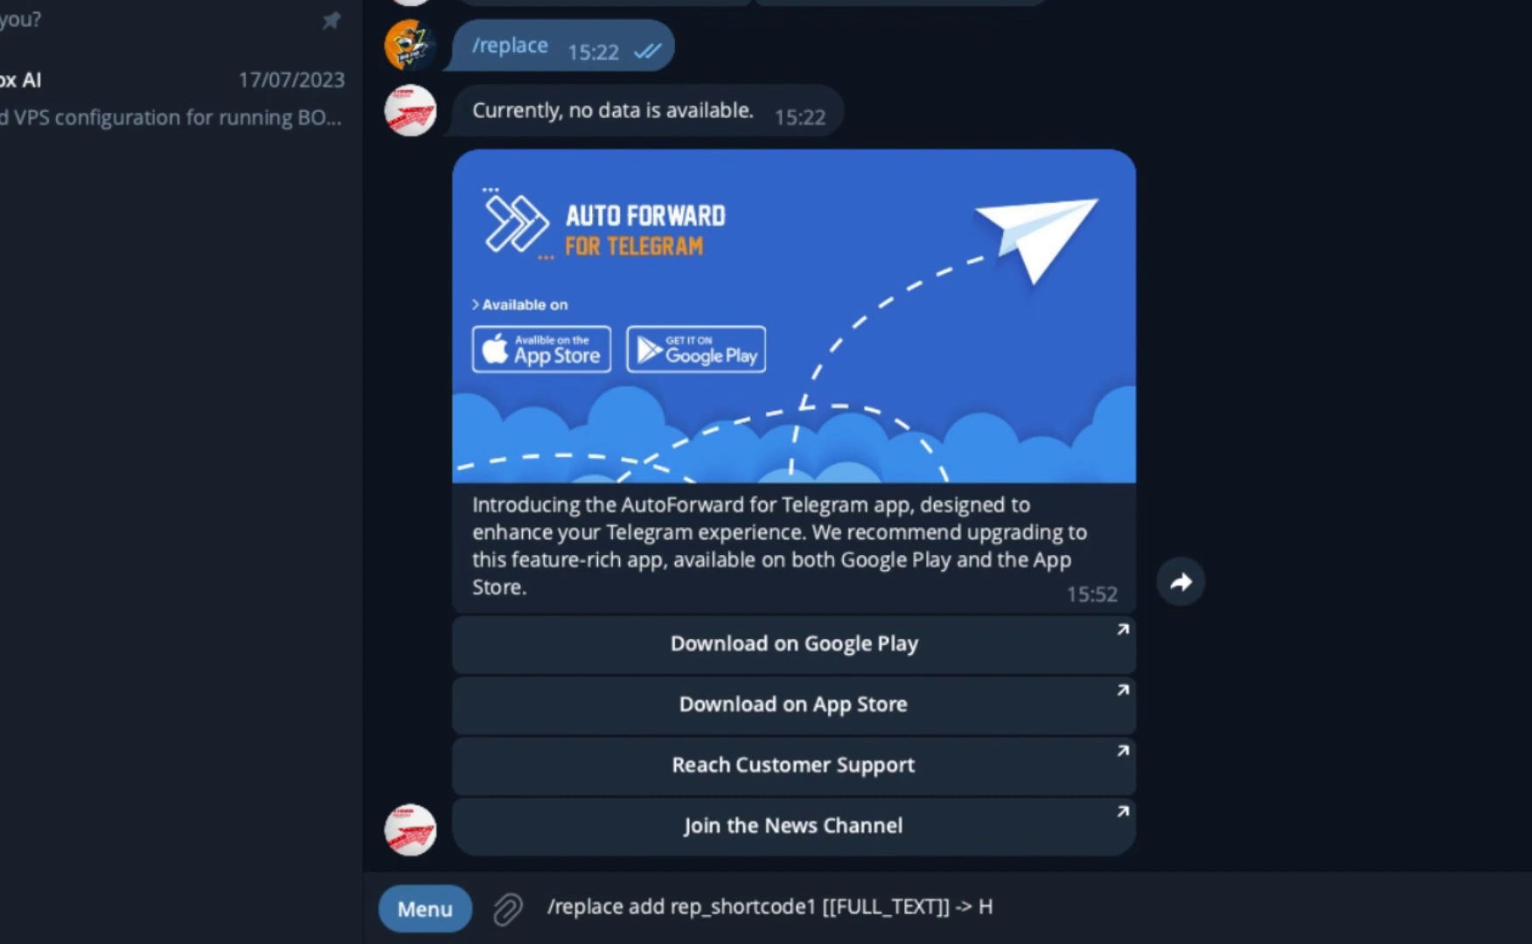
type("ello")
type("la")
type(" am")
type(" Aut")
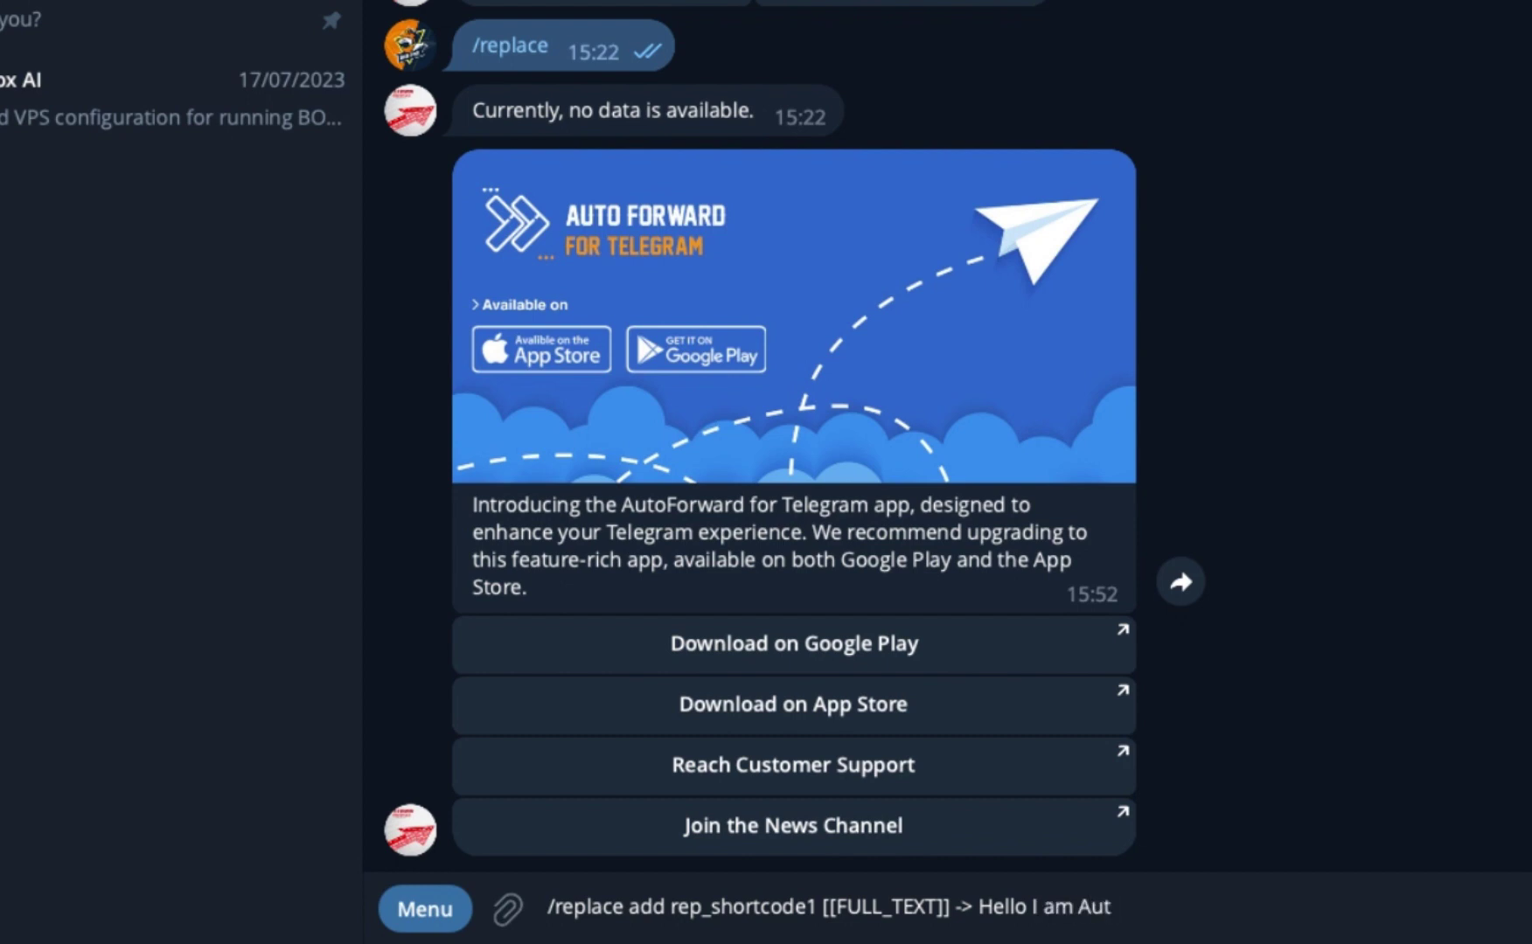
type("o FOrward")
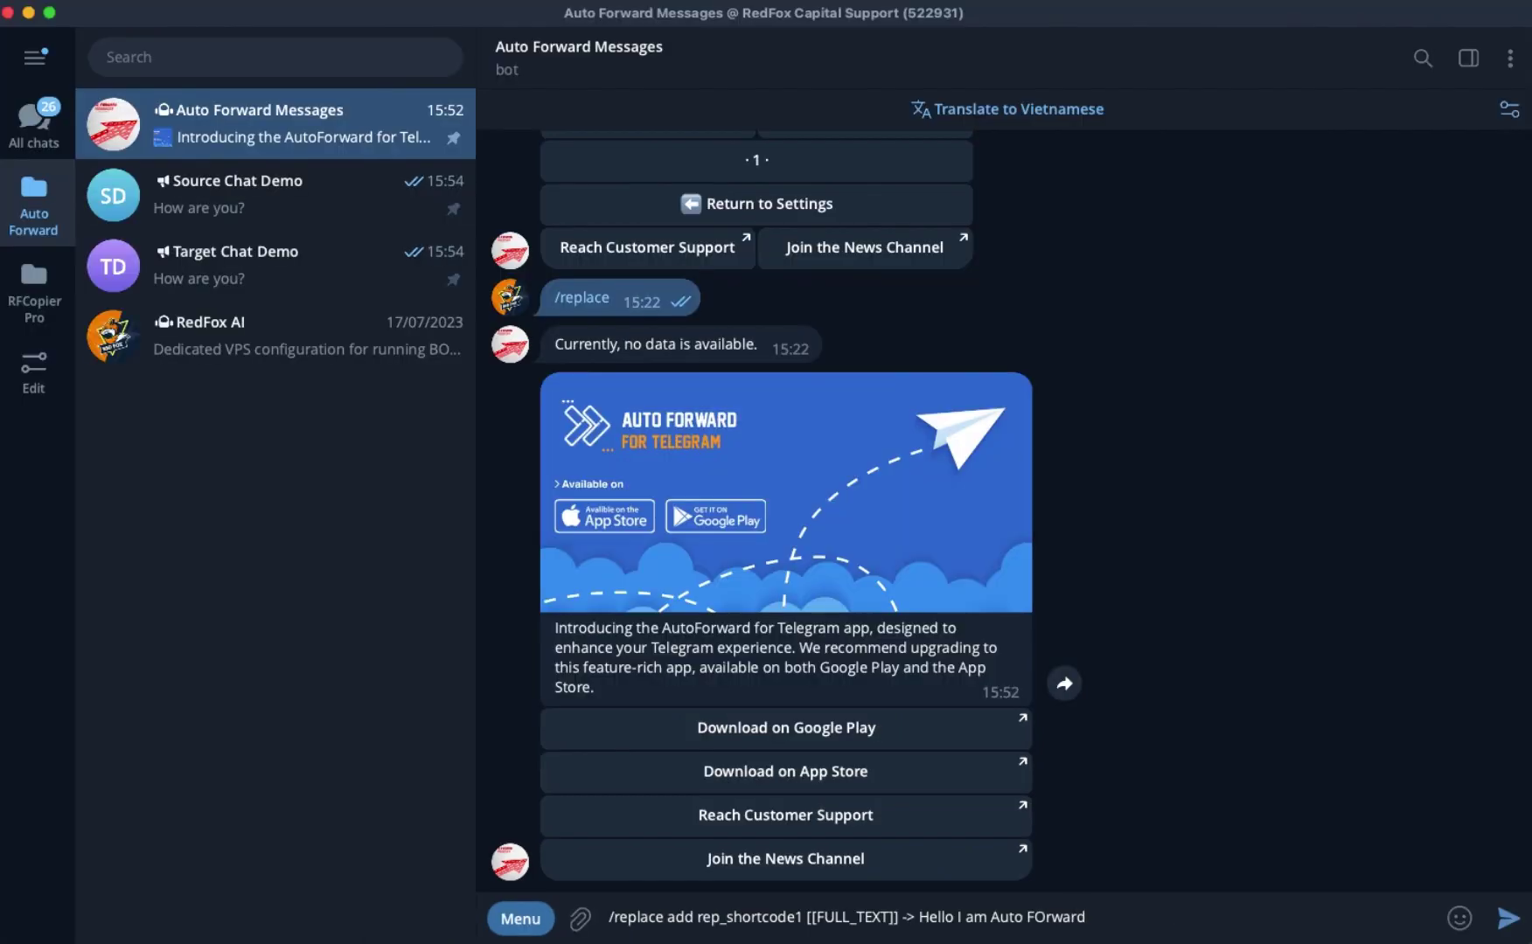
key("Return")
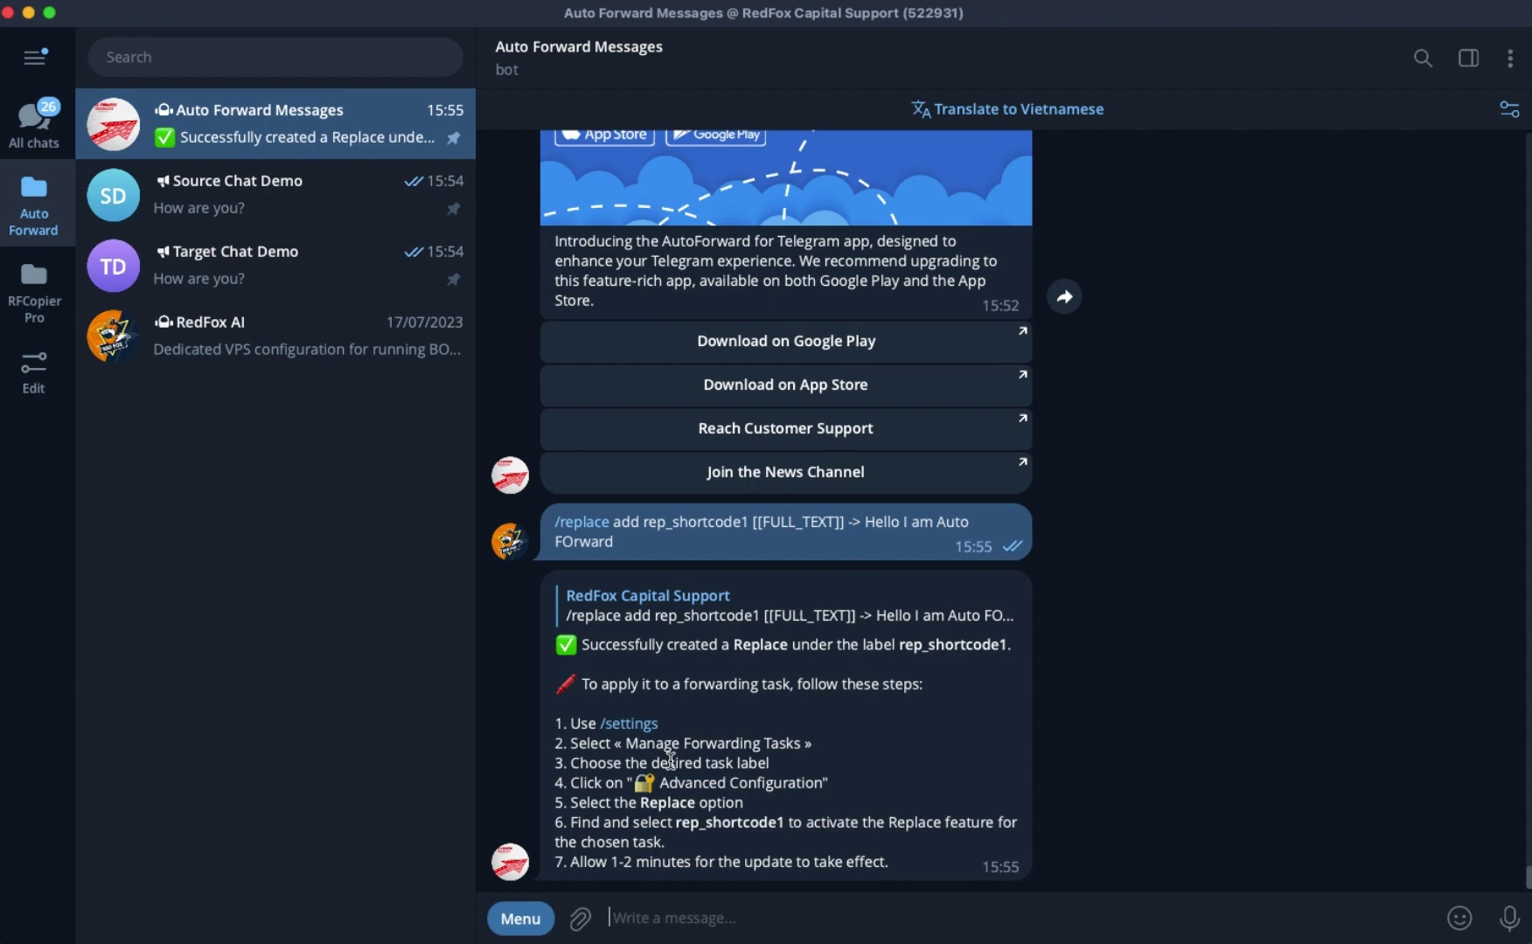
Step: Activate rep_shortcode1 in chantotopic's Advanced Configuration Replace settings, then return to Source Chat Demo
left_click(634, 723)
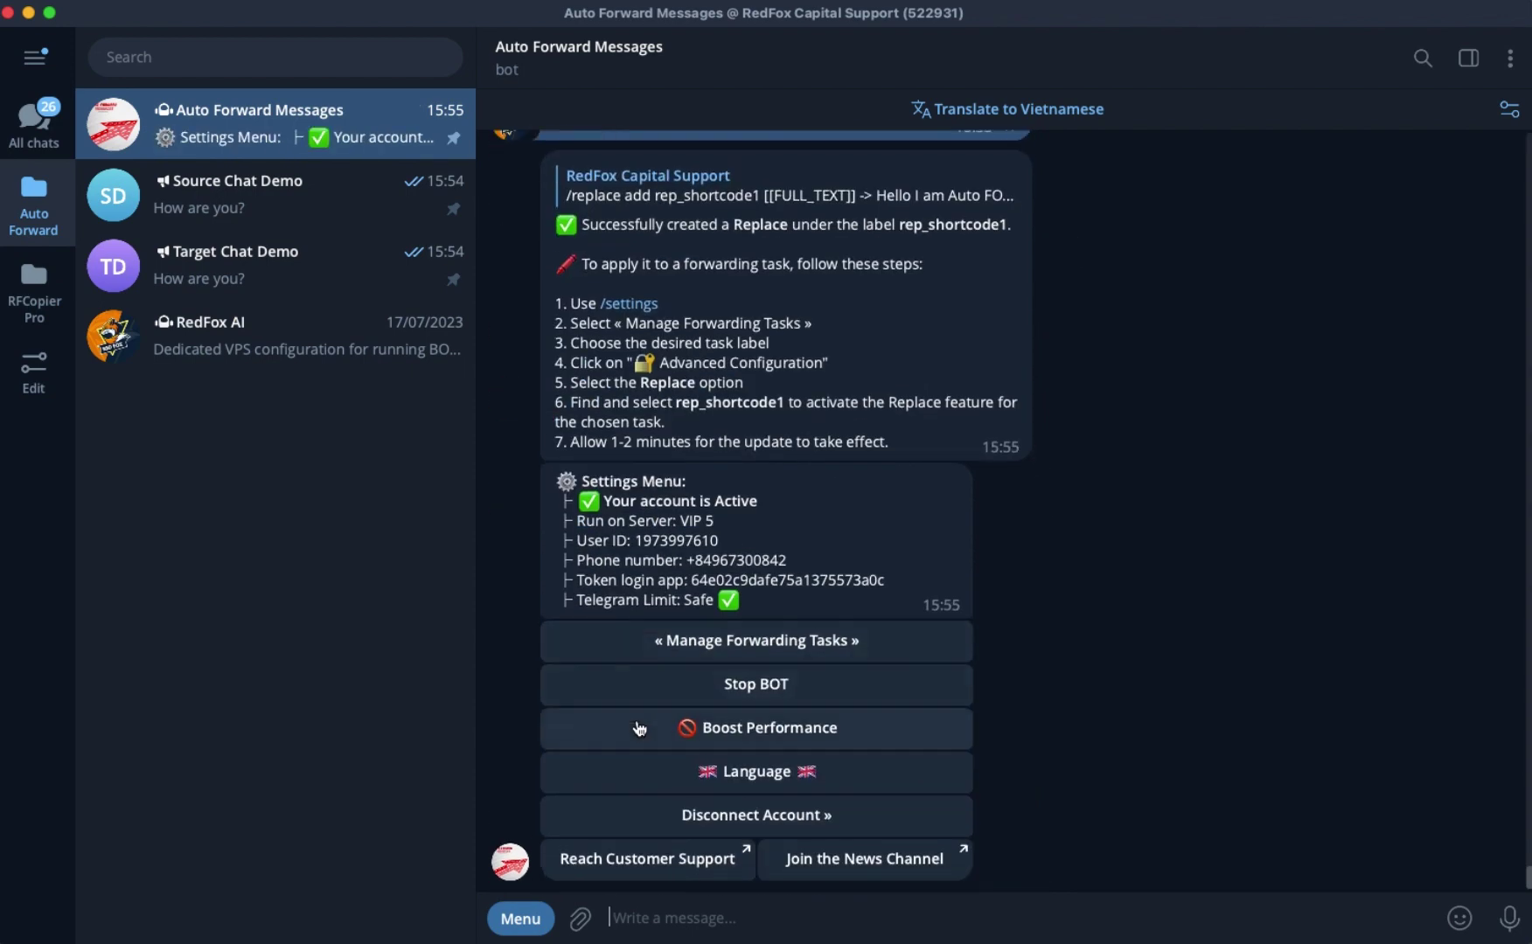
left_click(688, 652)
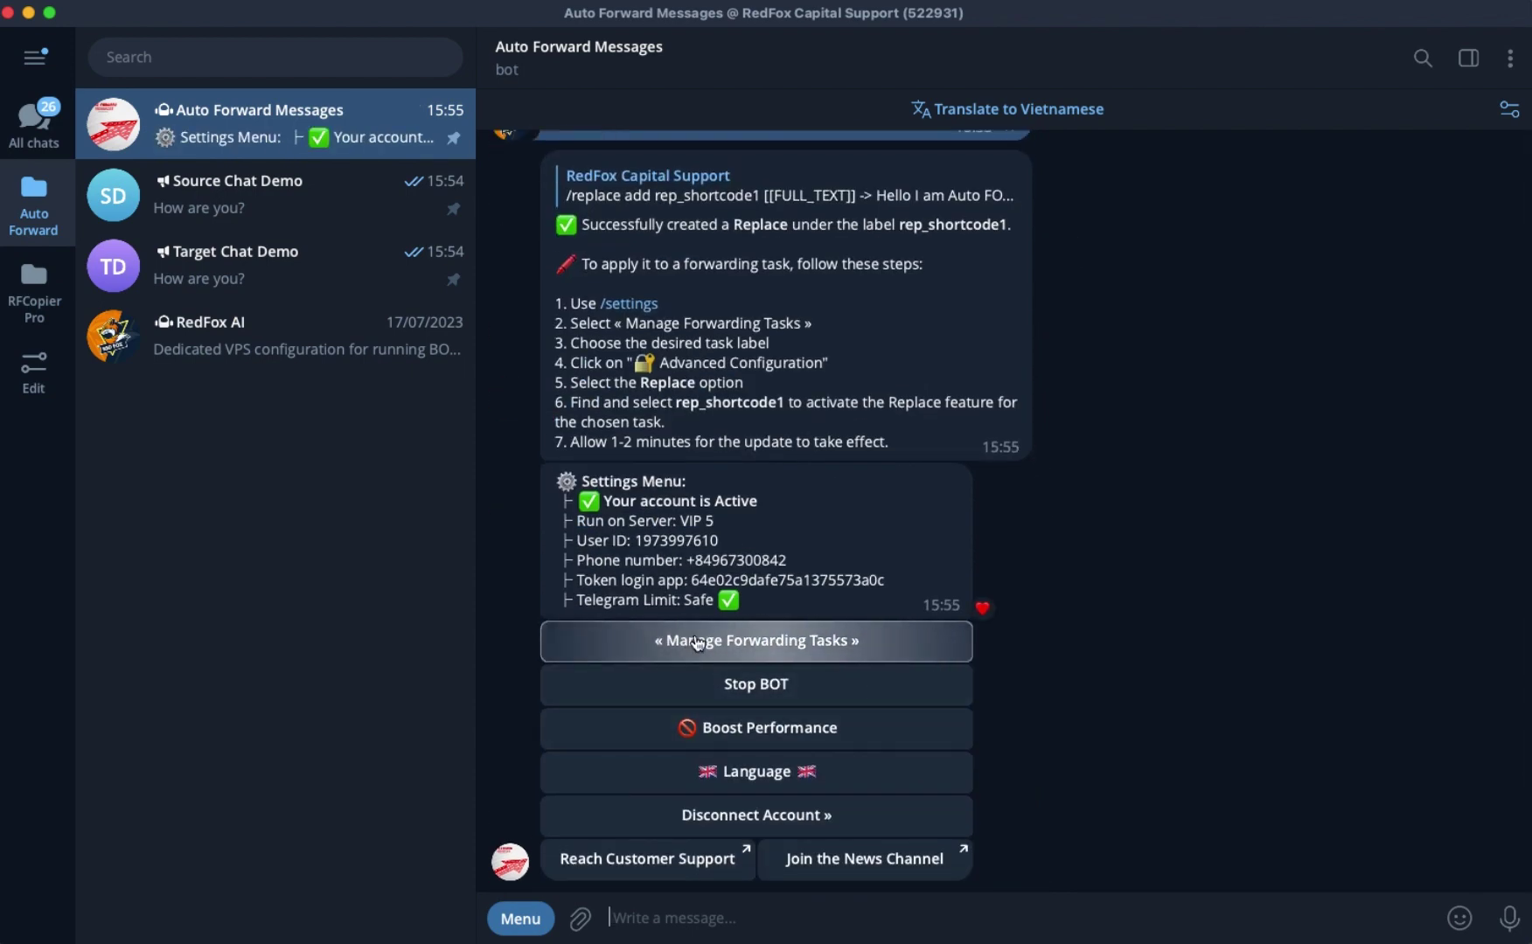
left_click(821, 726)
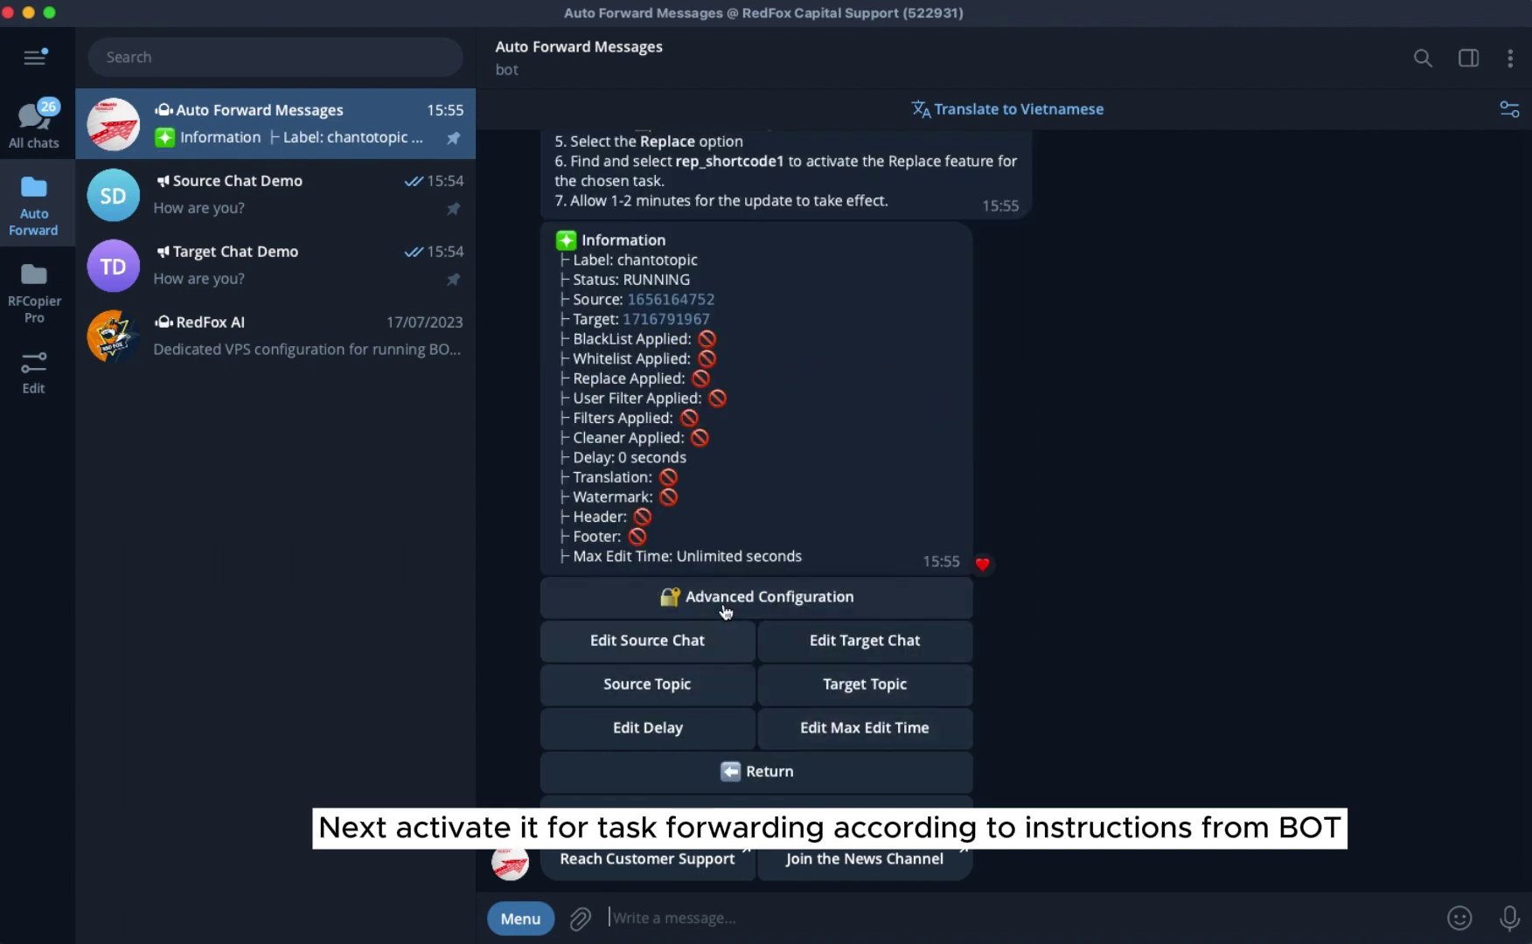
left_click(755, 603)
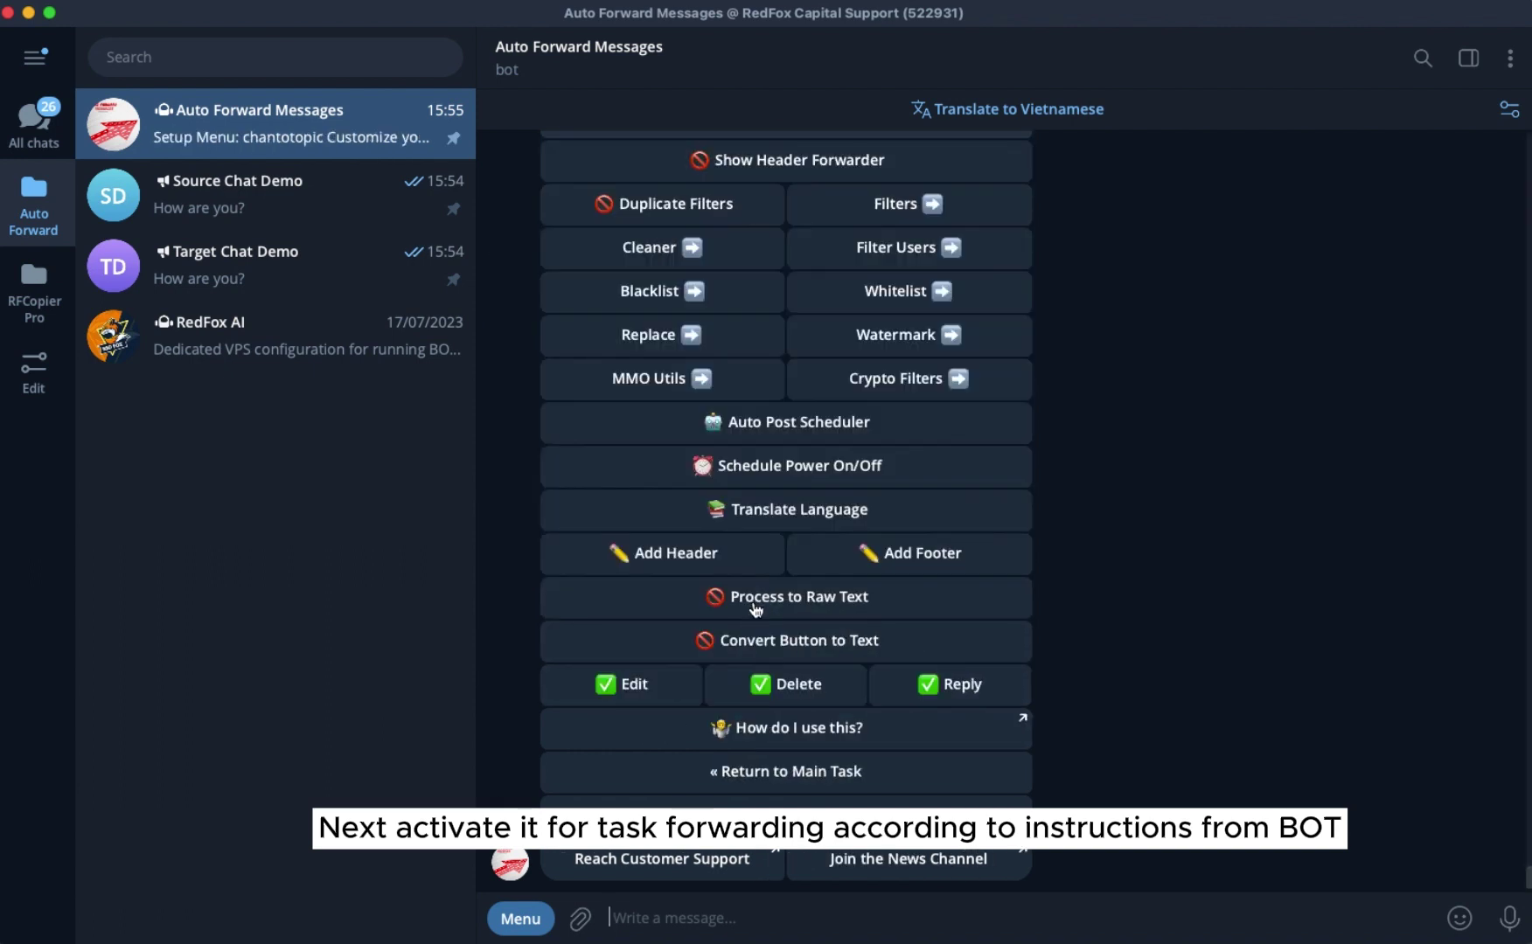
left_click(739, 346)
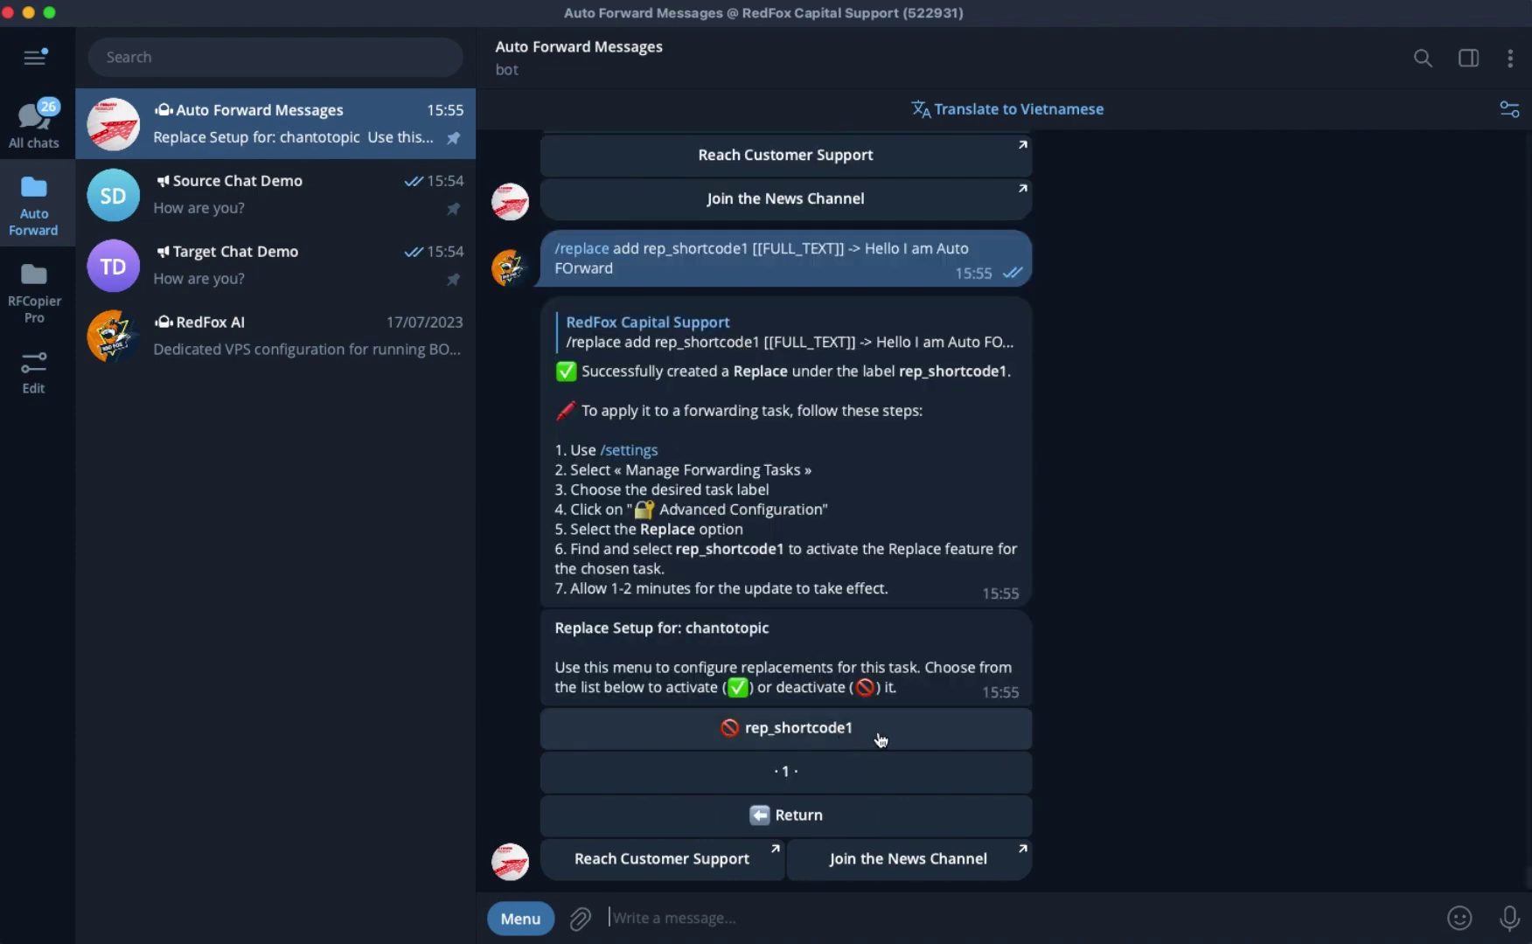
left_click(891, 733)
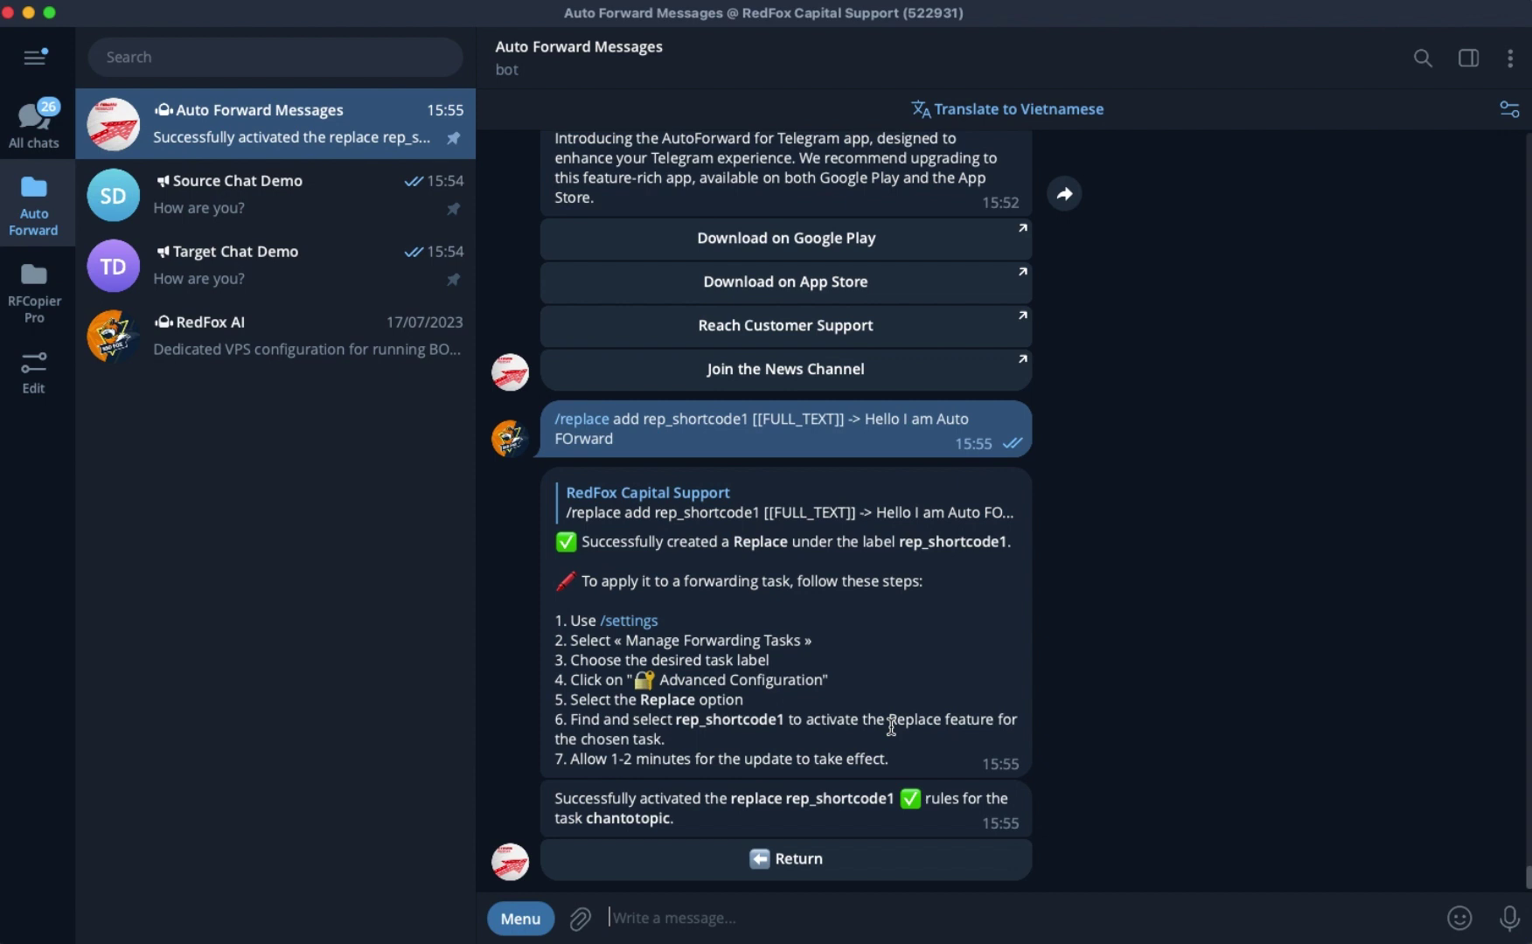
left_click(865, 863)
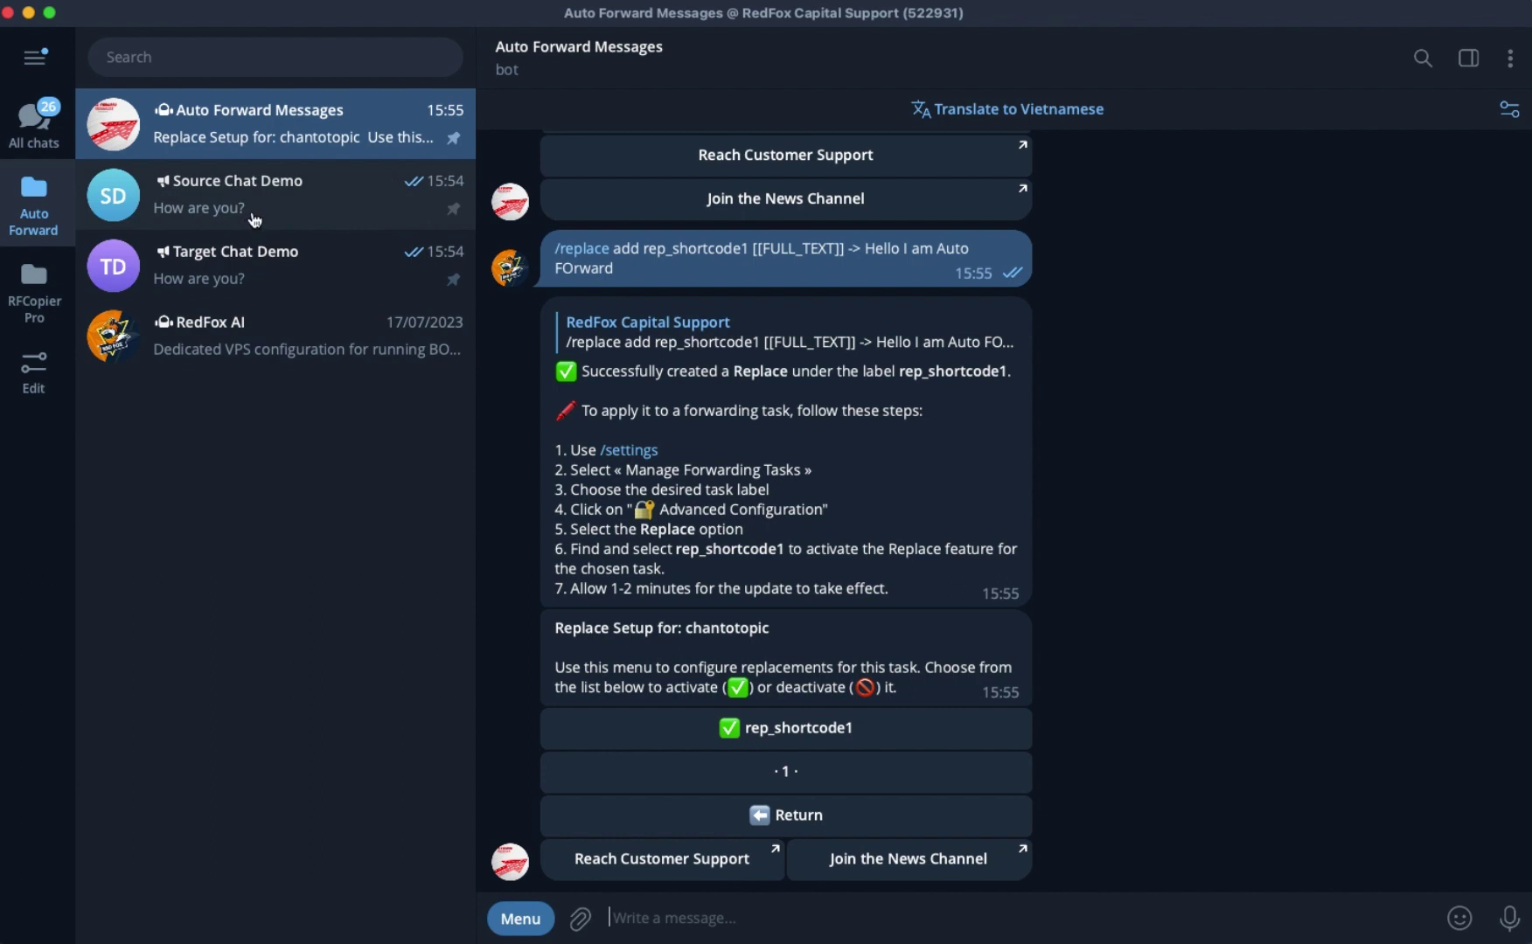
left_click(326, 205)
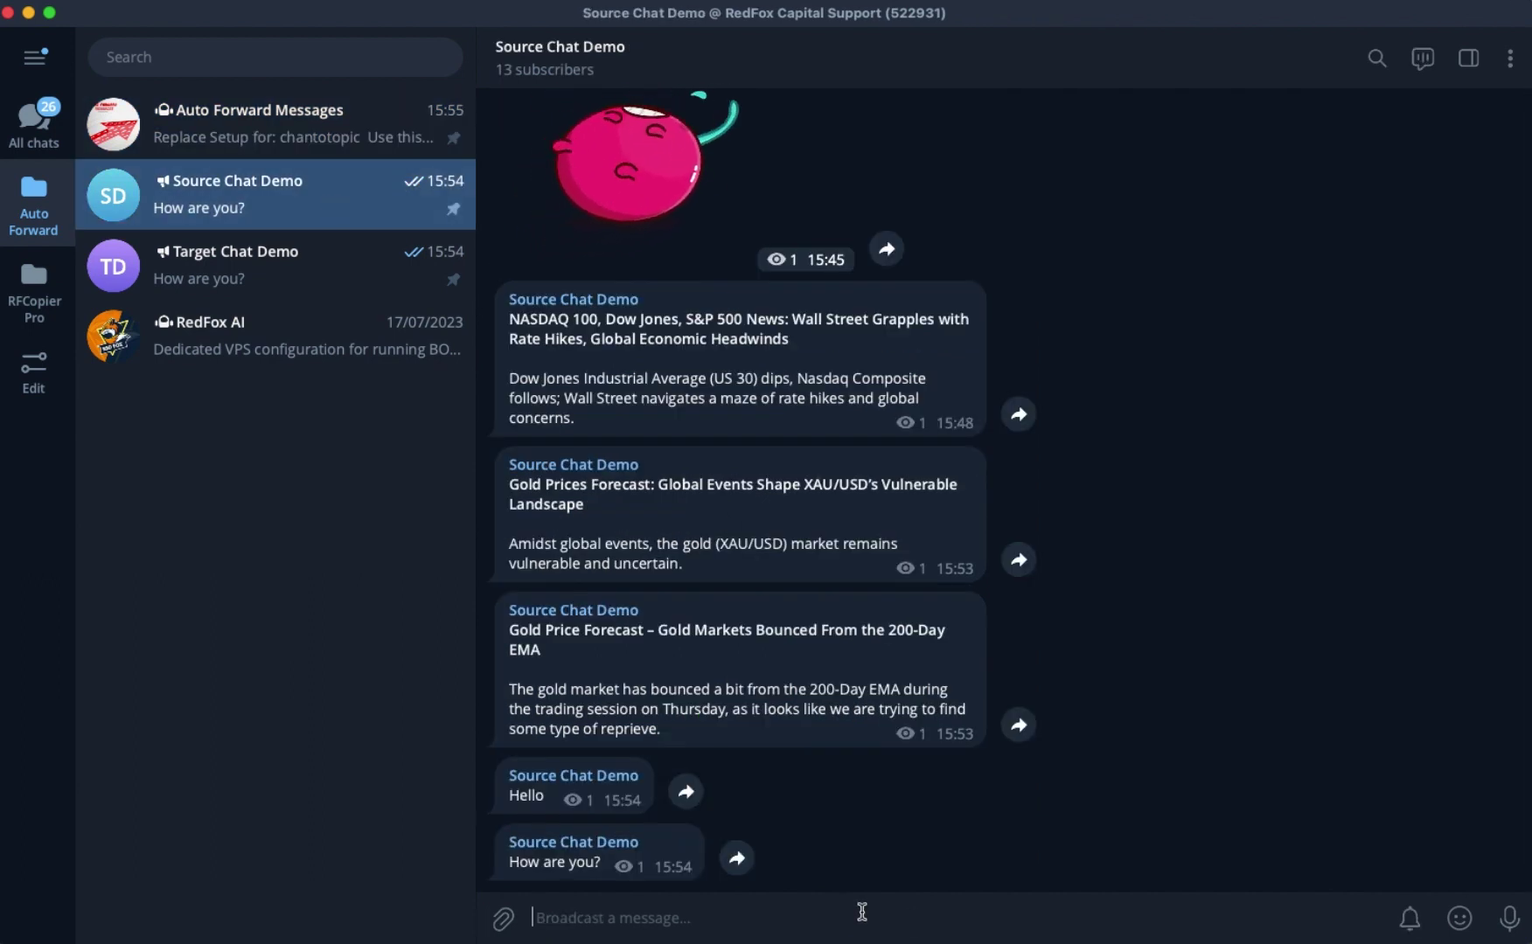
Step: Send test posts 'Heello' and 'I testing shortcode' in Source Chat Demo, then view Target Chat Demo
type("Hee")
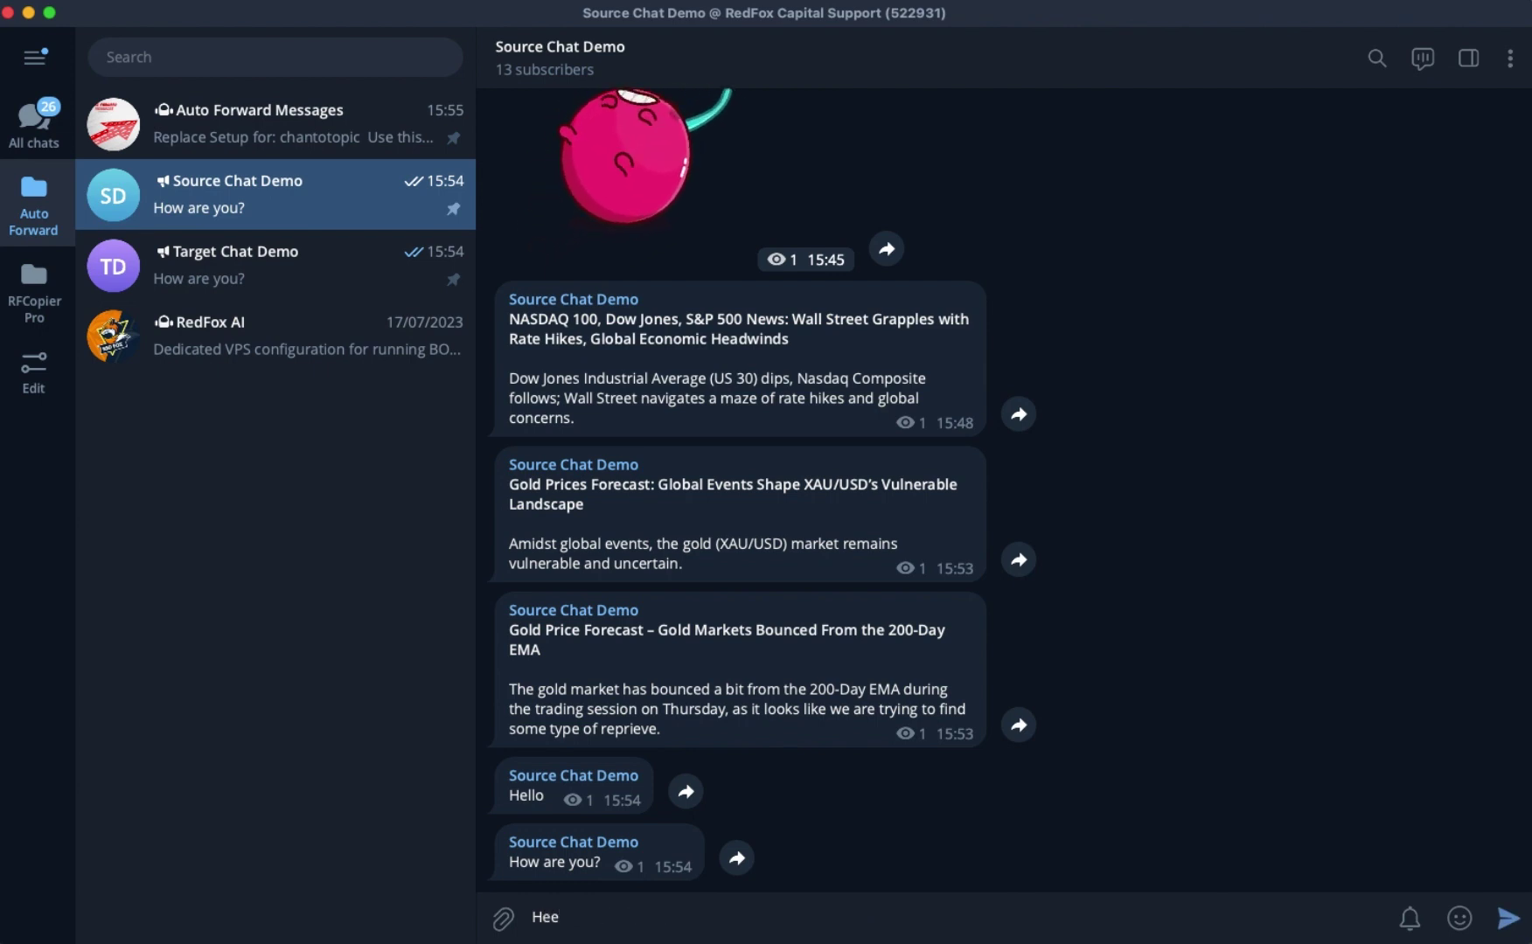
type("llo")
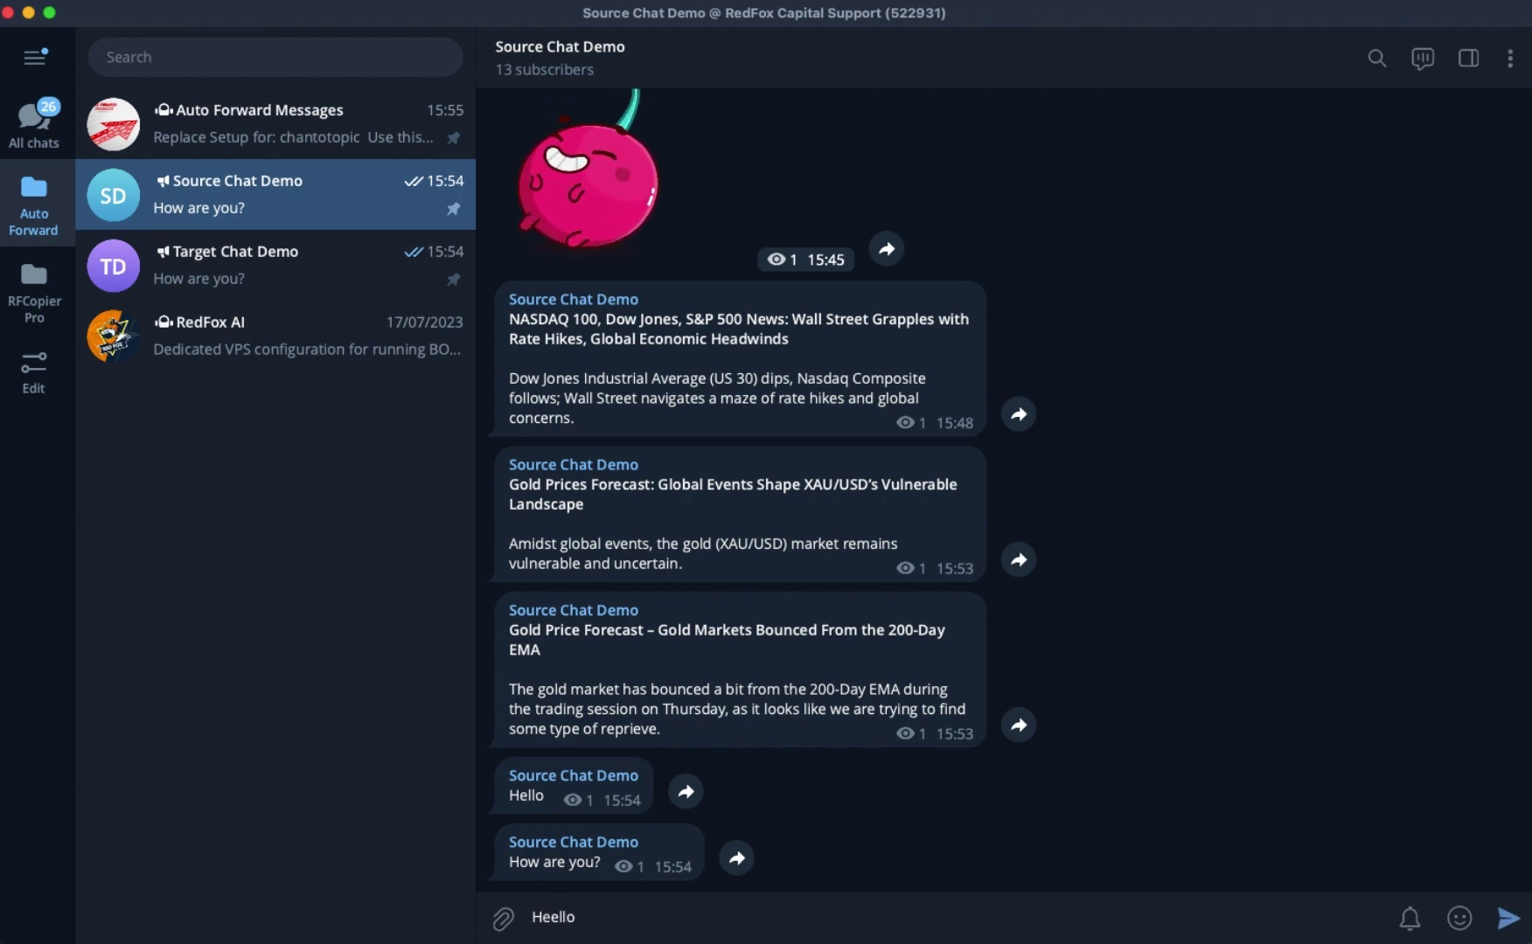
key("Return")
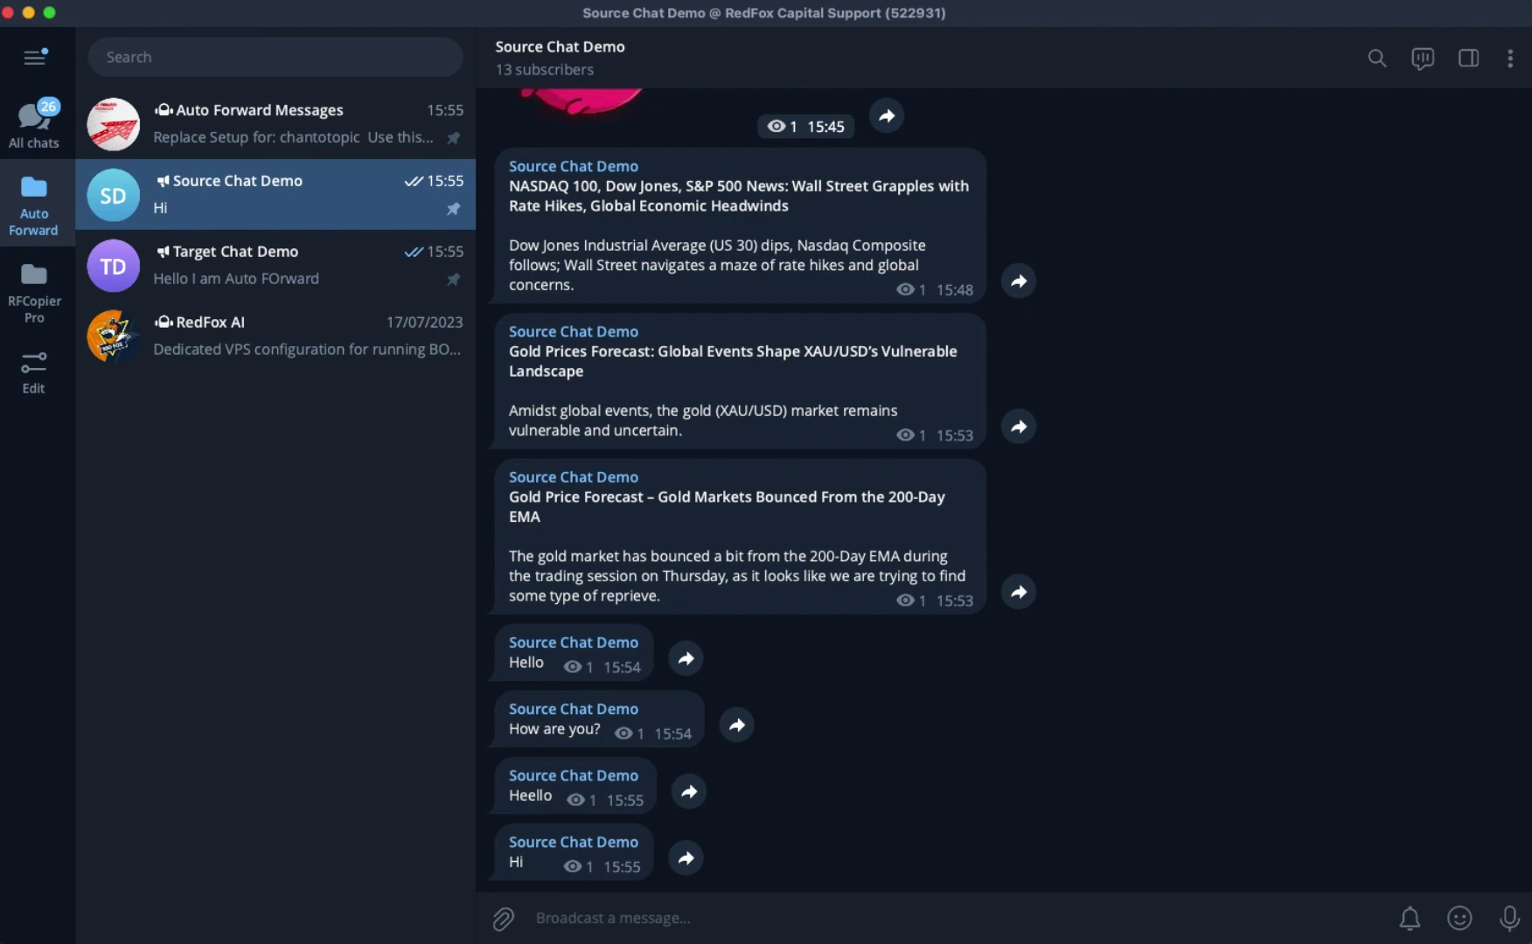
type("I")
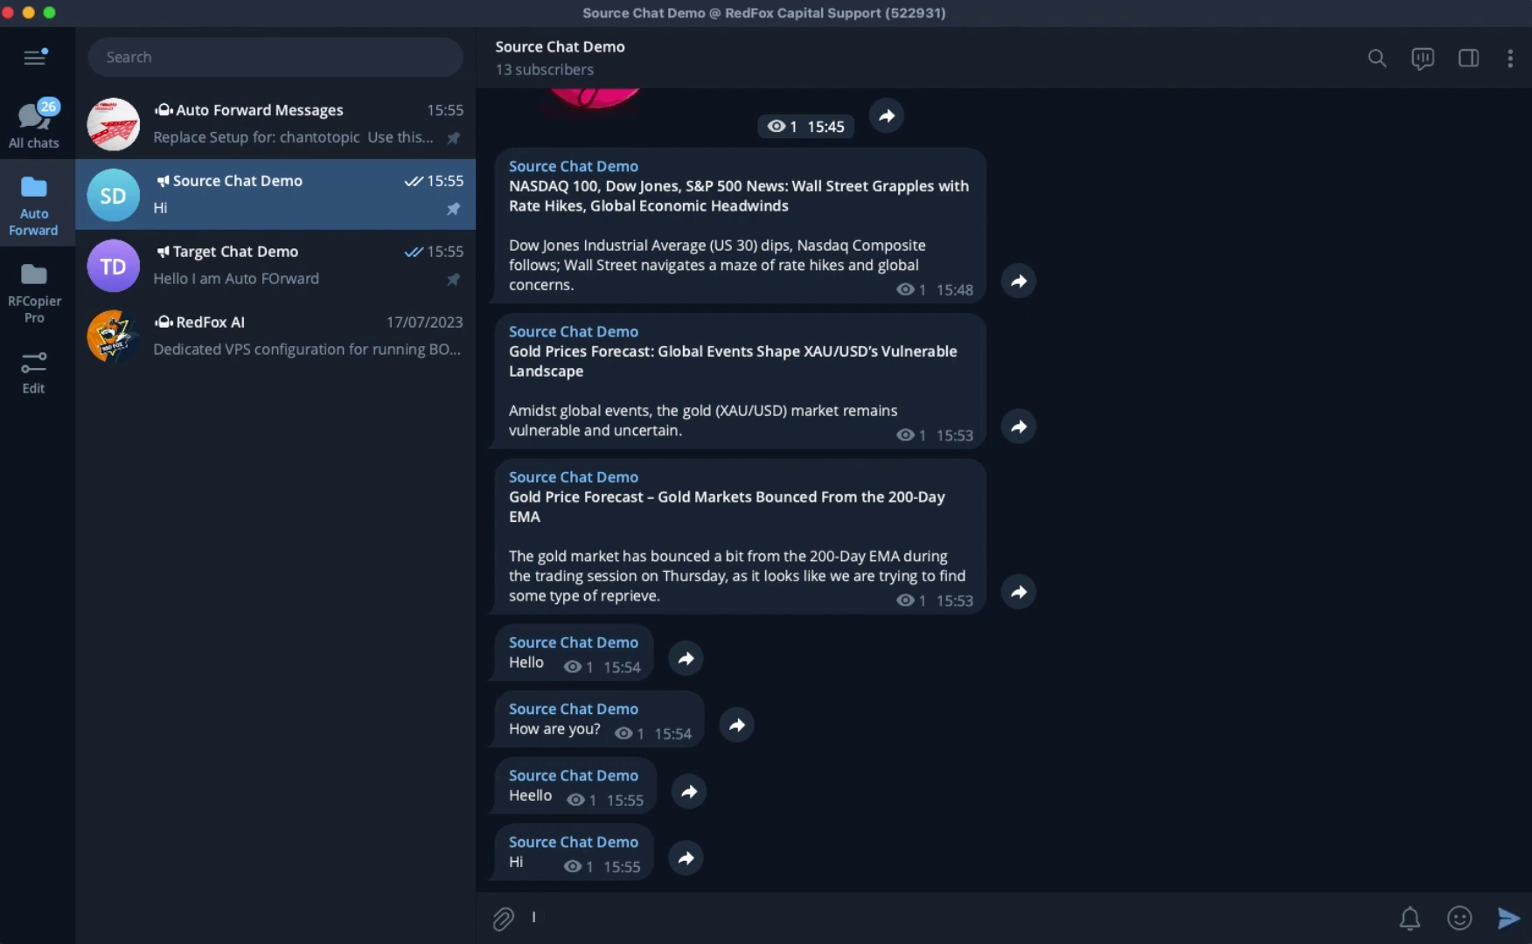
type(" w")
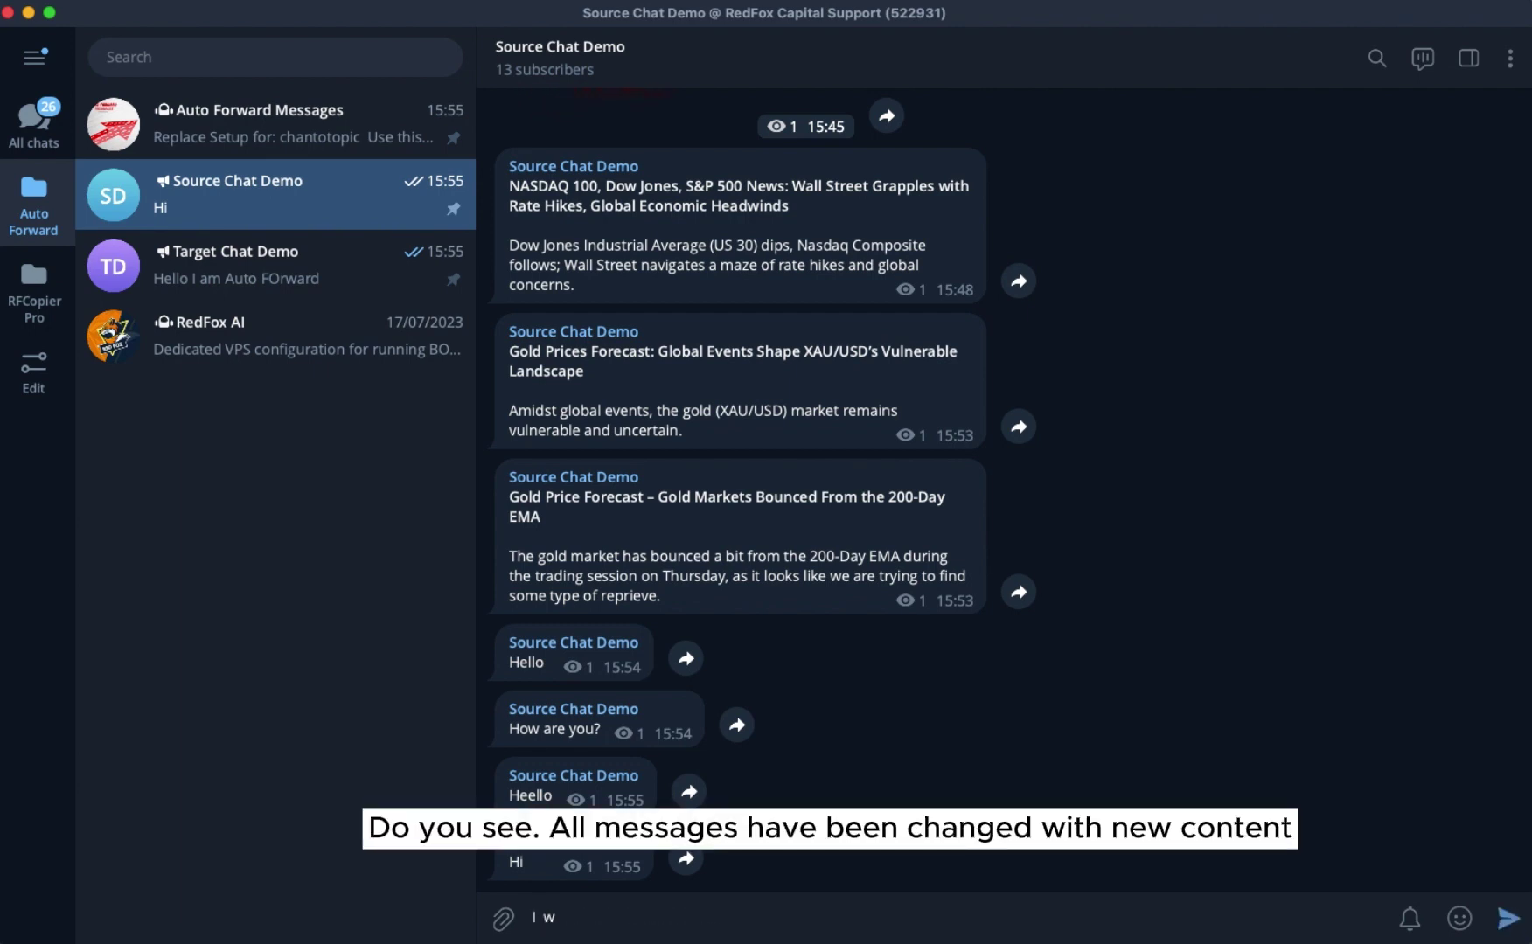
key("BackSpace")
type("testing")
type(" shortcode")
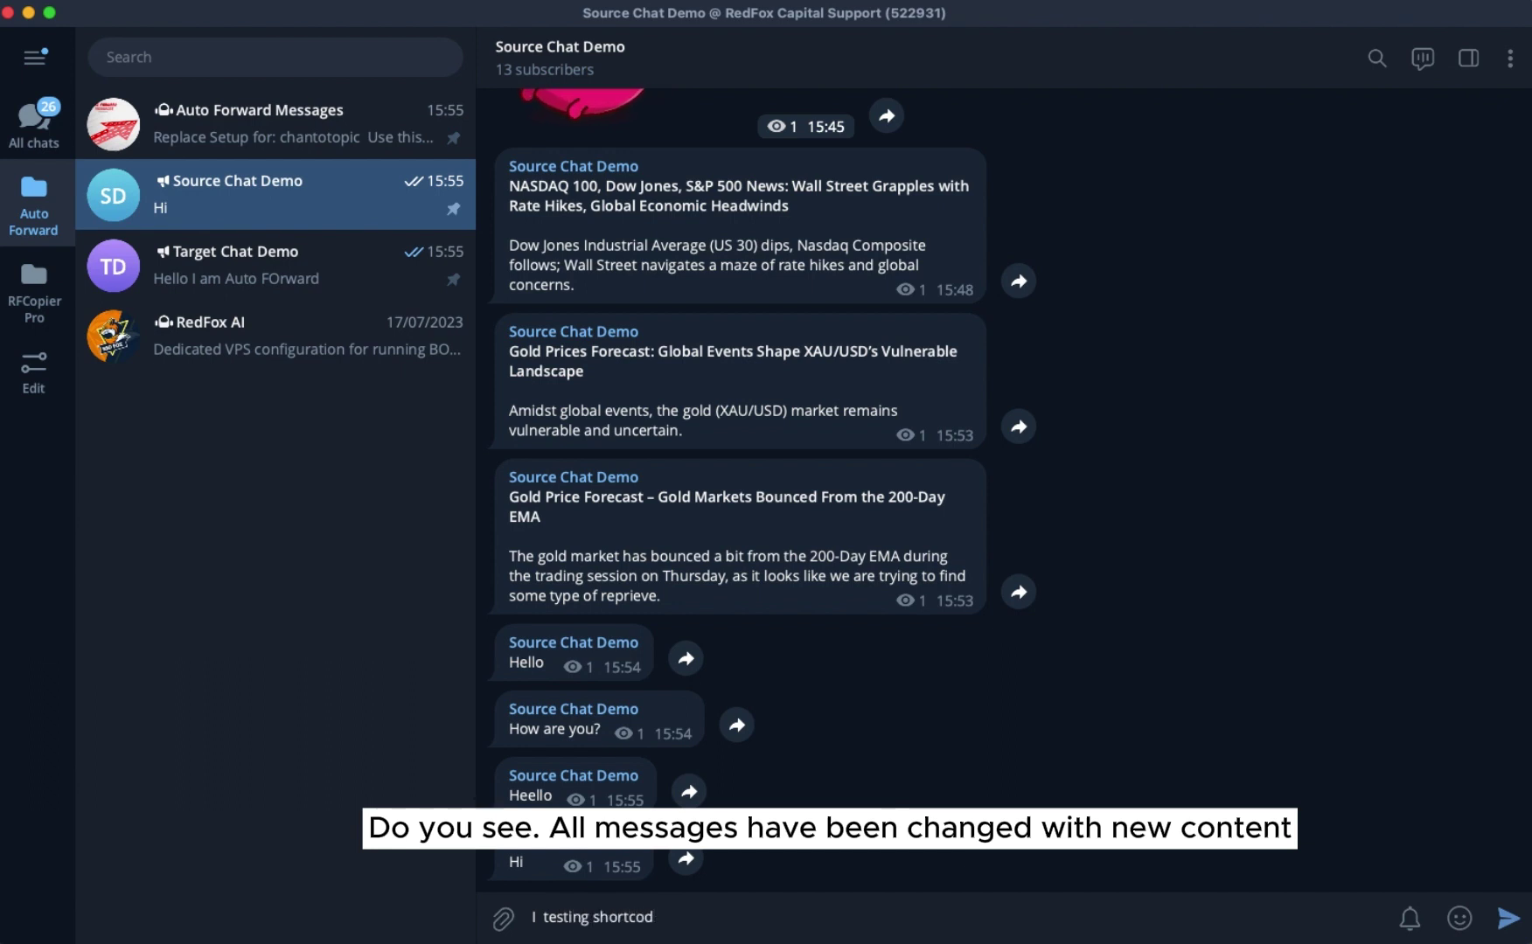
key("Return")
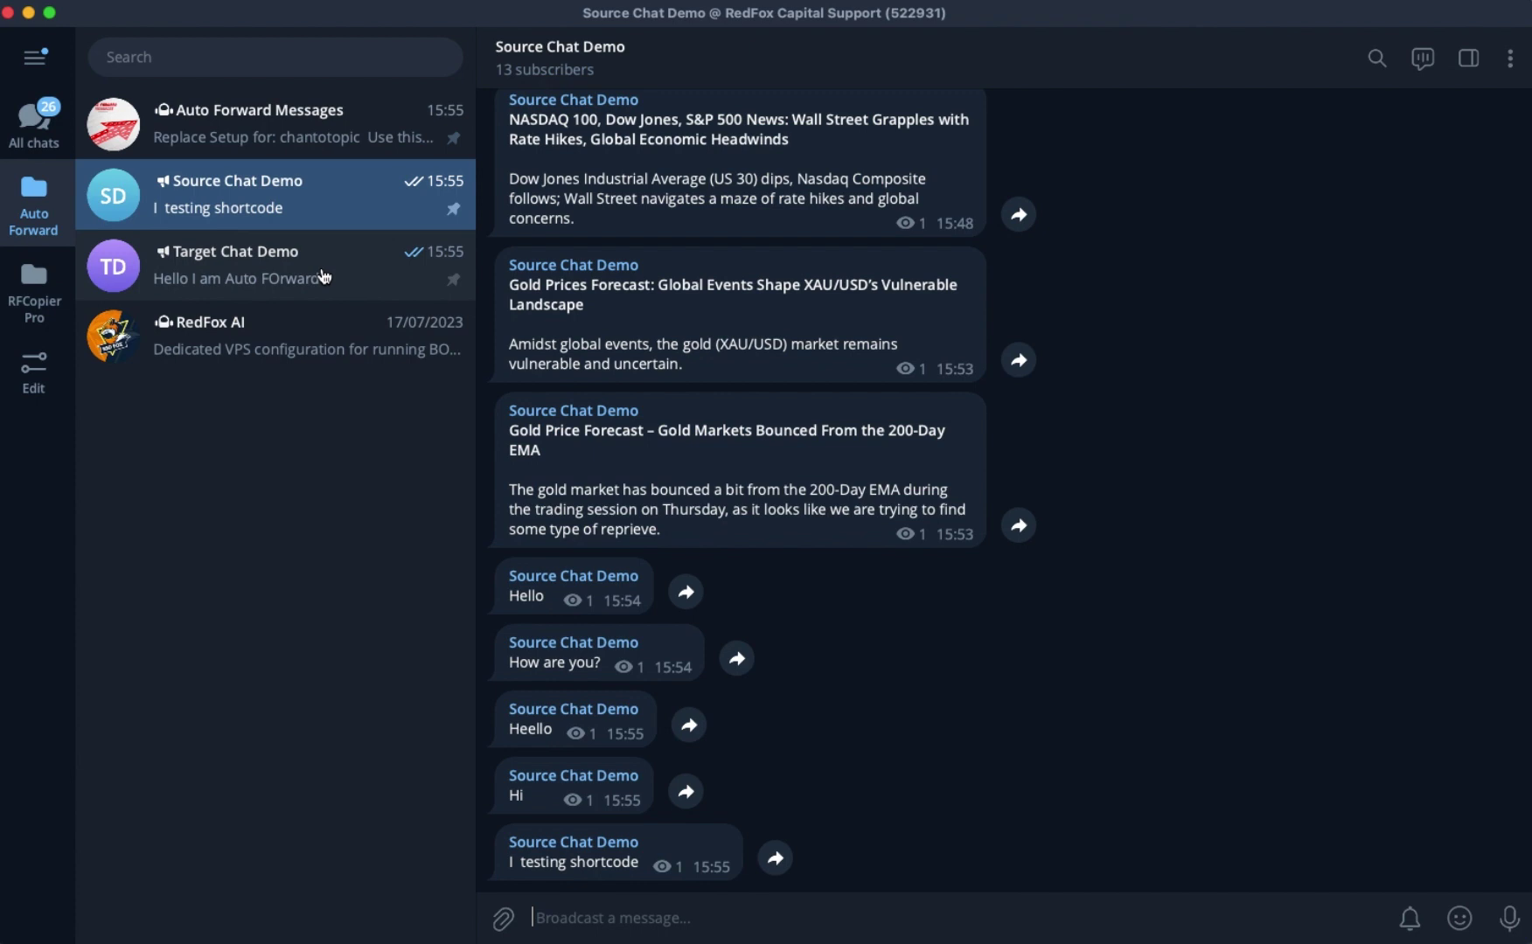
left_click(320, 273)
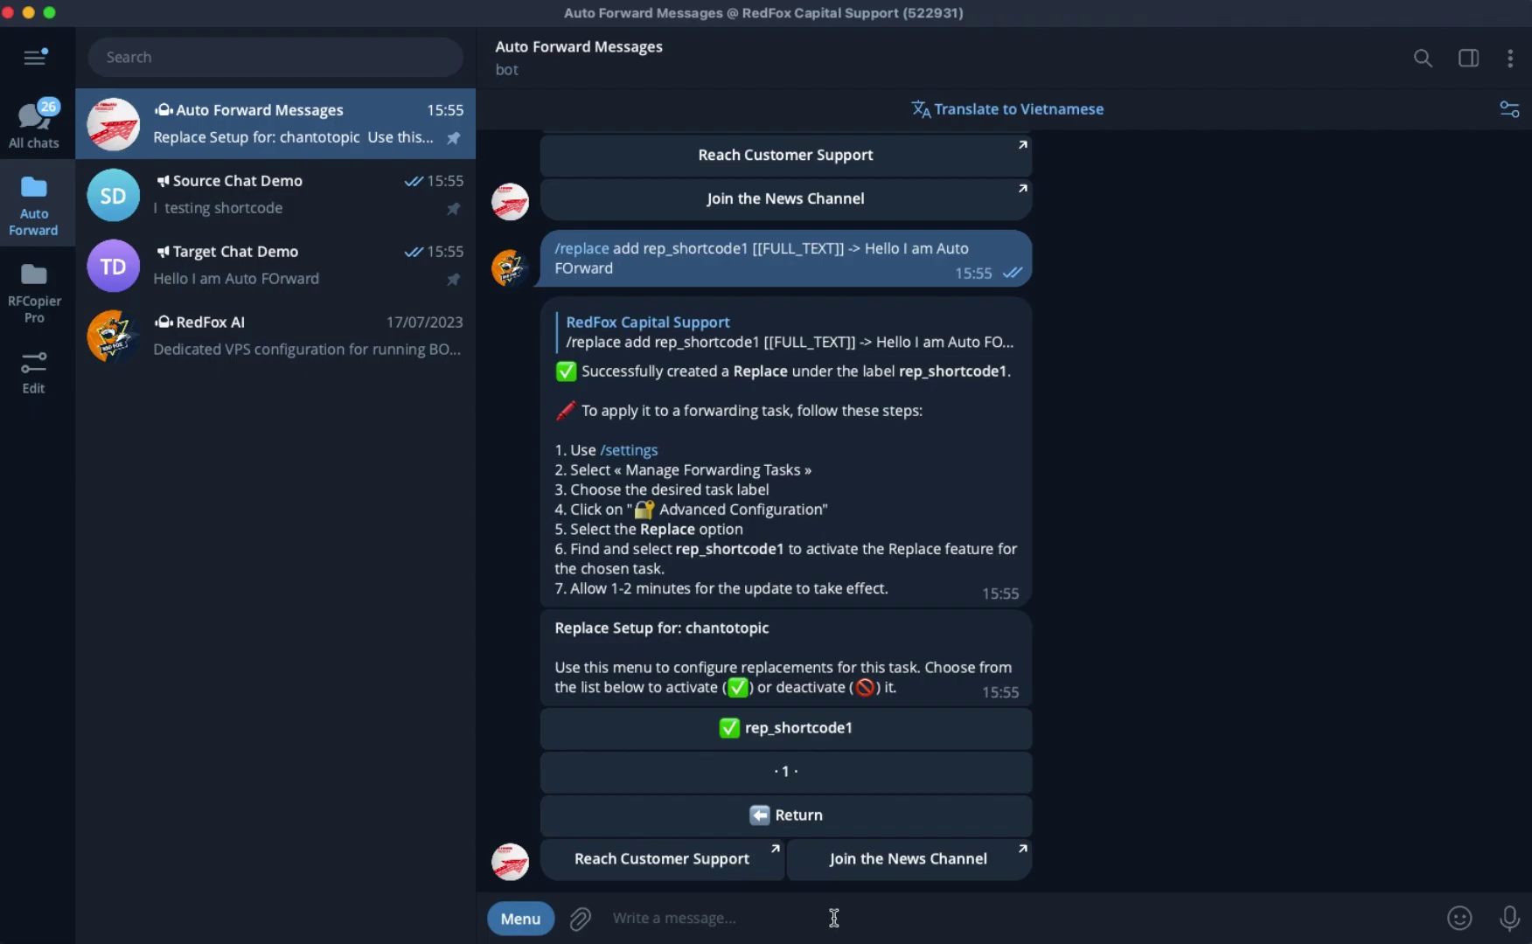
Step: Draft '/replace add rep_shortcode2 [[FULL_TEXT]] ->' in the bot chat and switch to the Replace docs
type("/re")
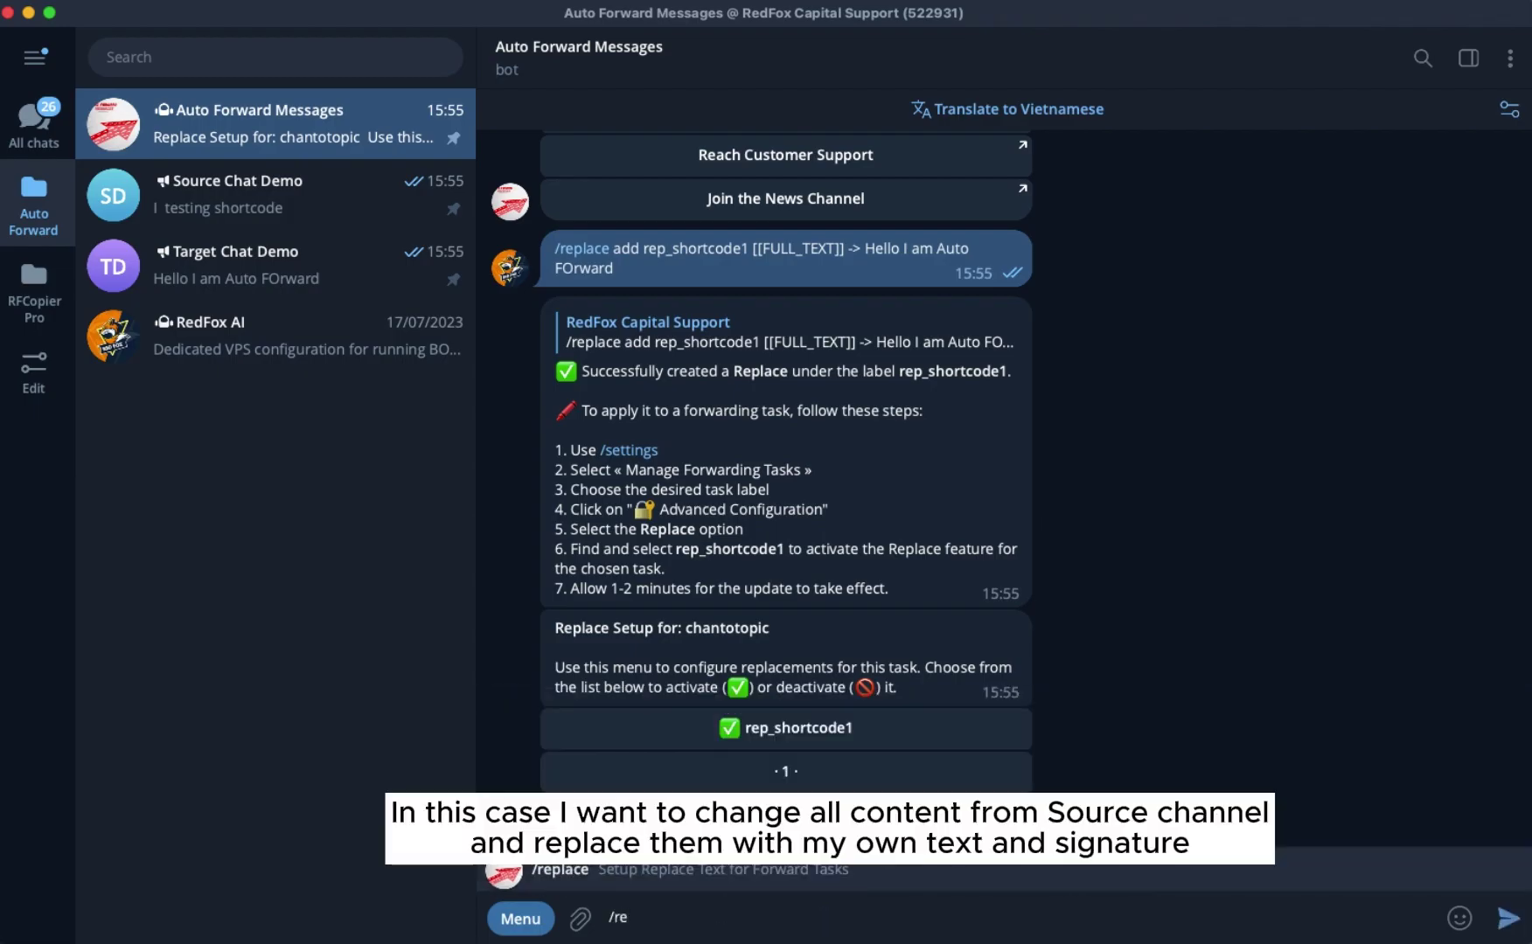
type("place a")
type("dd r")
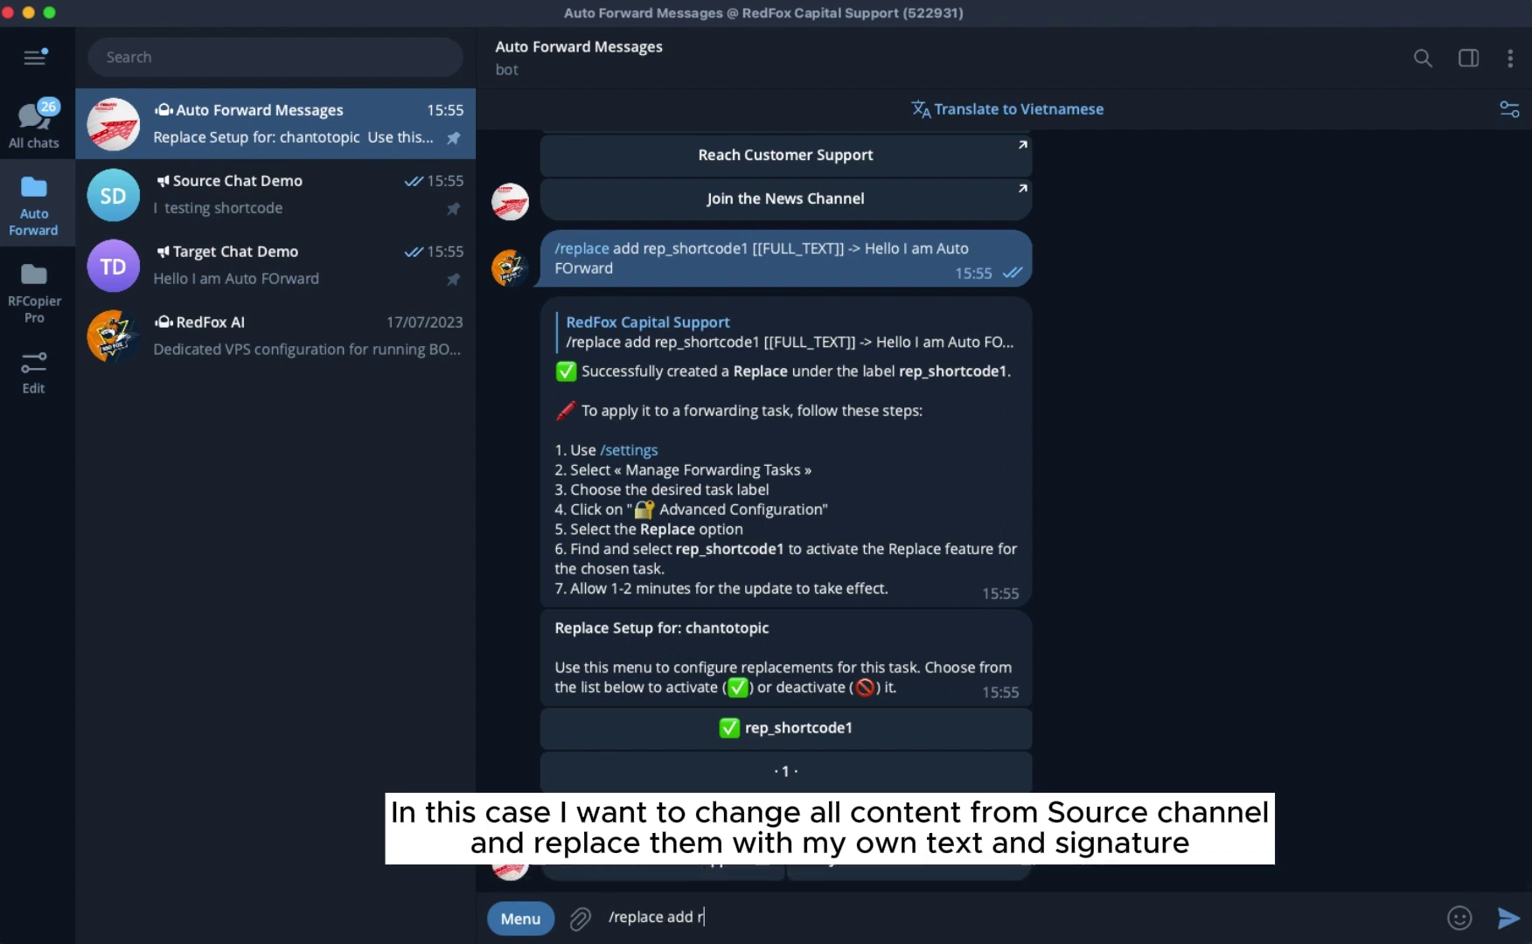
type("ep_")
type("shor")
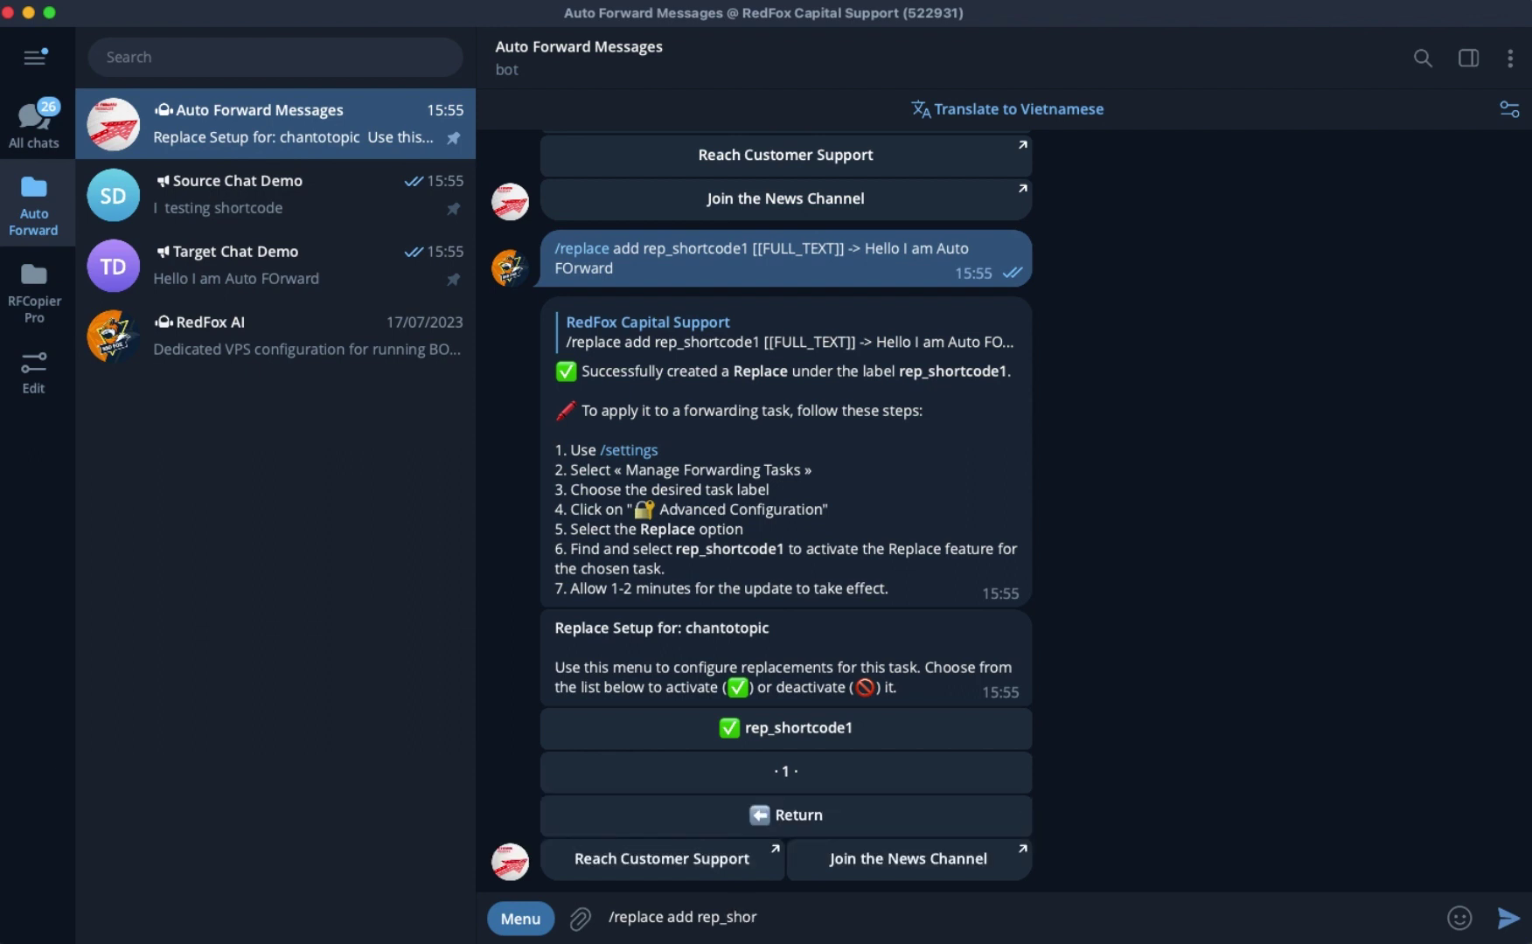
type("tcode2 [[")
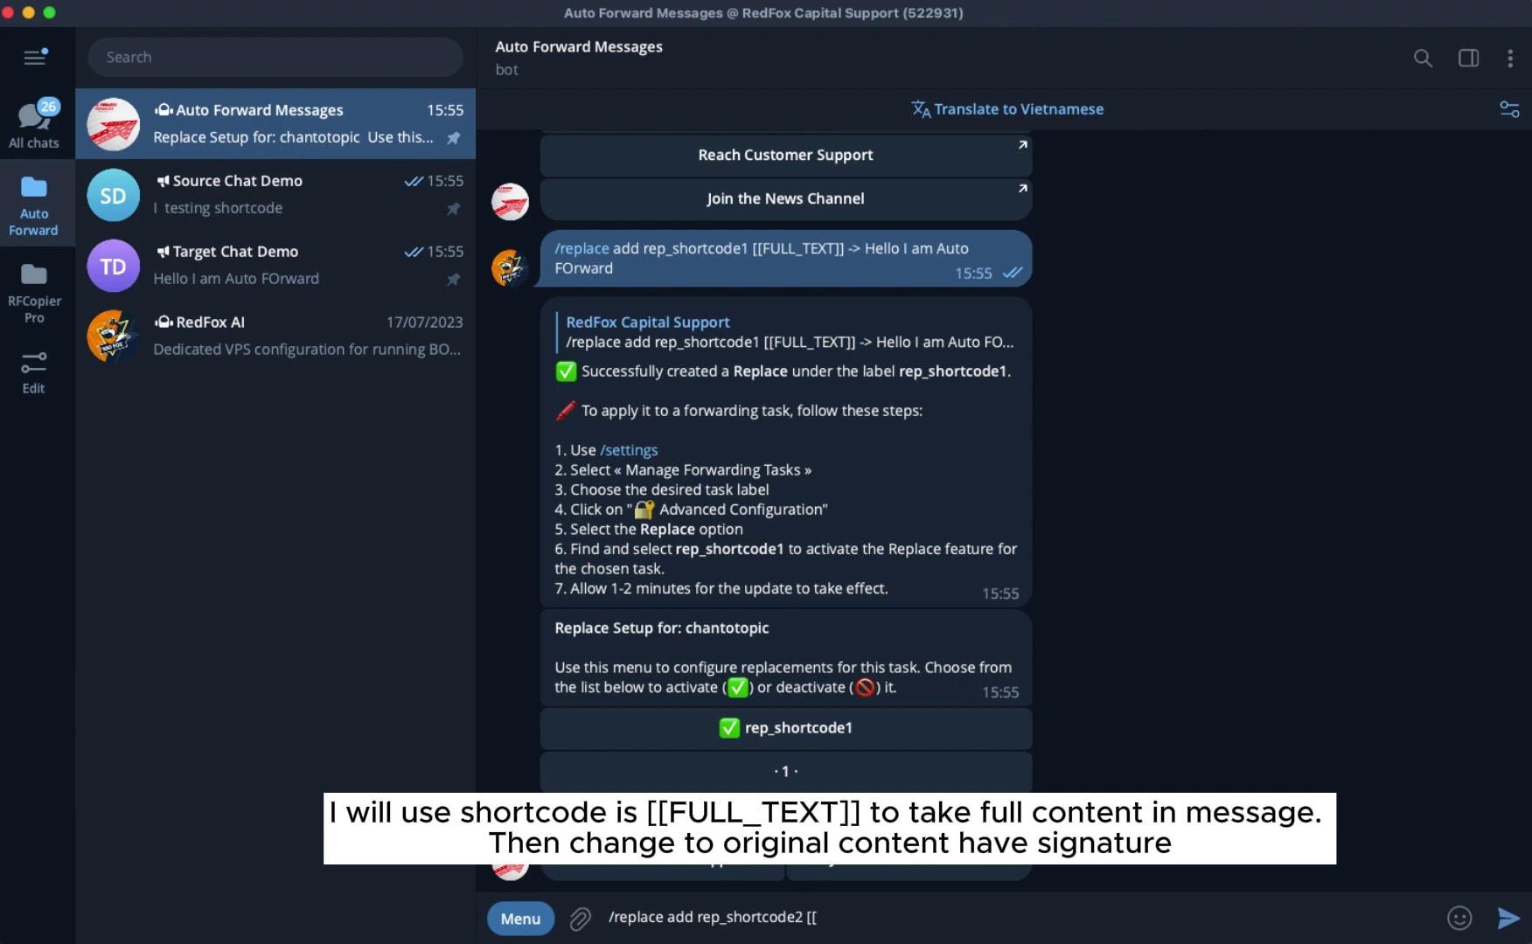
type("FULL_")
type("TEXT]] ")
type("->")
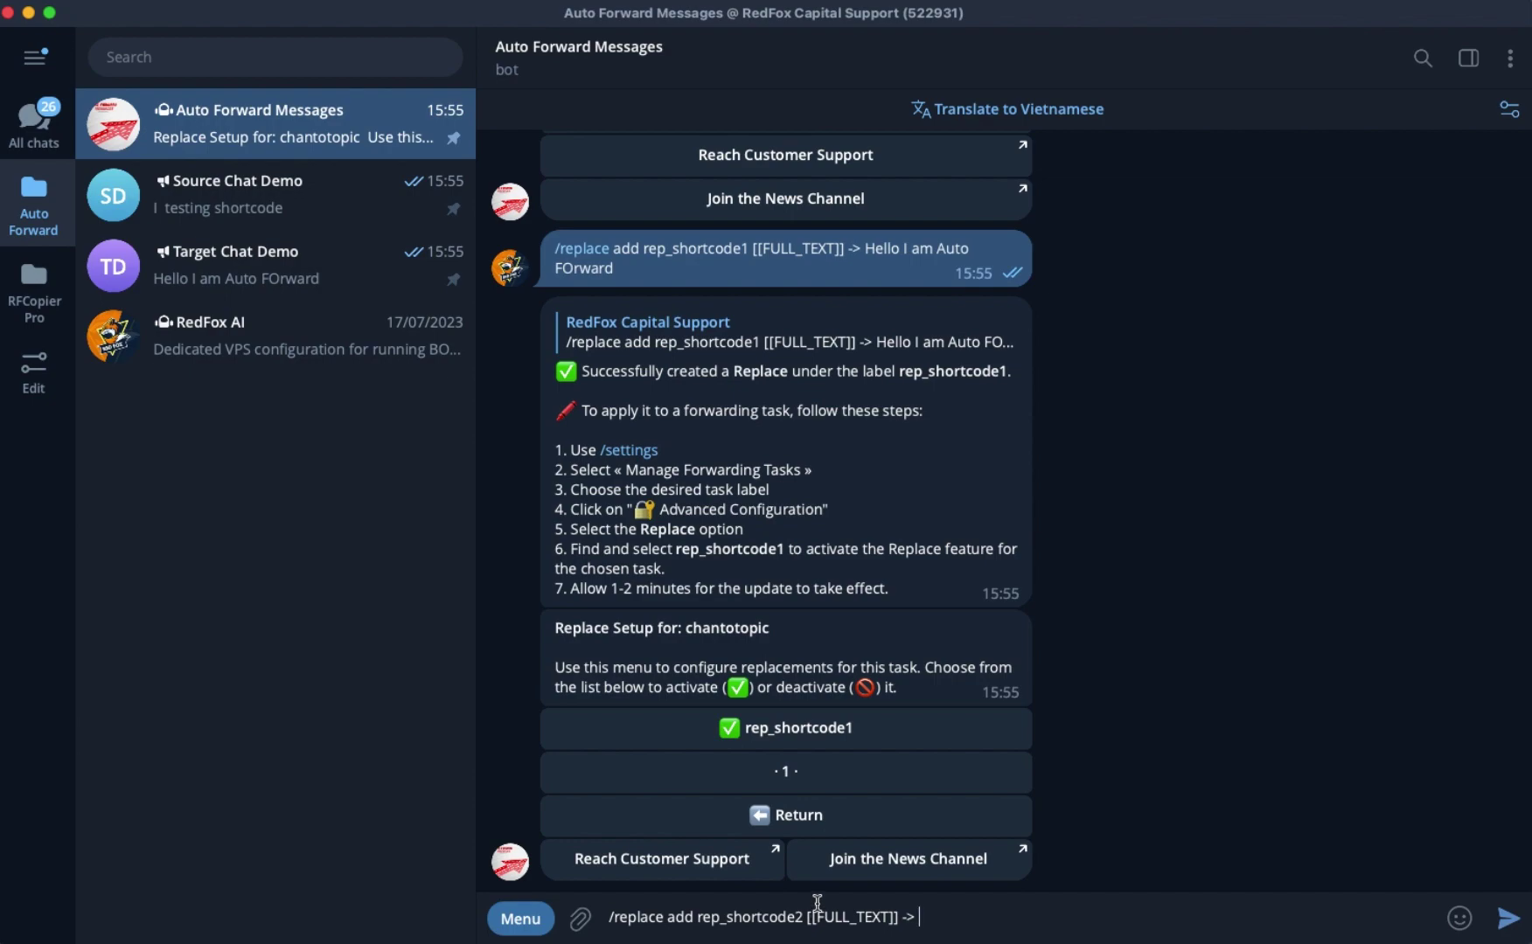
key("super+Tab")
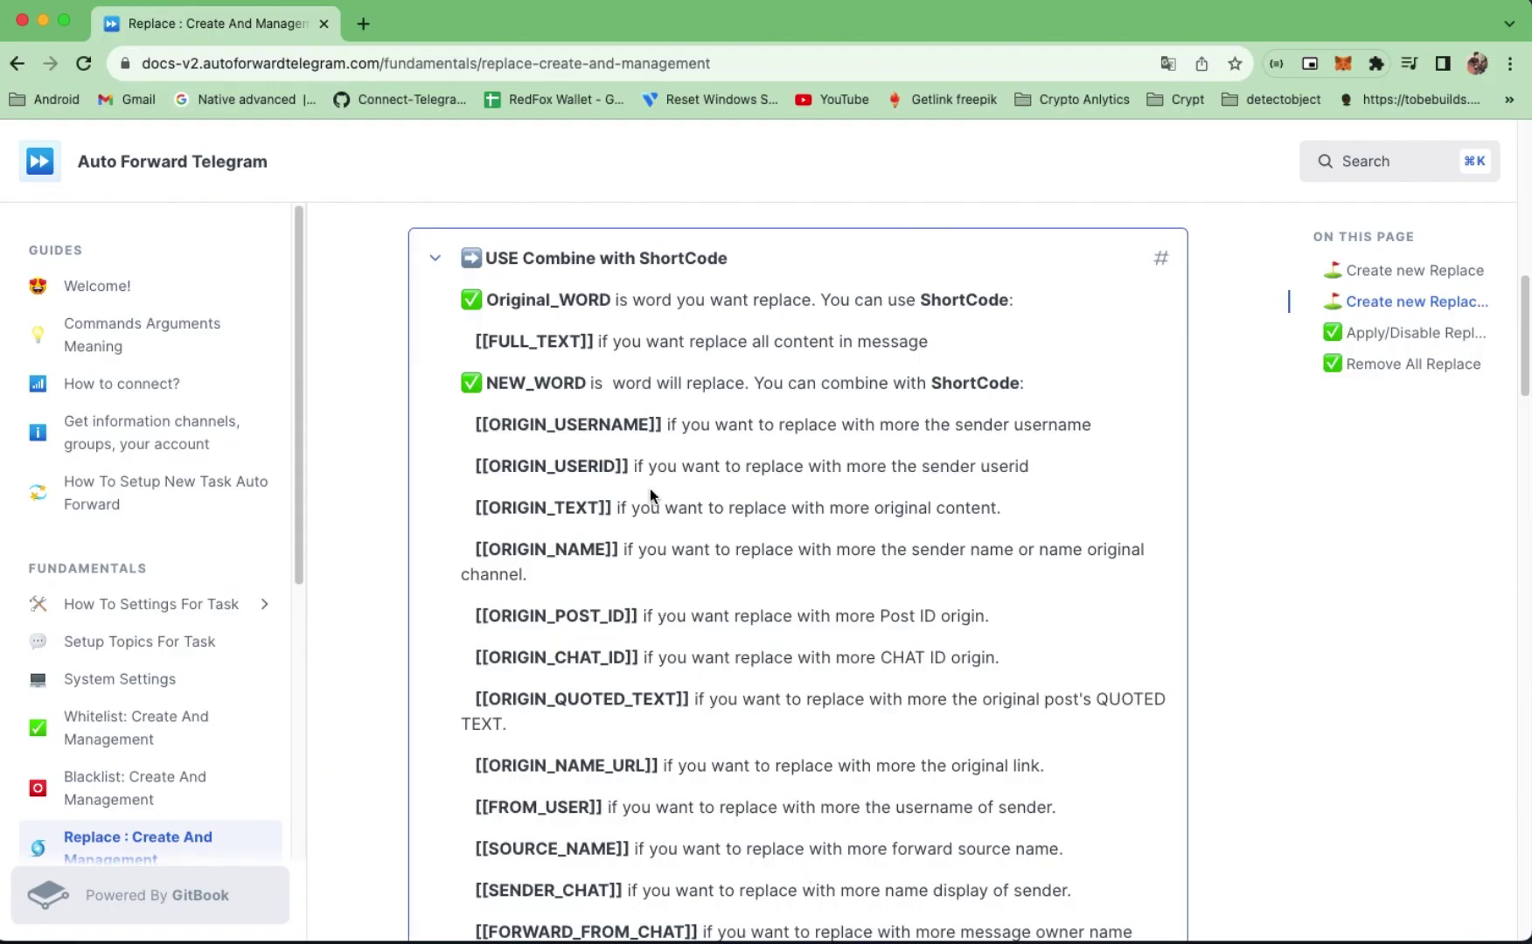
Step: Locate [[ORIGIN_TEXT]] in the docs' replacement shortcode list and copy it
scroll(647, 482, "down", 1)
scroll(573, 311, "up", 2)
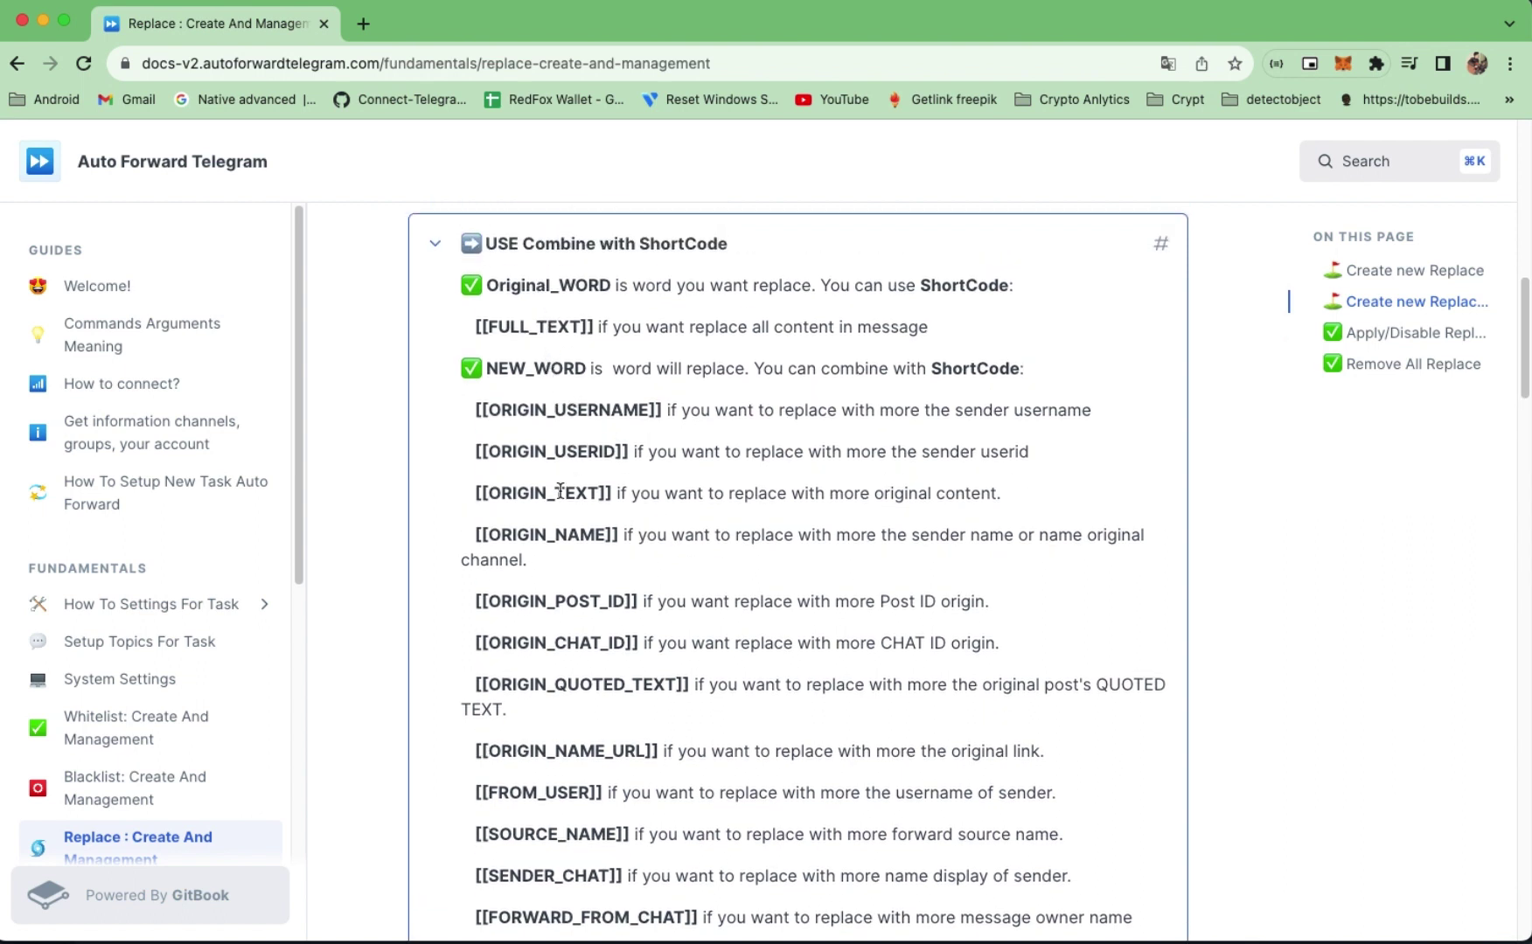
scroll(553, 521, "down", 1)
scroll(552, 517, "down", 1)
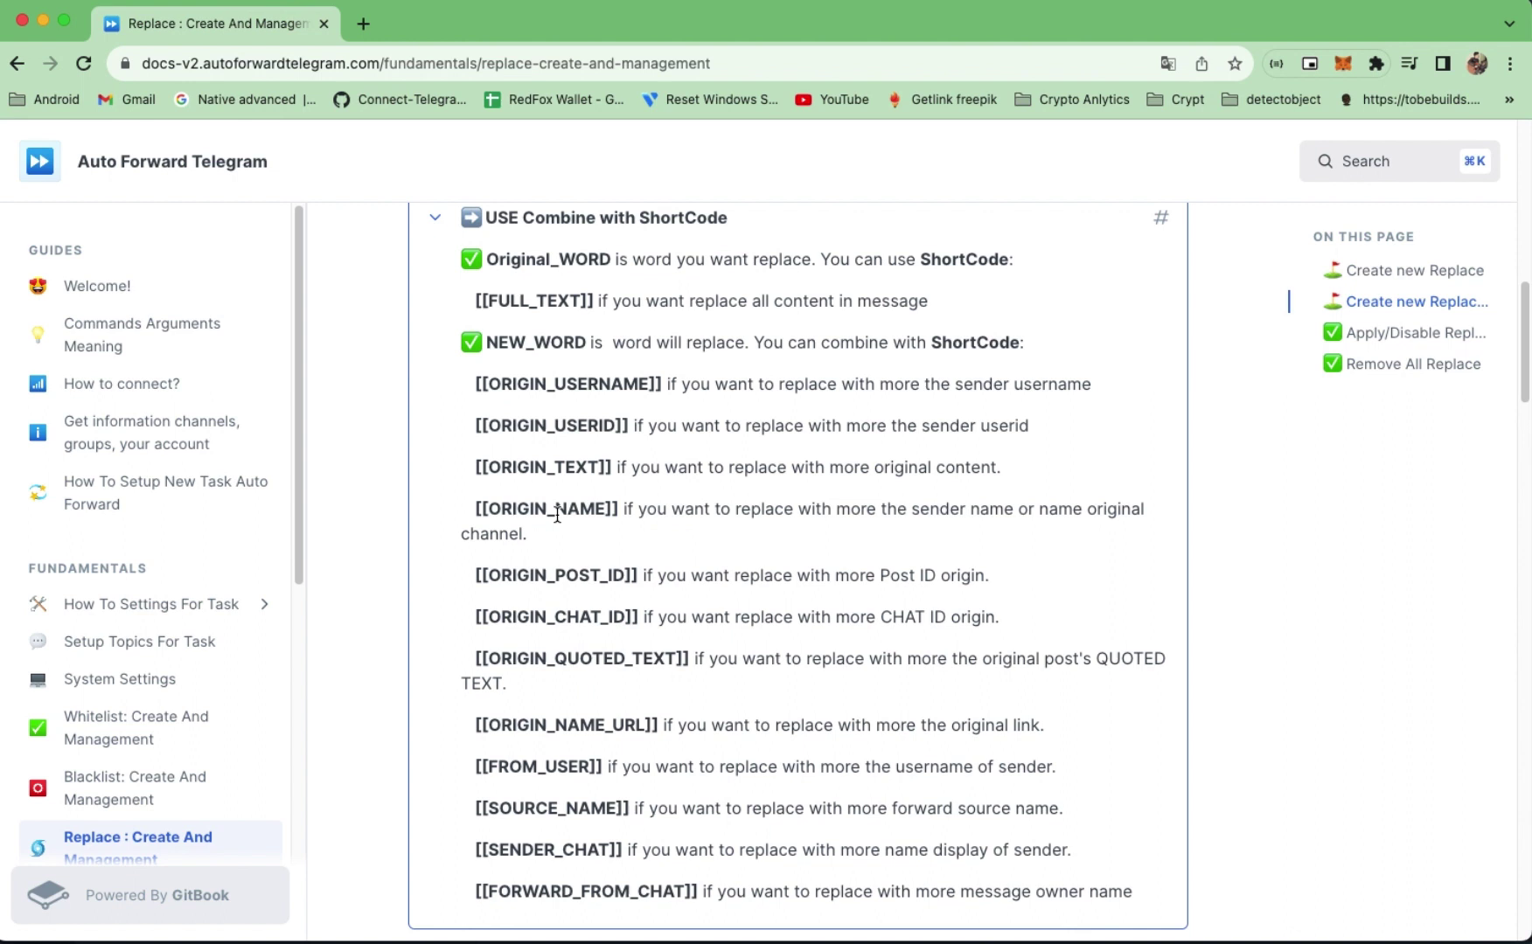
scroll(590, 642, "down", 1)
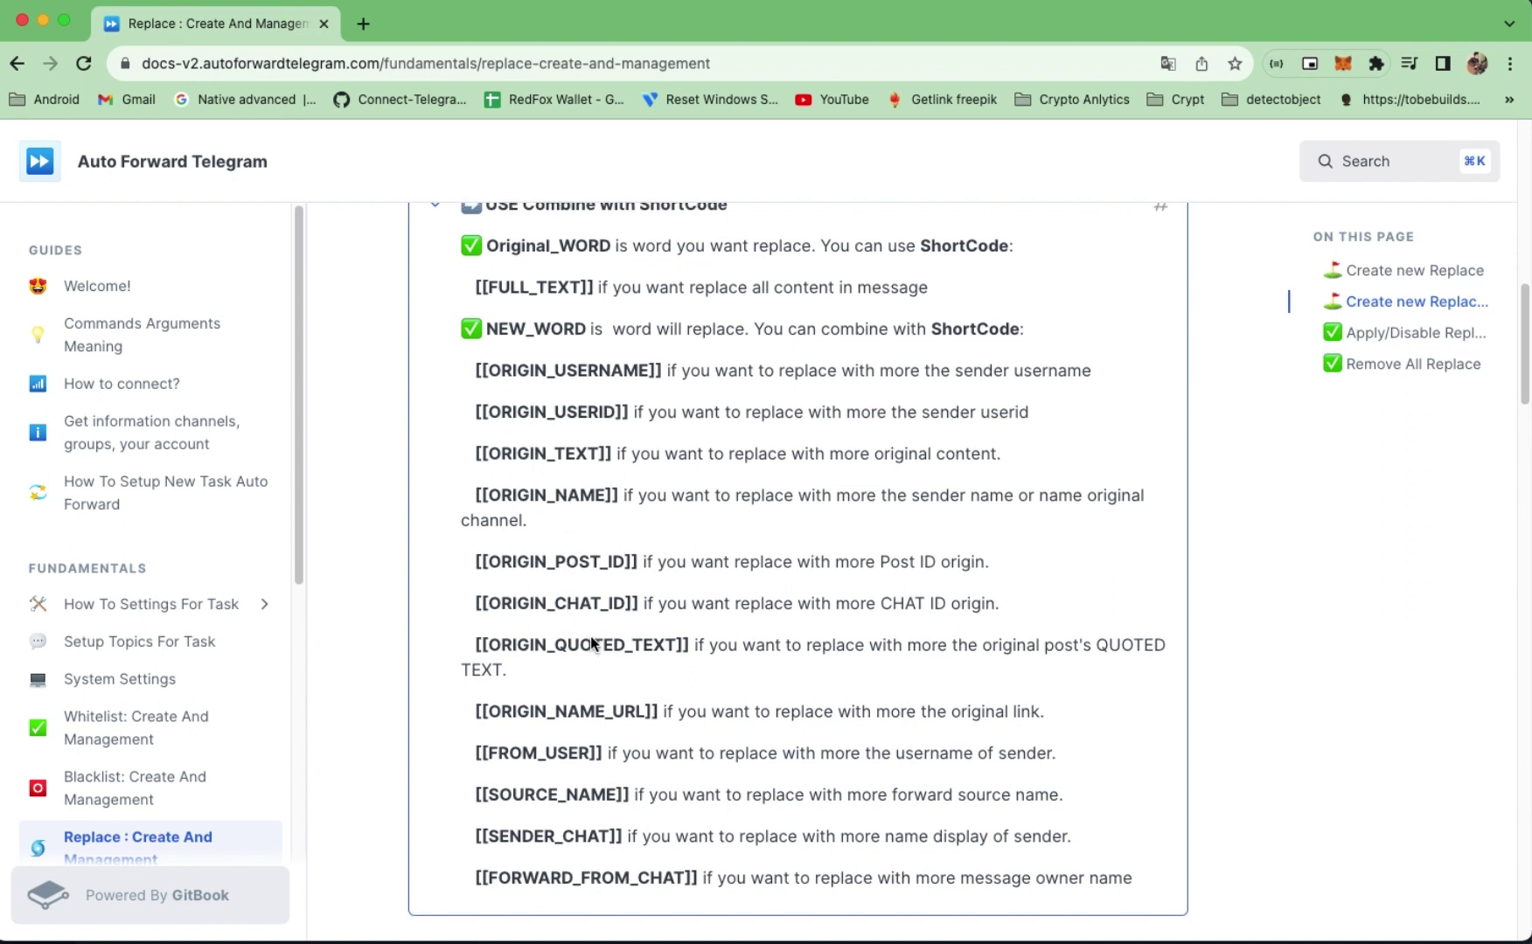
scroll(591, 637, "down", 2)
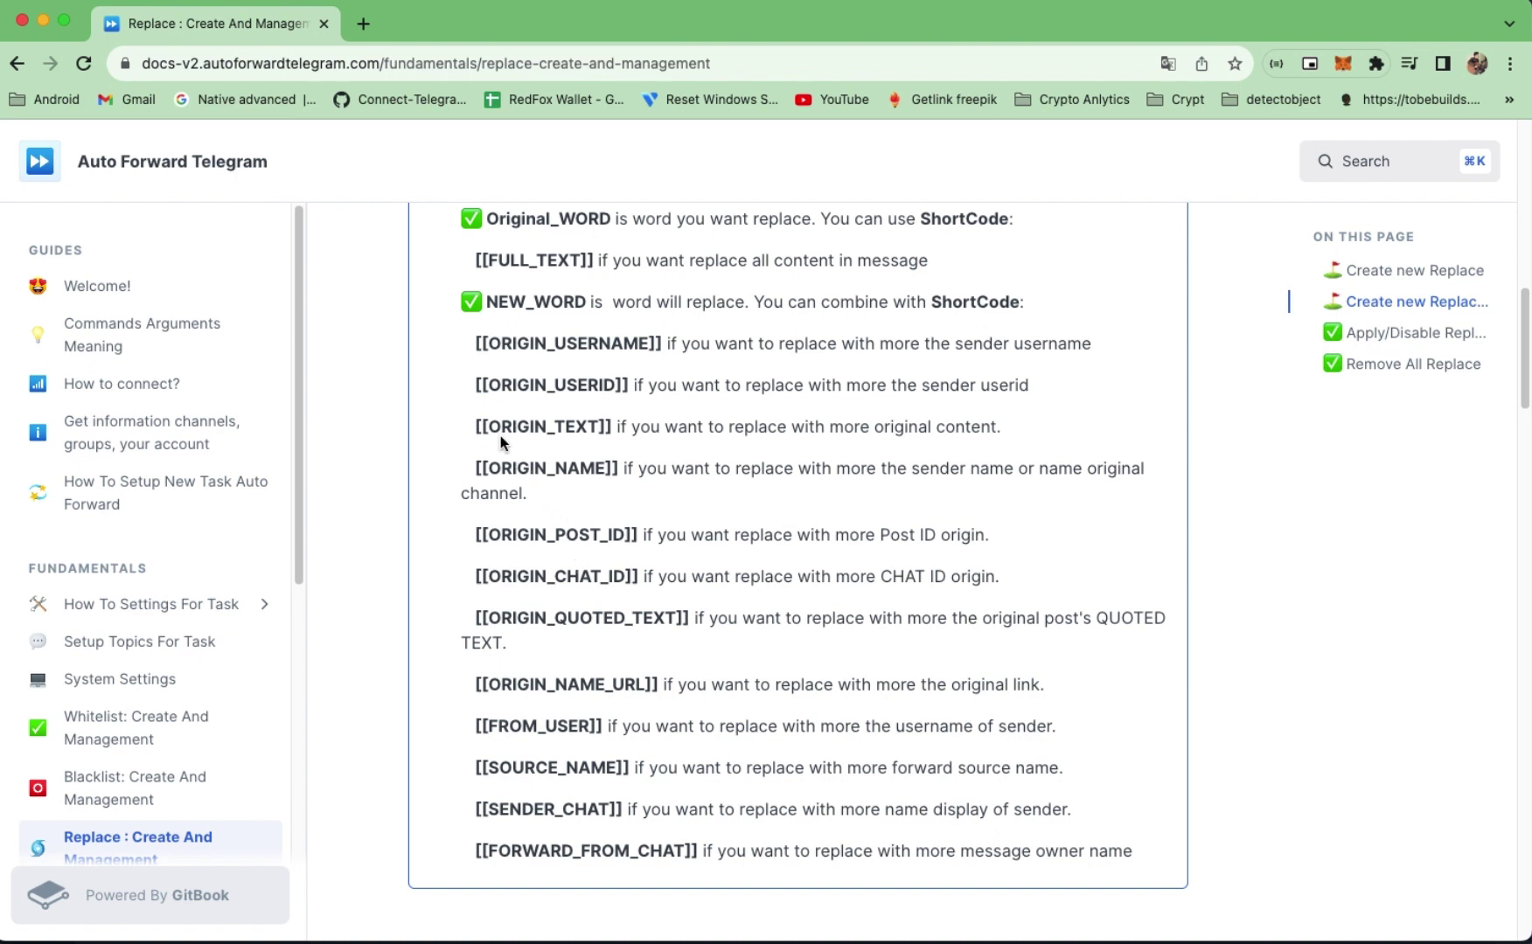
left_click_drag(477, 426, 615, 427)
key("super+c")
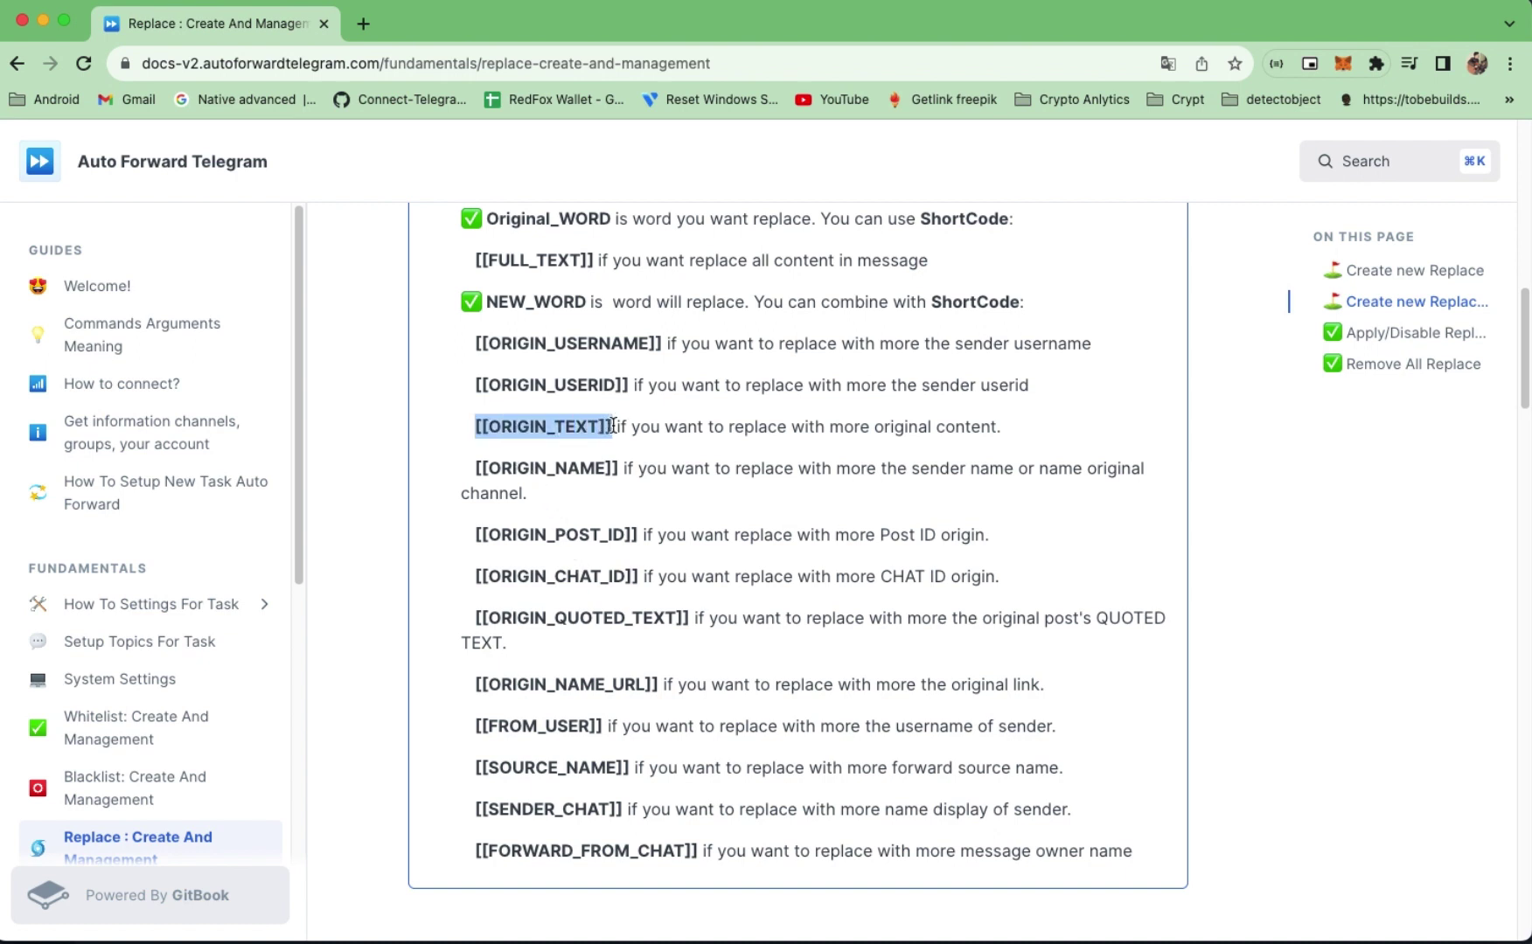
right_click(589, 429)
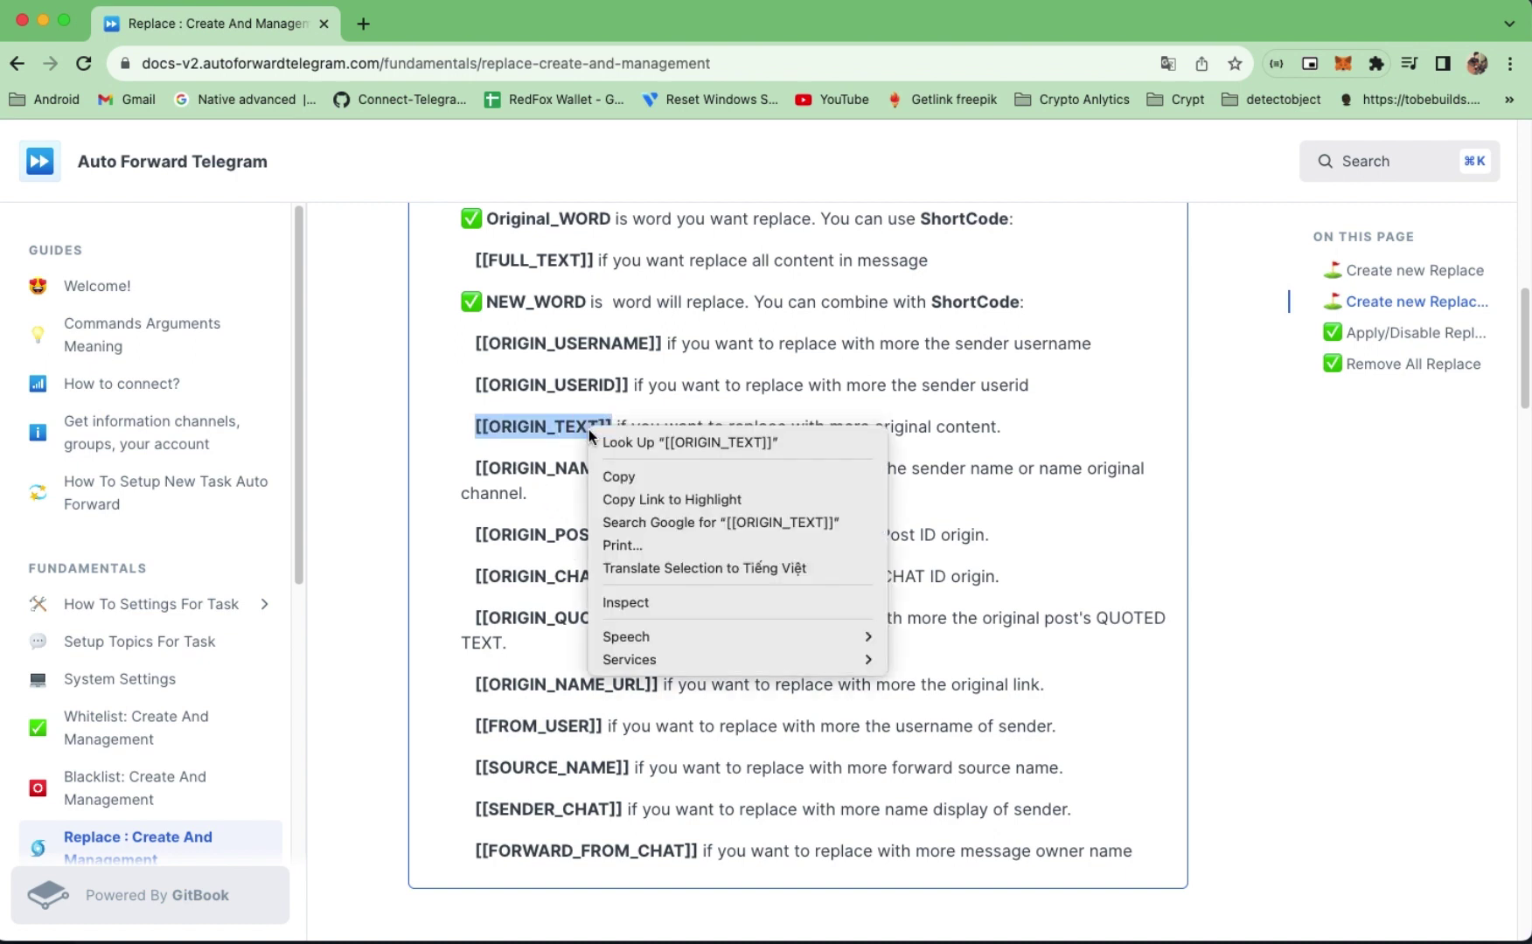
left_click(638, 476)
Step: Finish and send rep_shortcode2 mapping [[FULL_TEXT]] to '[[ORIGIN_TEXT]] - by NextB'
key("super+Tab")
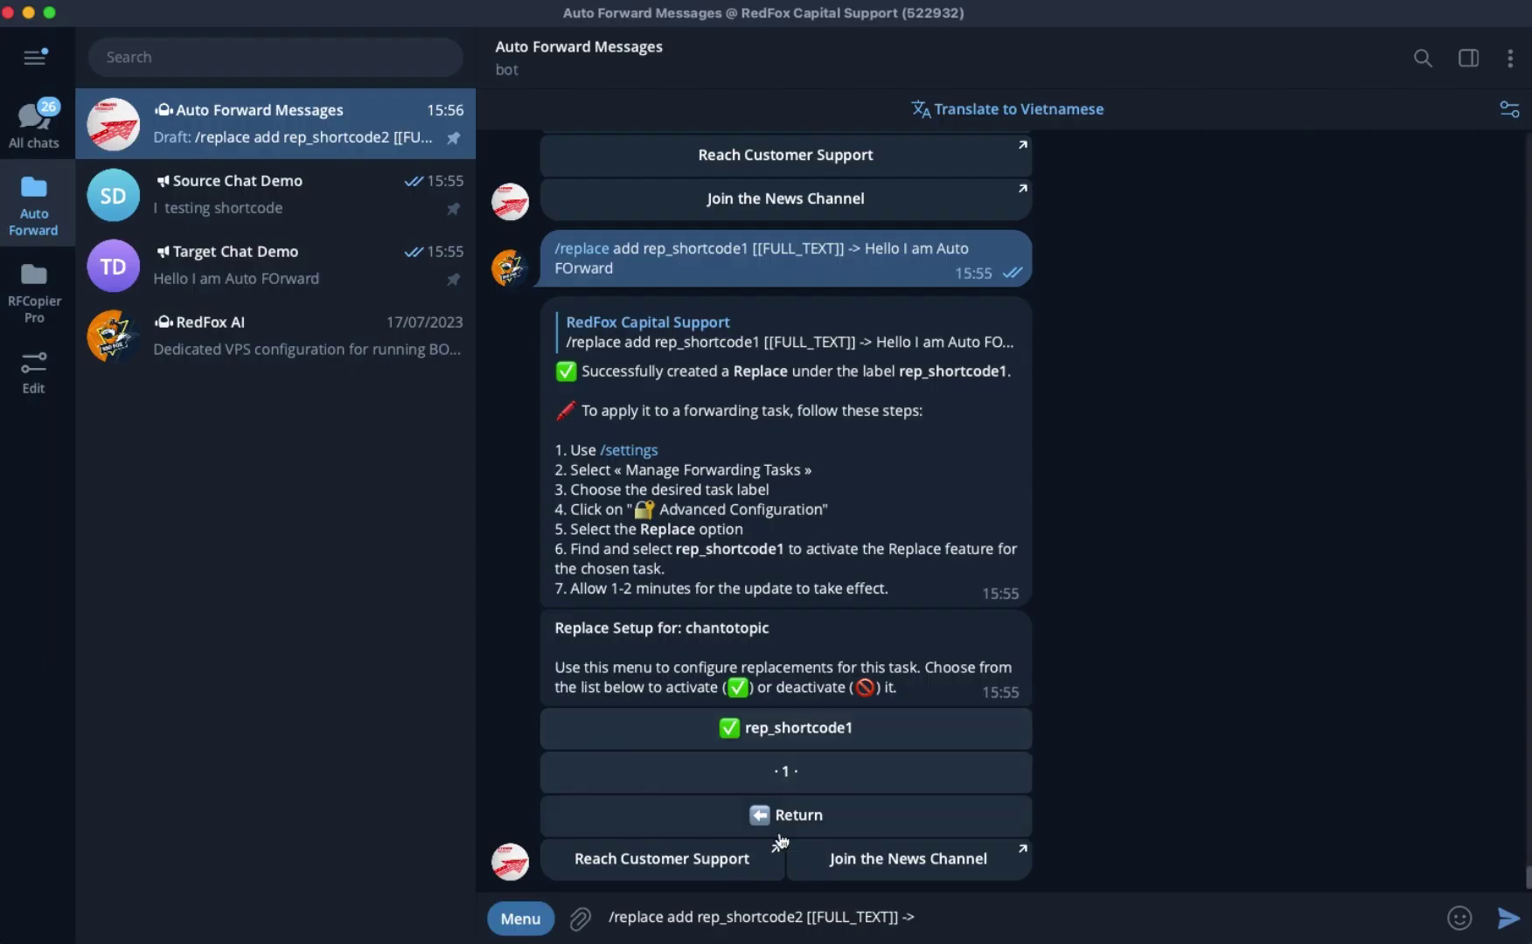
right_click(949, 925)
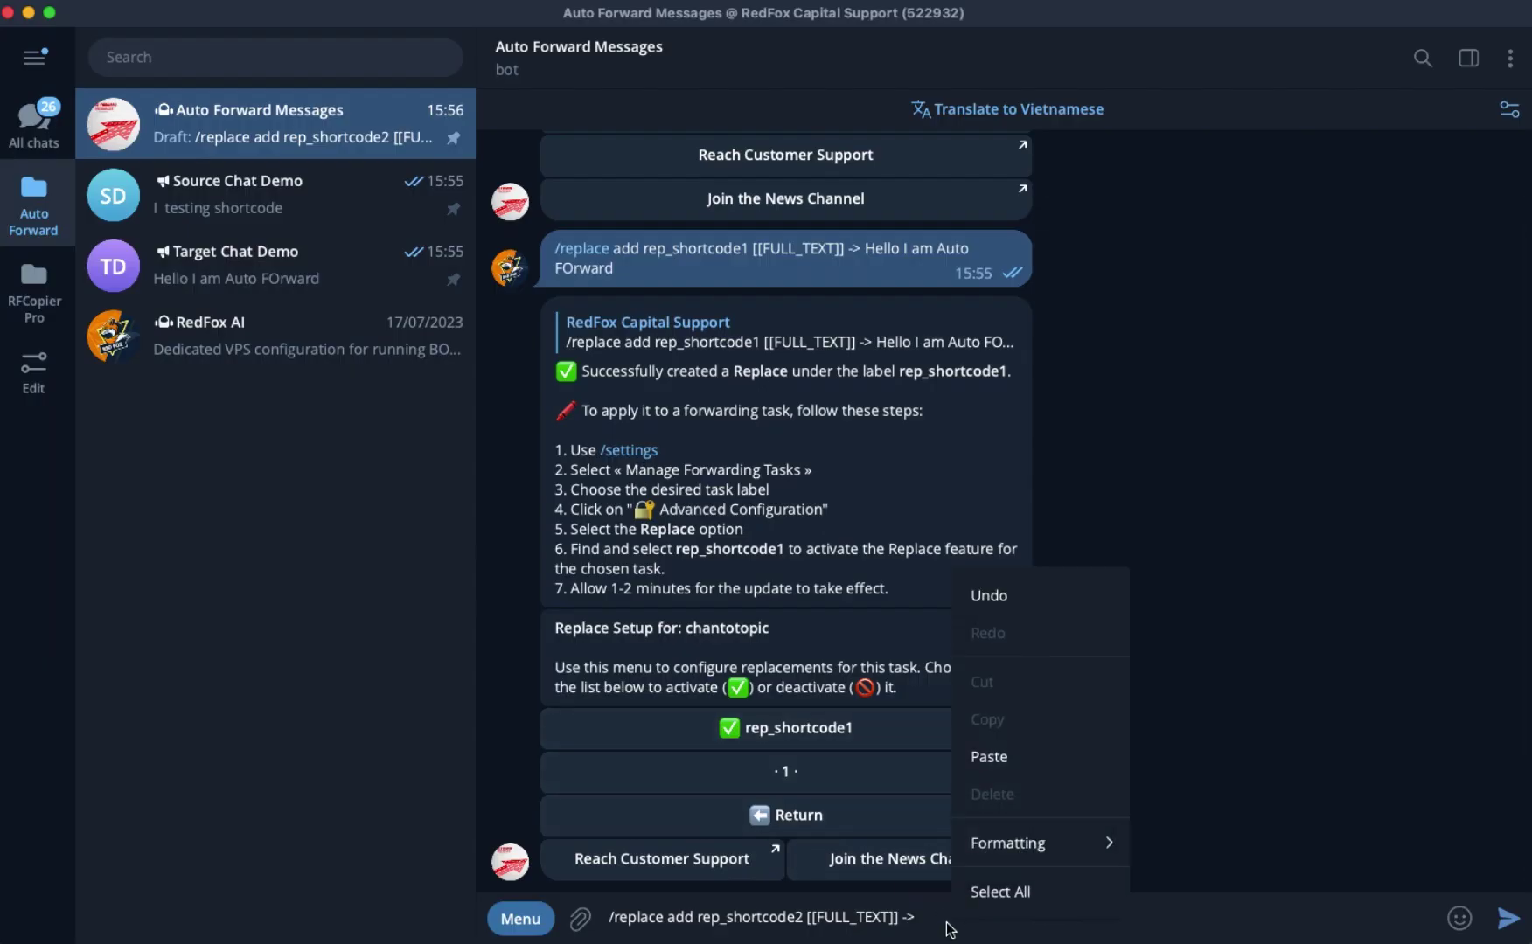
left_click(994, 757)
type("- by NextB")
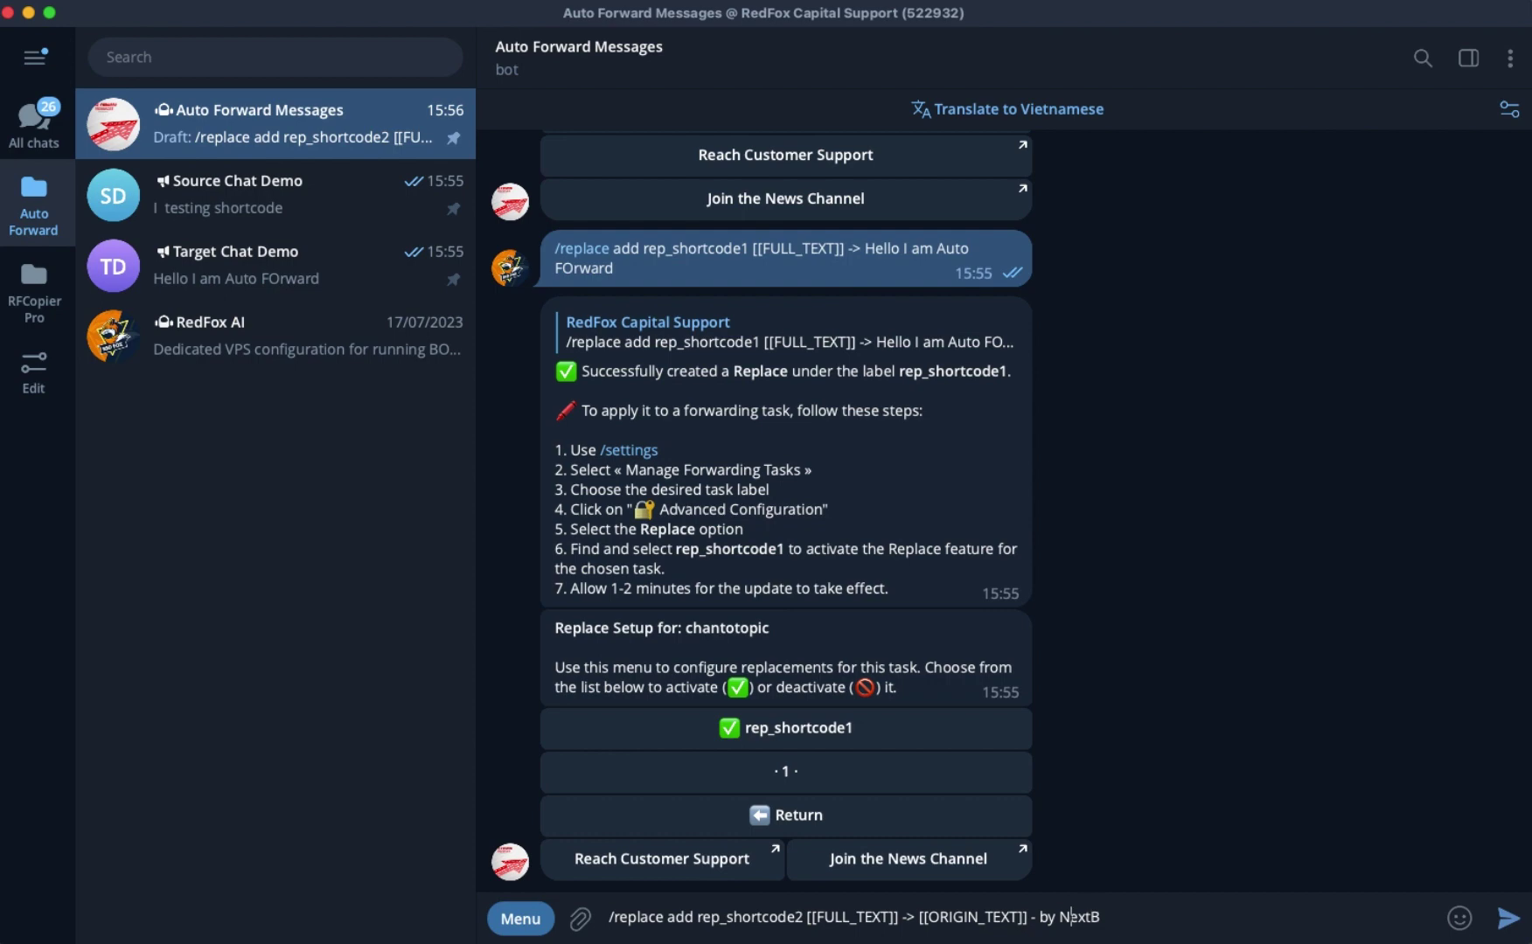
key("Return")
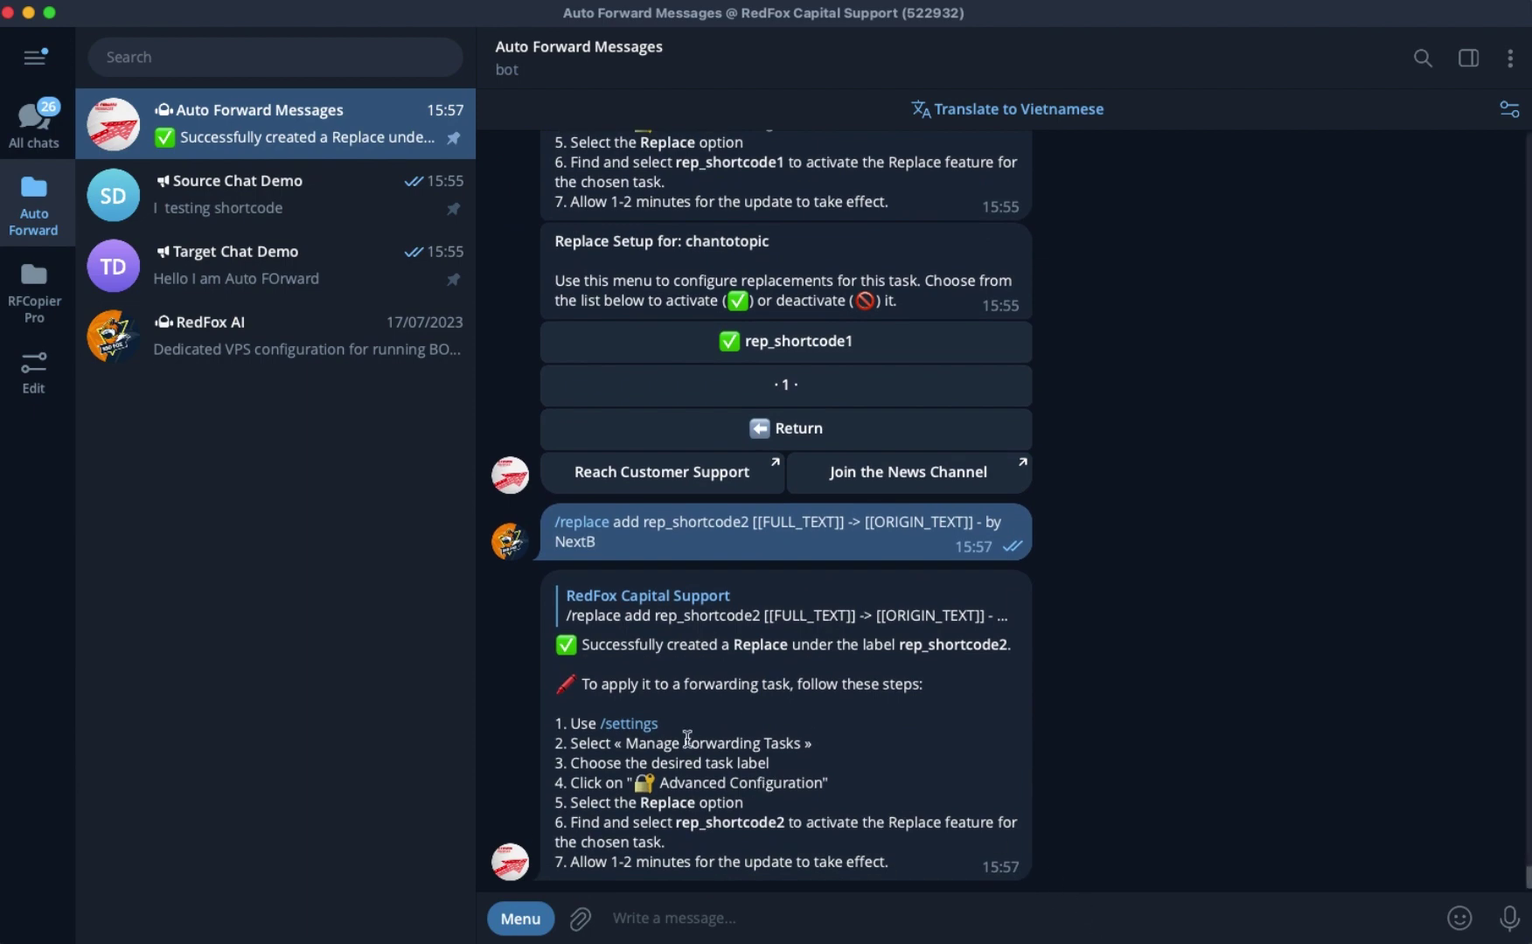
double_click(647, 734)
Step: In chantotopic's Advanced Configuration Replace list, switch rep_shortcode2 on and rep_shortcode1 off
left_click(646, 726)
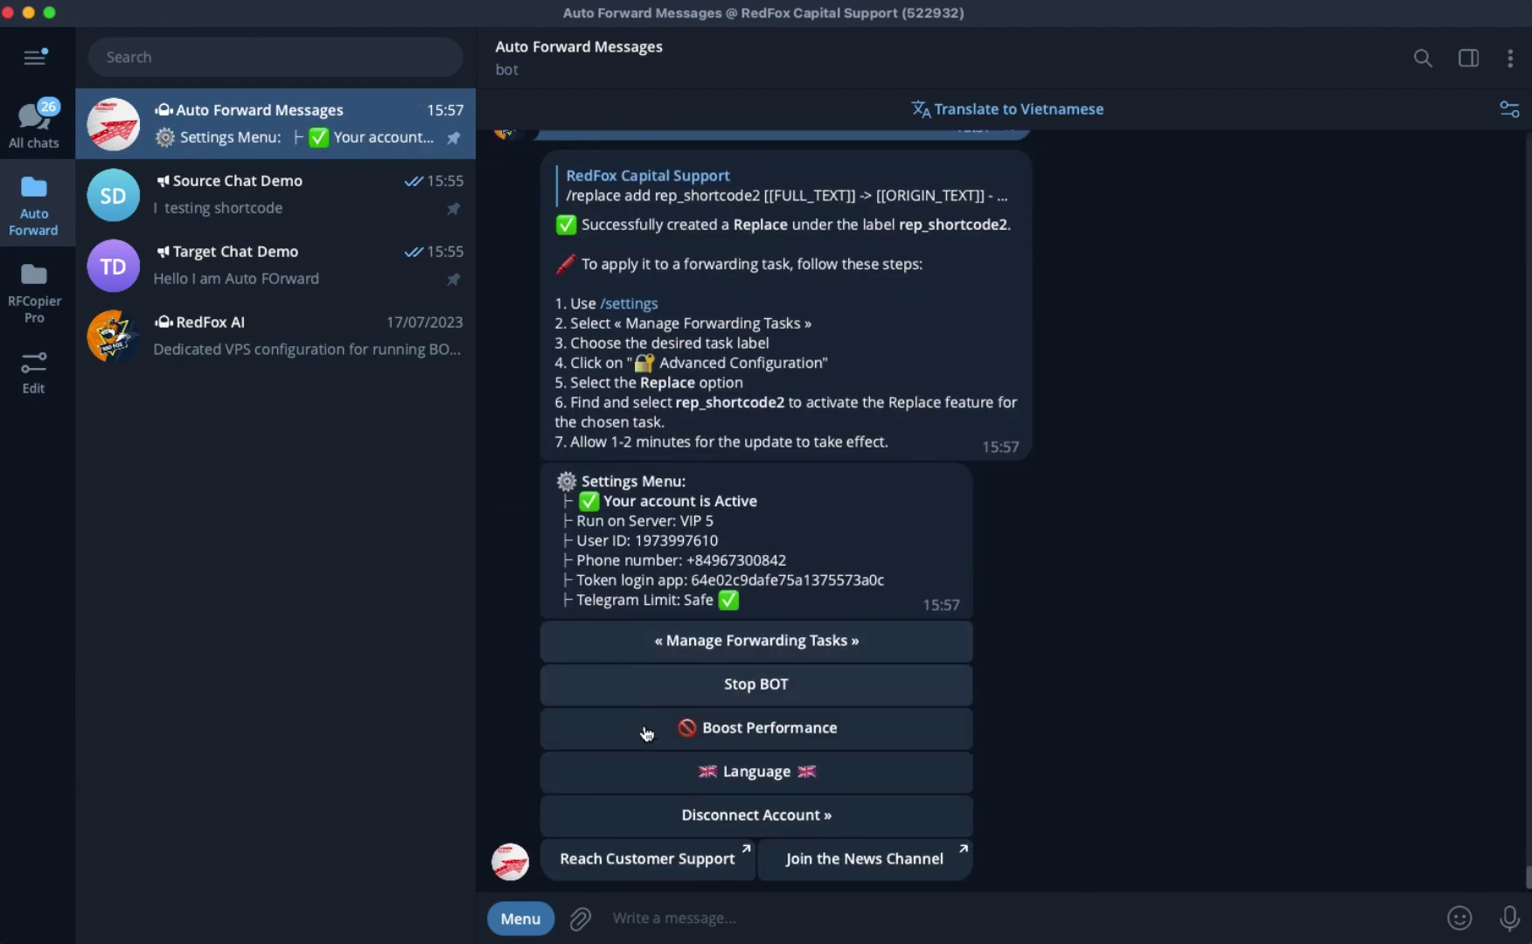
left_click(637, 647)
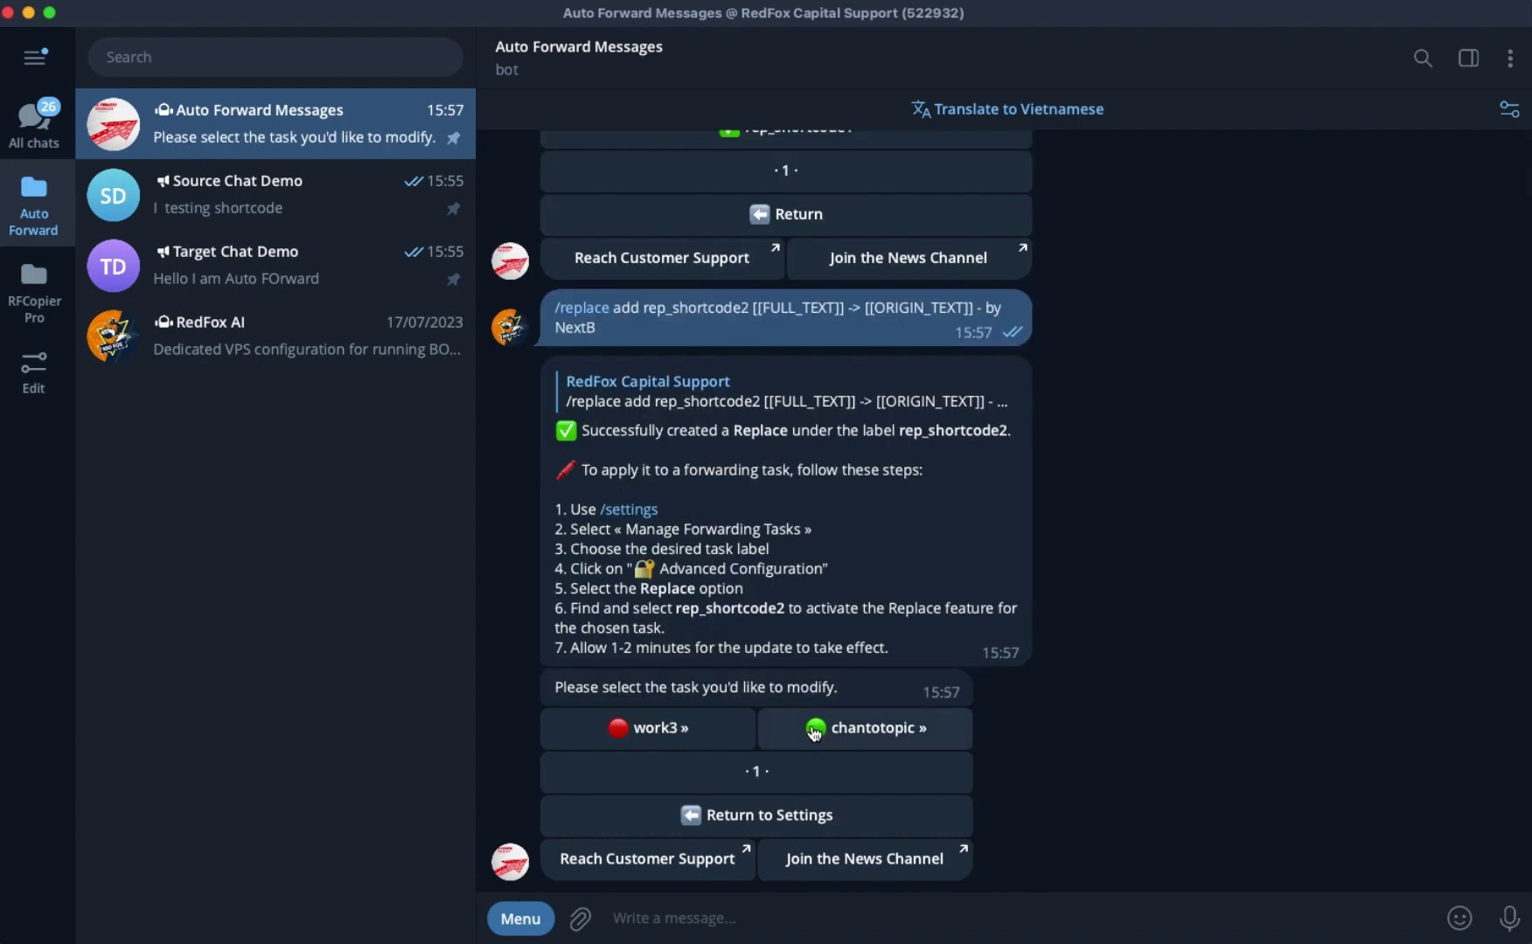
left_click(797, 734)
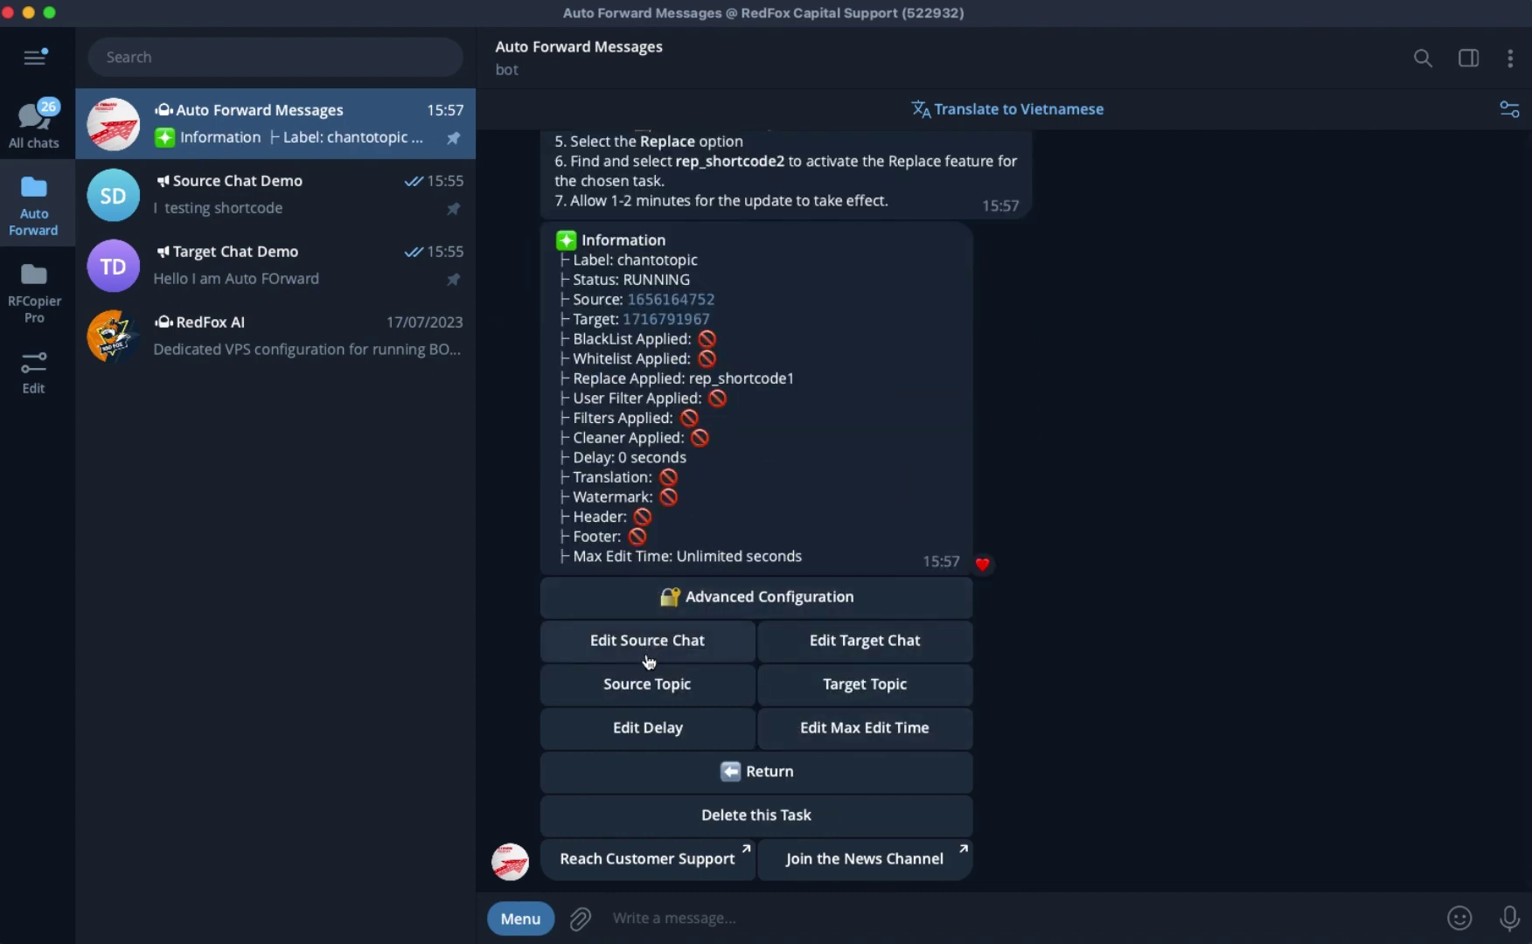
left_click(743, 602)
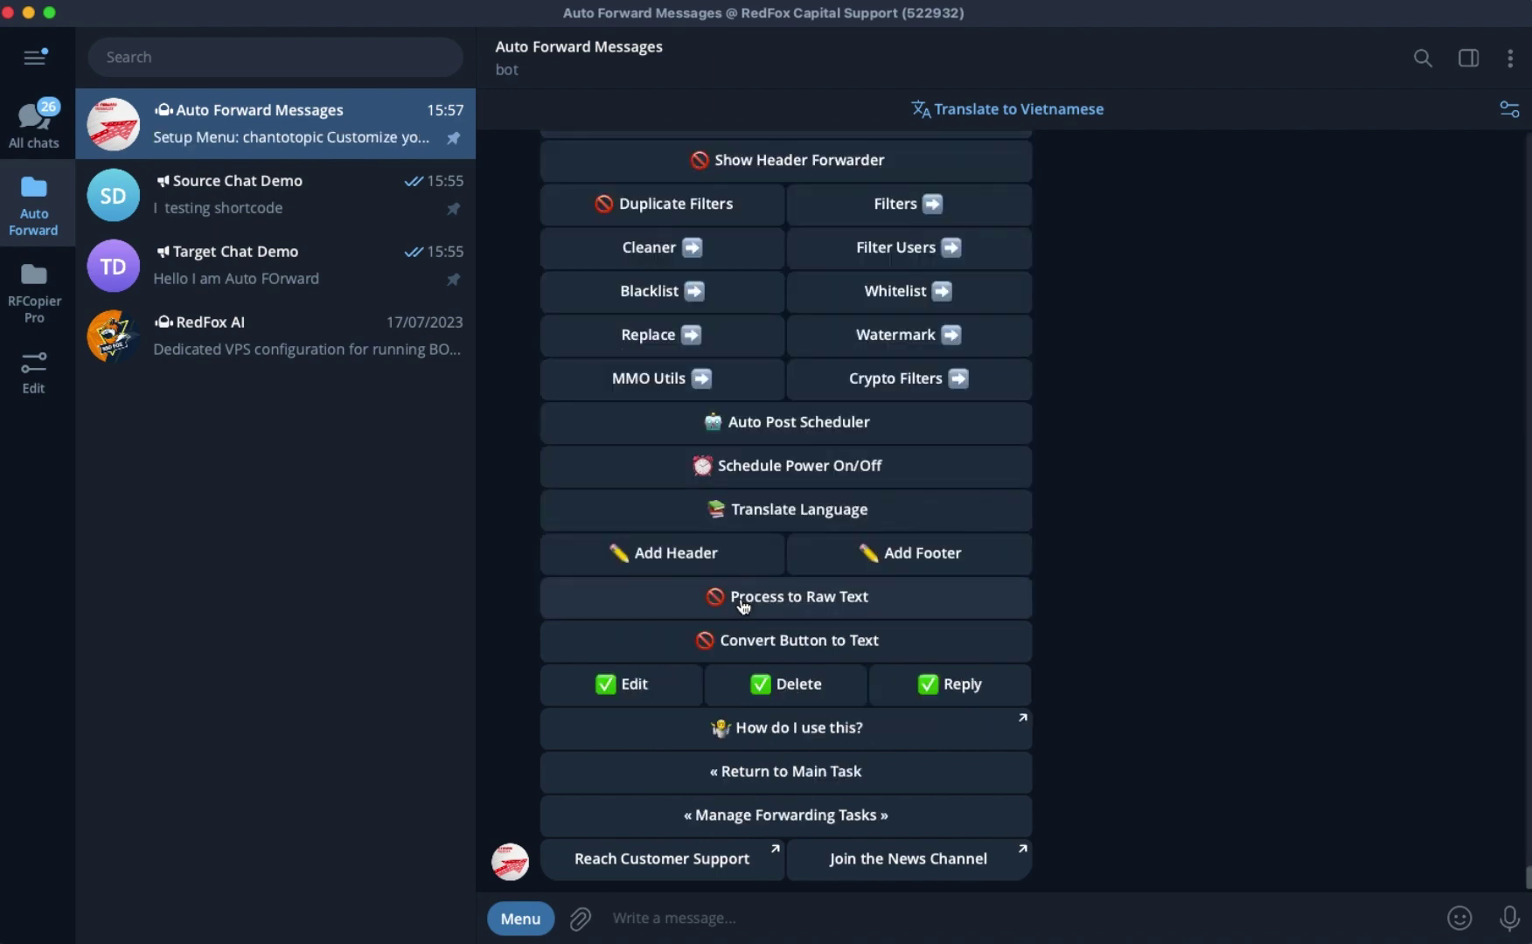
left_click(726, 351)
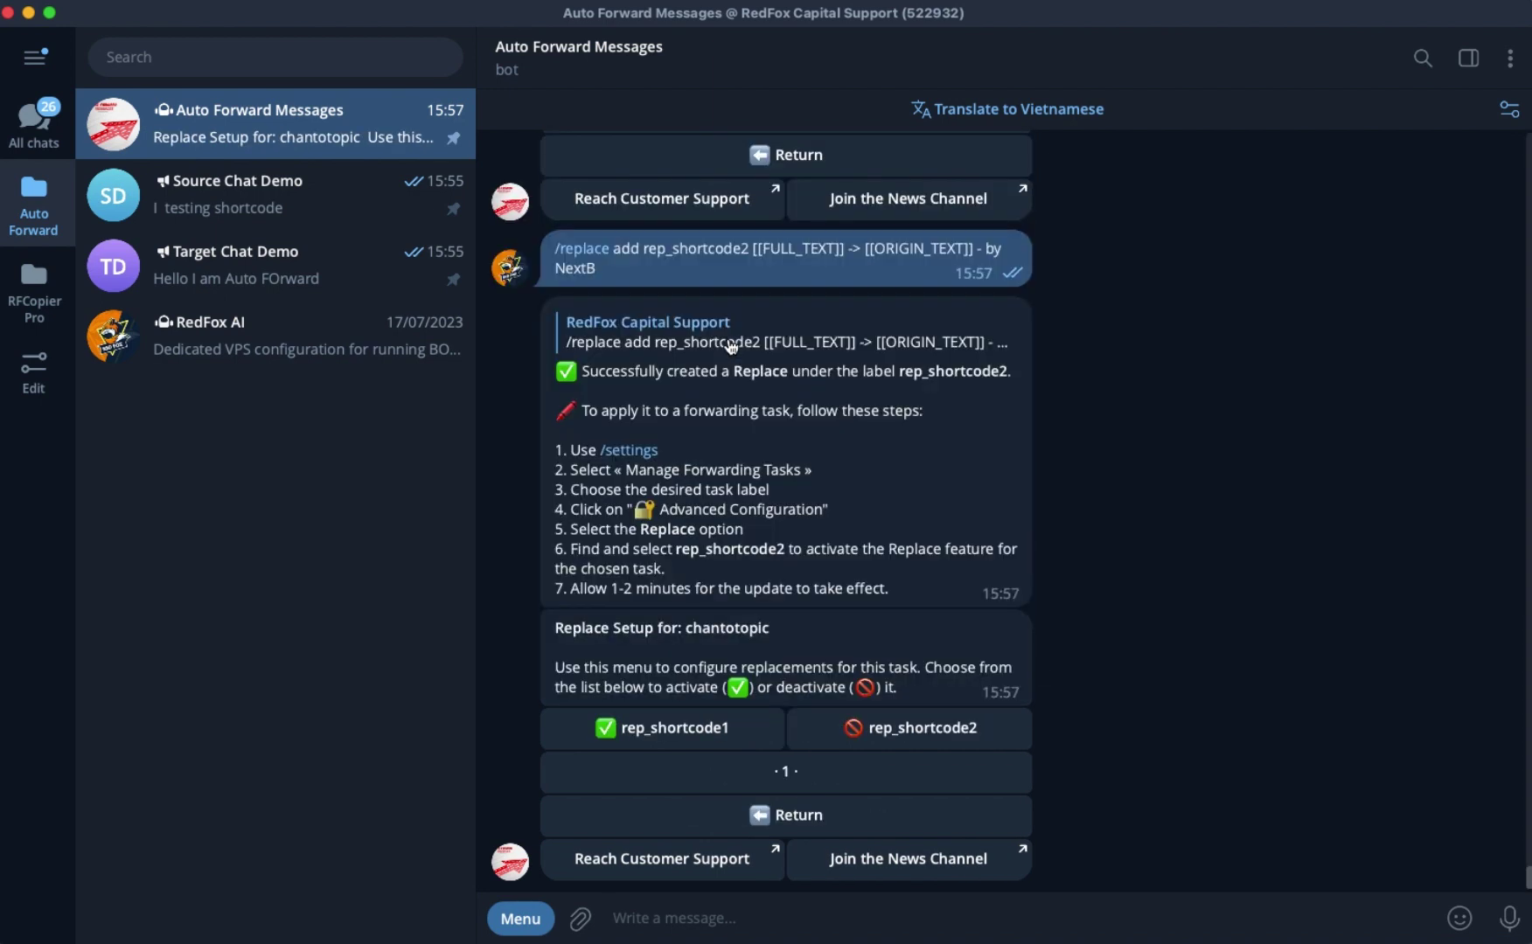
left_click(855, 741)
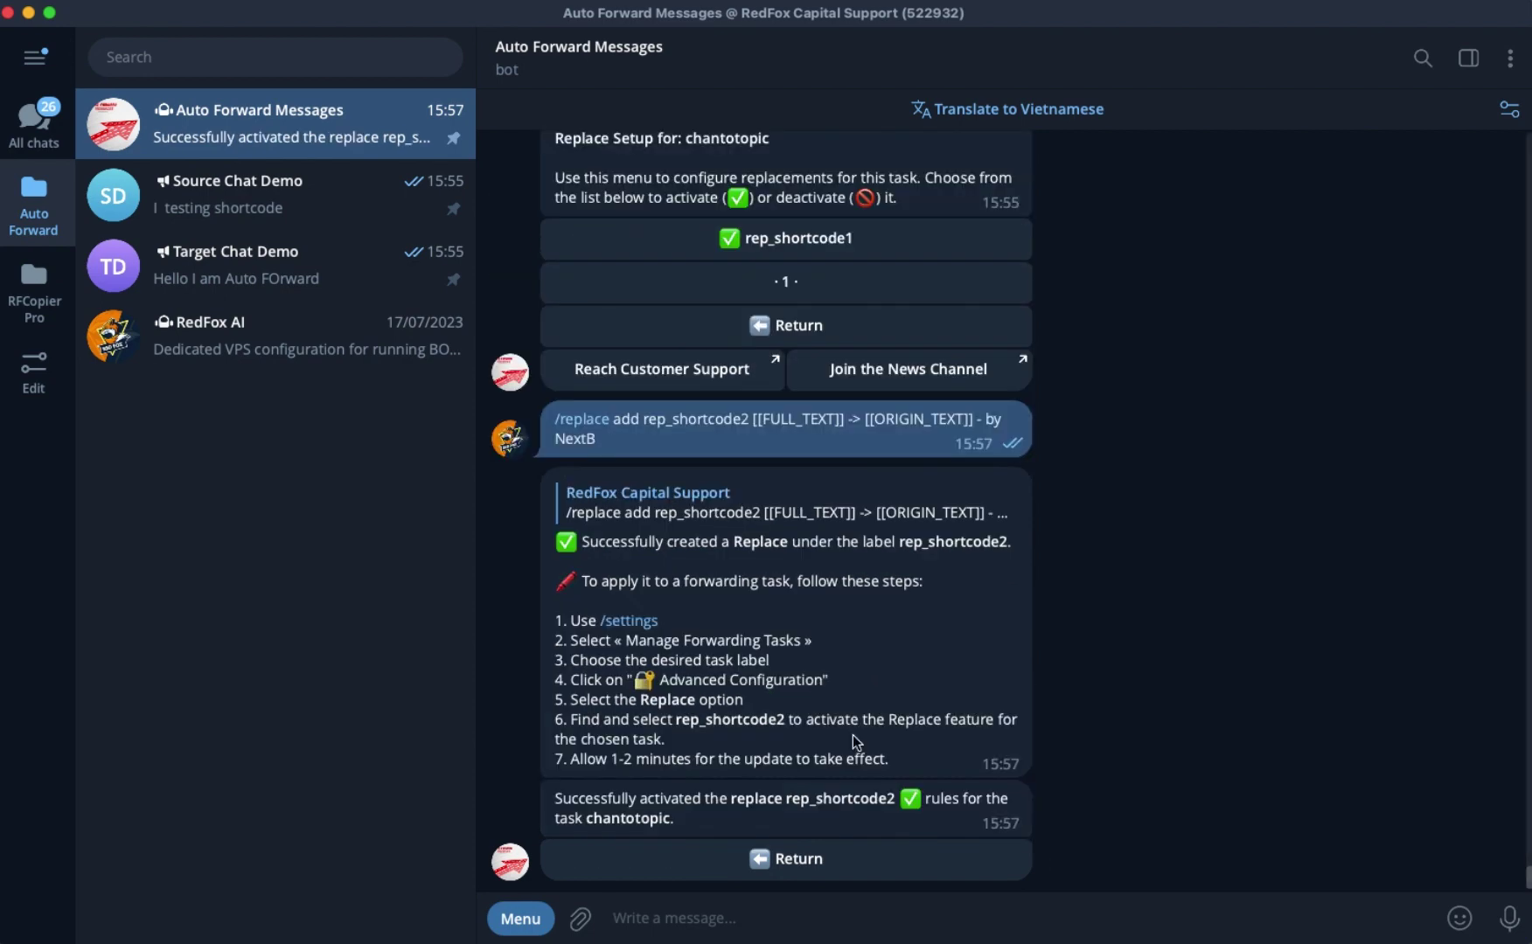
left_click(807, 865)
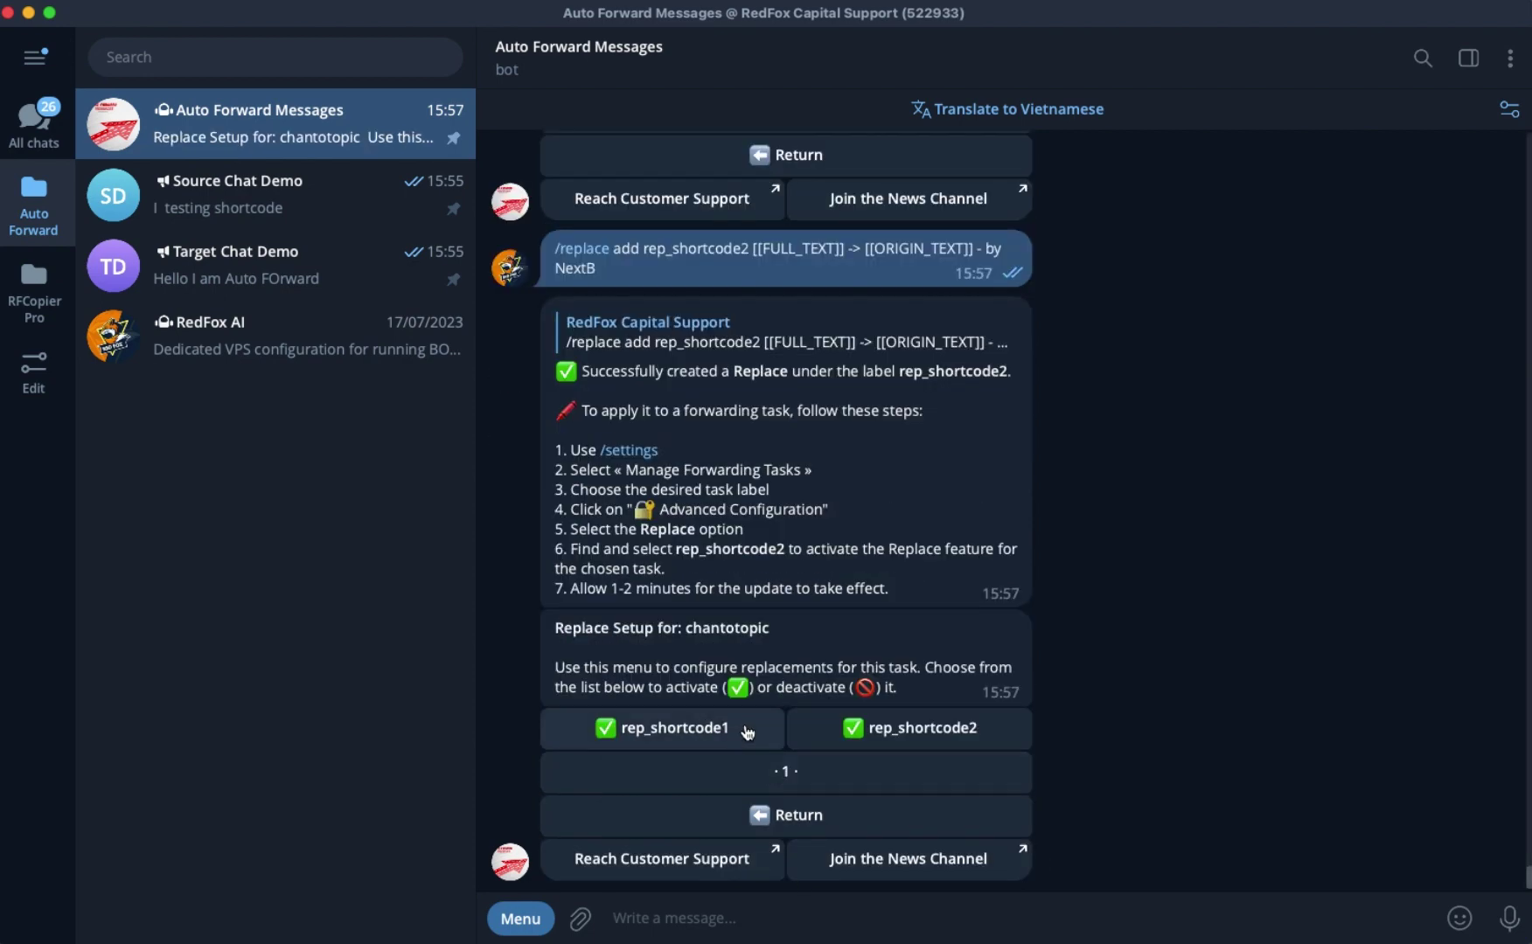
left_click(742, 743)
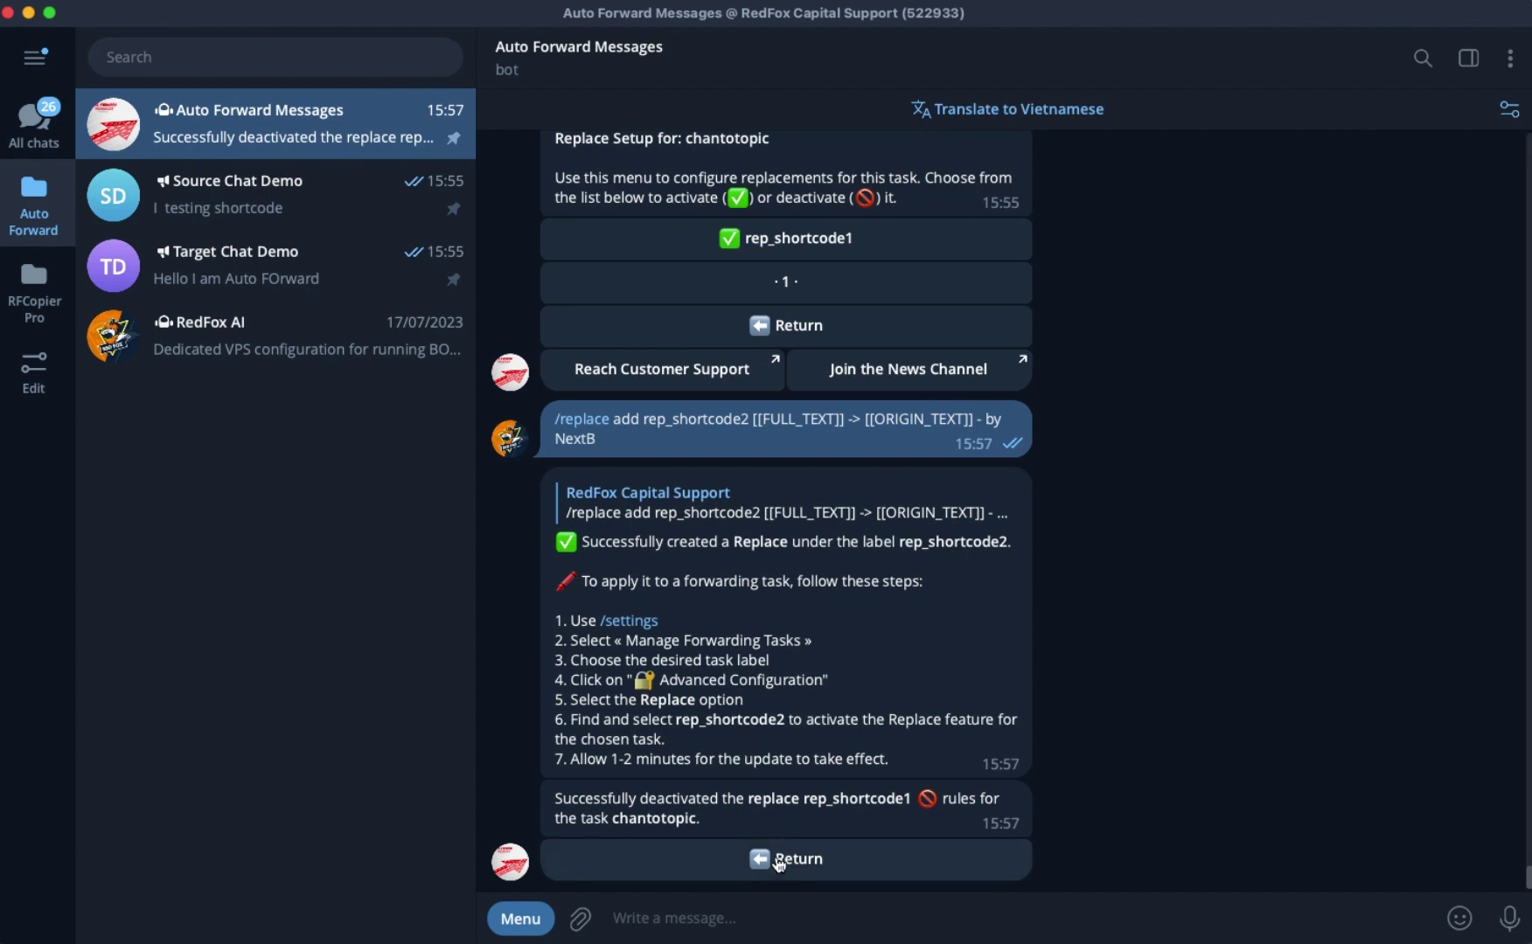
left_click(780, 863)
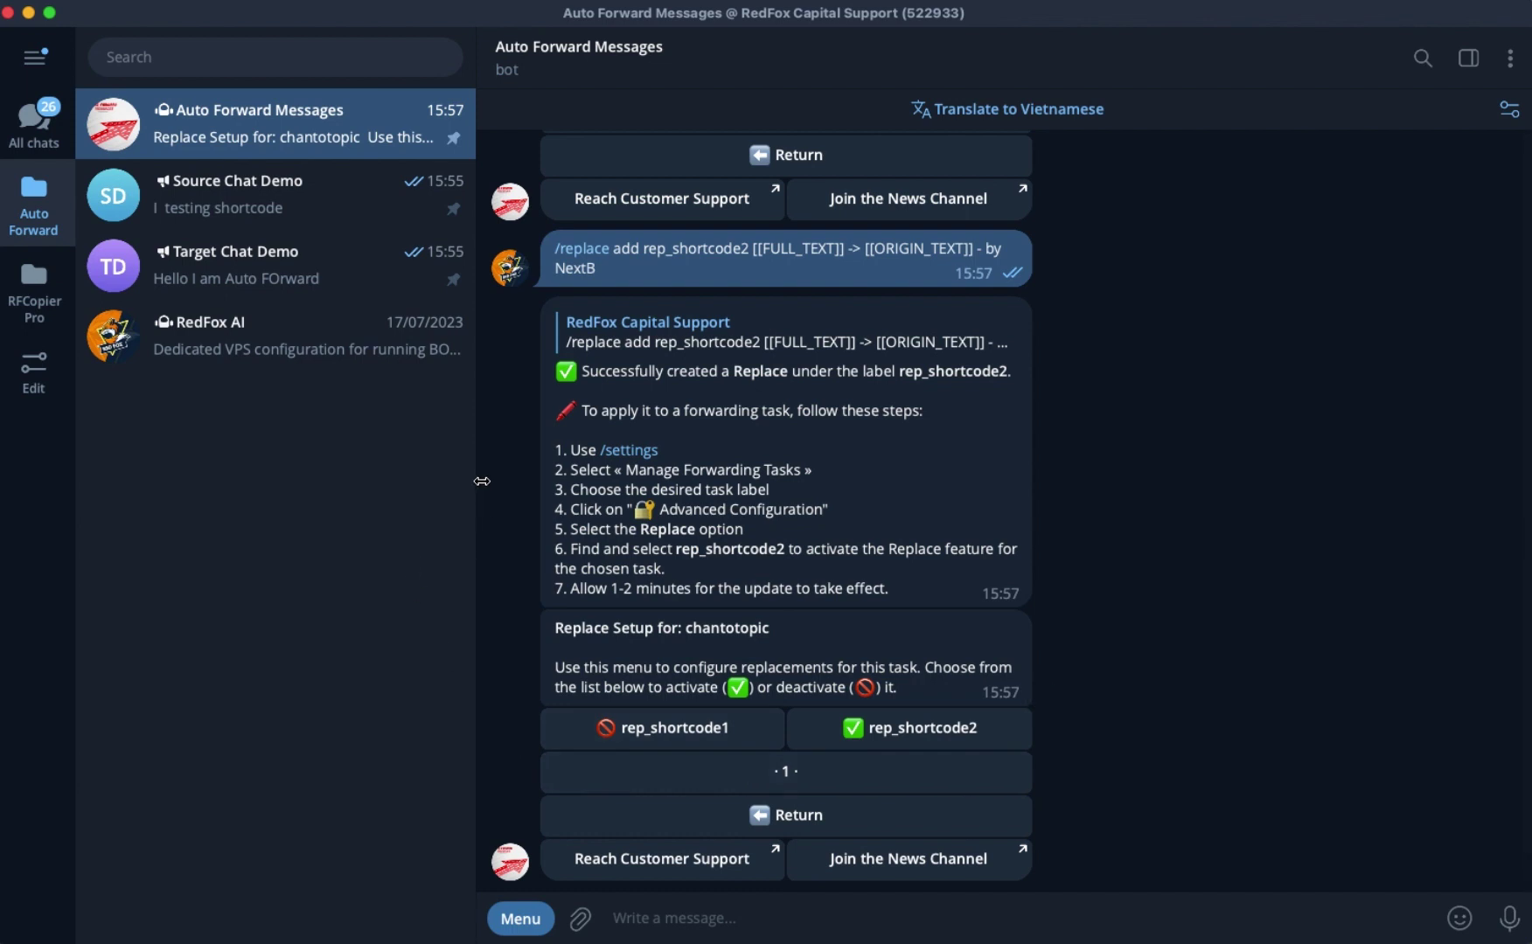
Step: Re-post 'Hello' and 'How are you?' in Source Chat Demo and confirm Target shows them with ' - by NextB'
left_click(371, 210)
type("Hello")
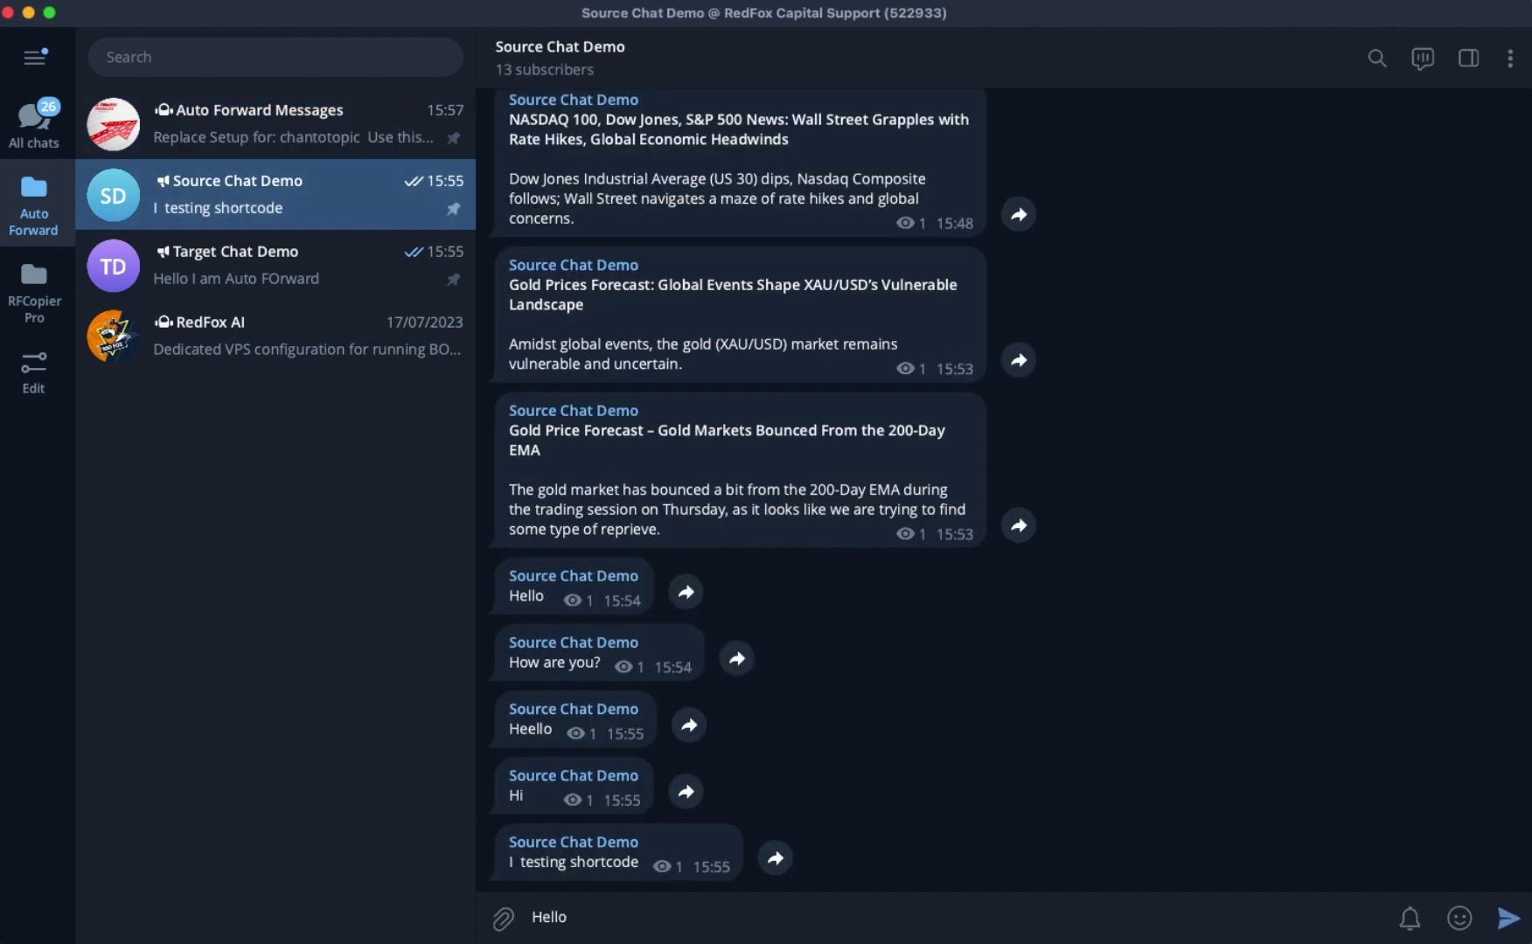
key("Return")
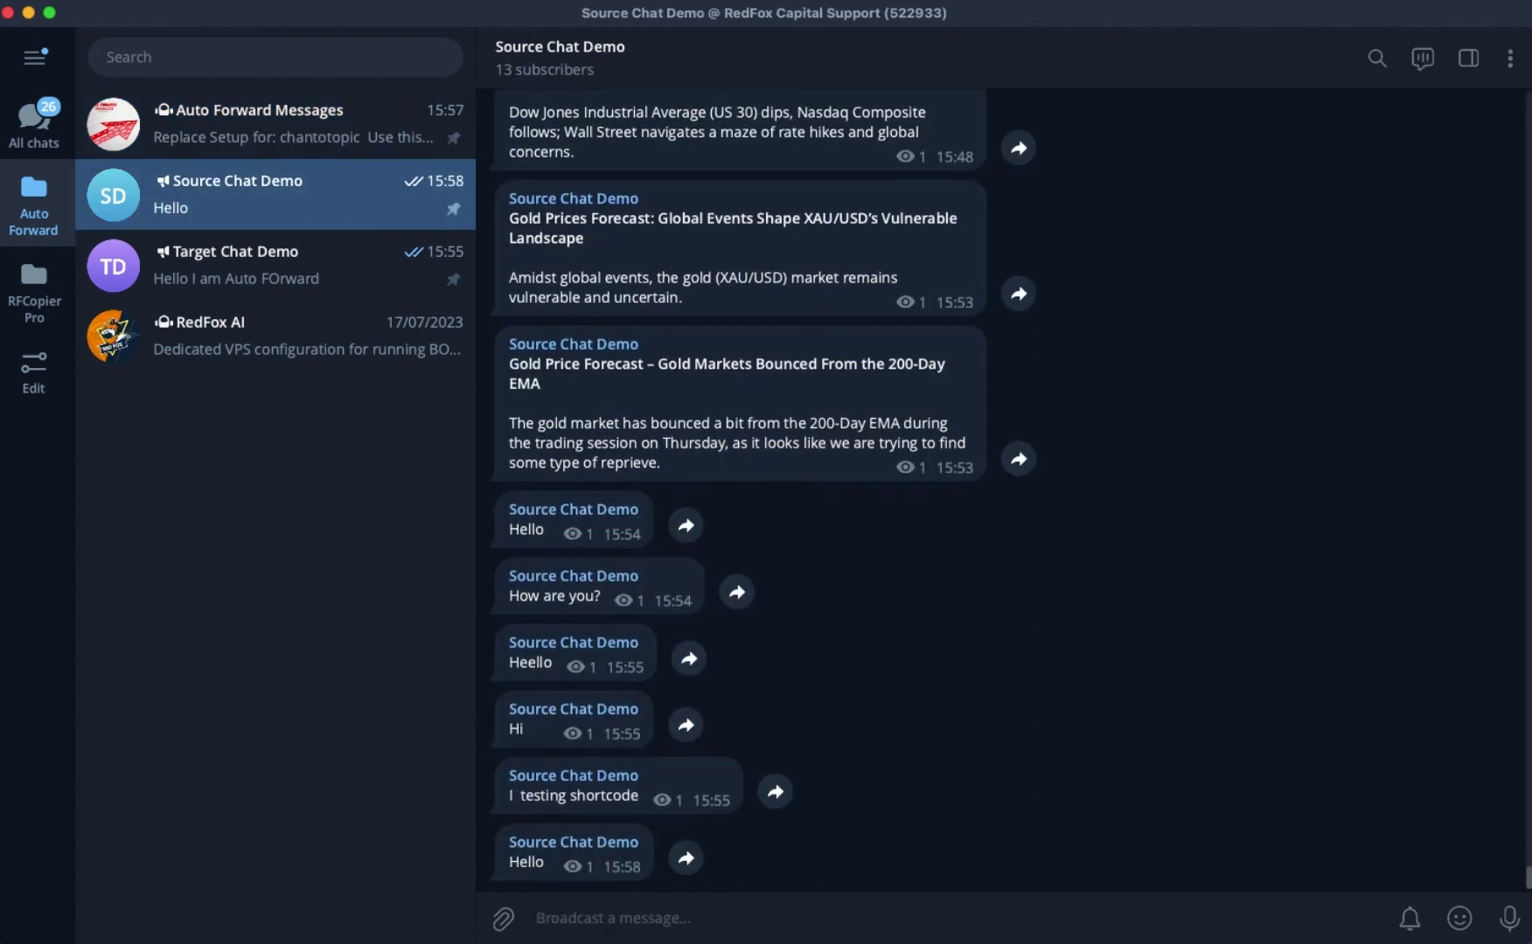
type("How are you?")
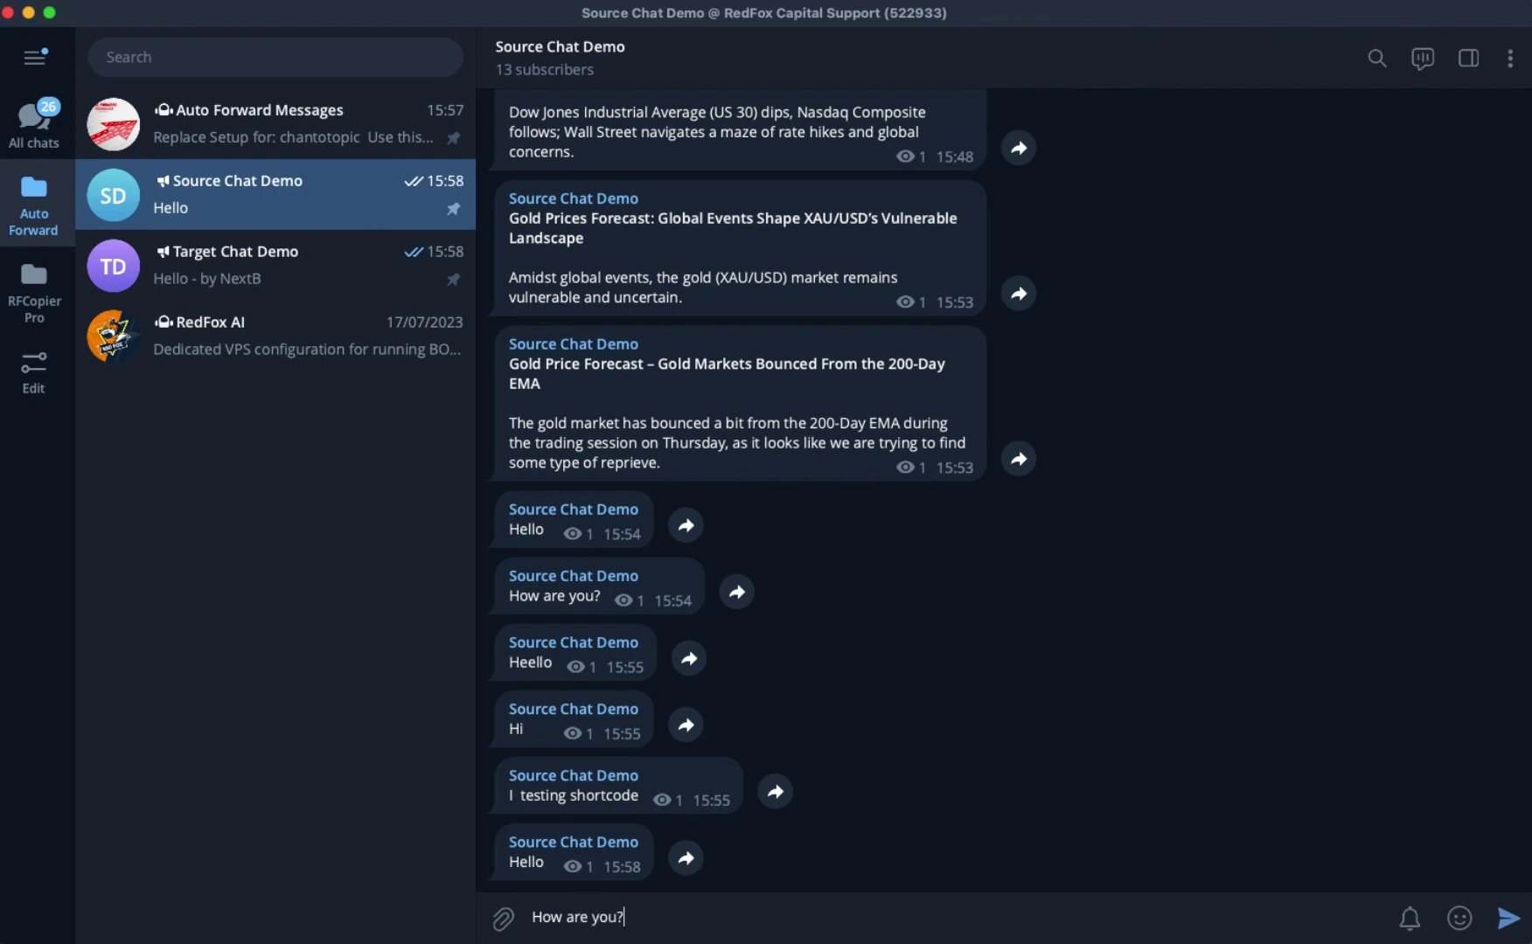
key("Return")
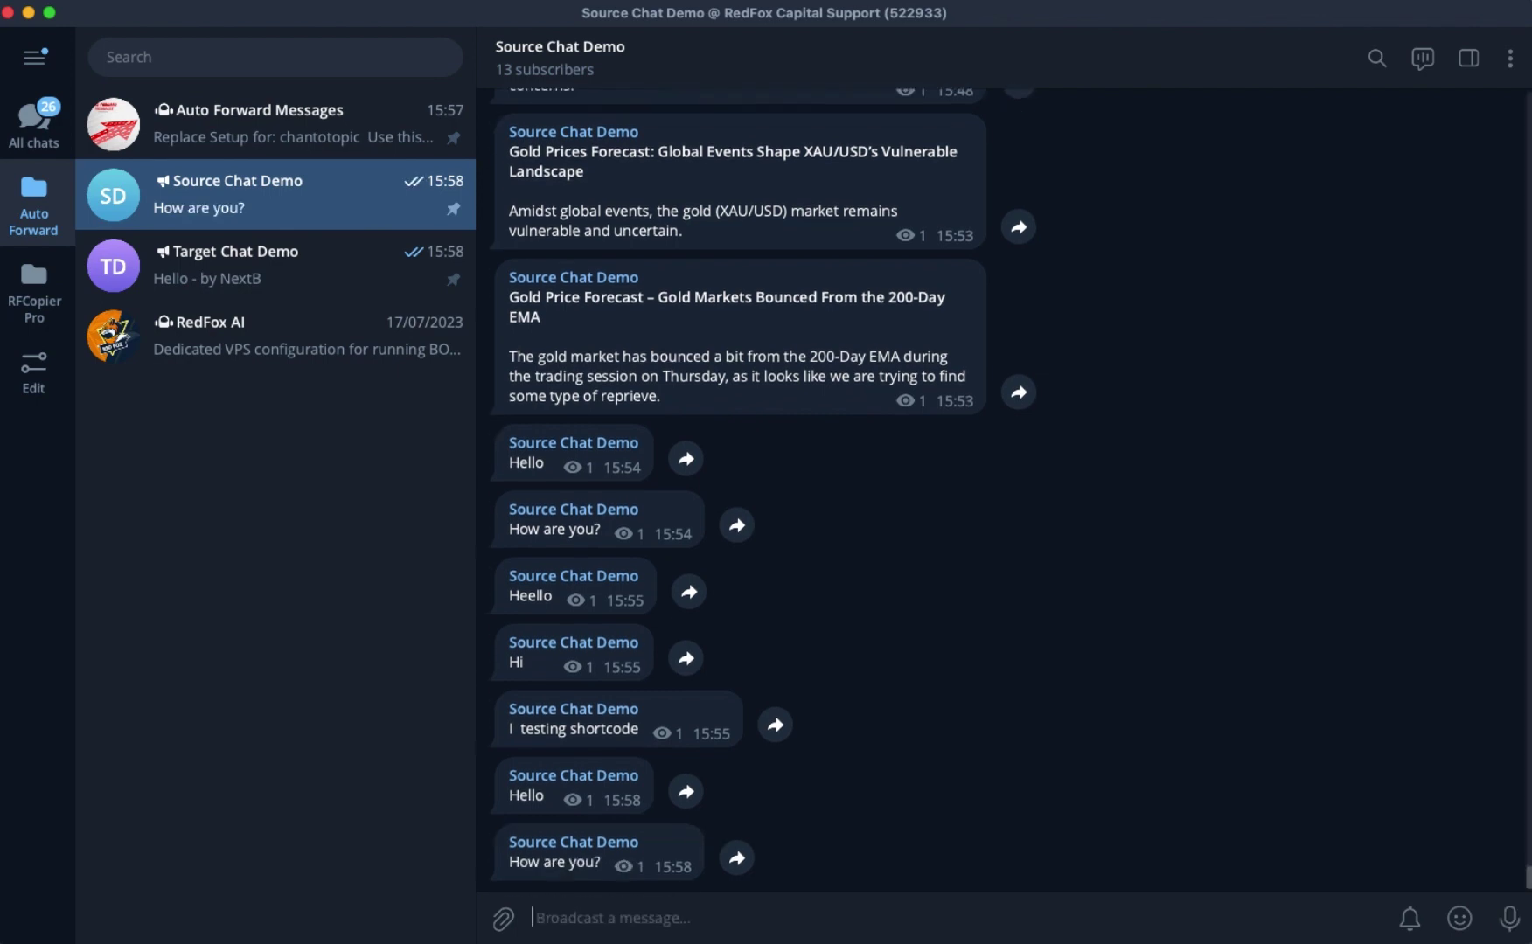
left_click(371, 302)
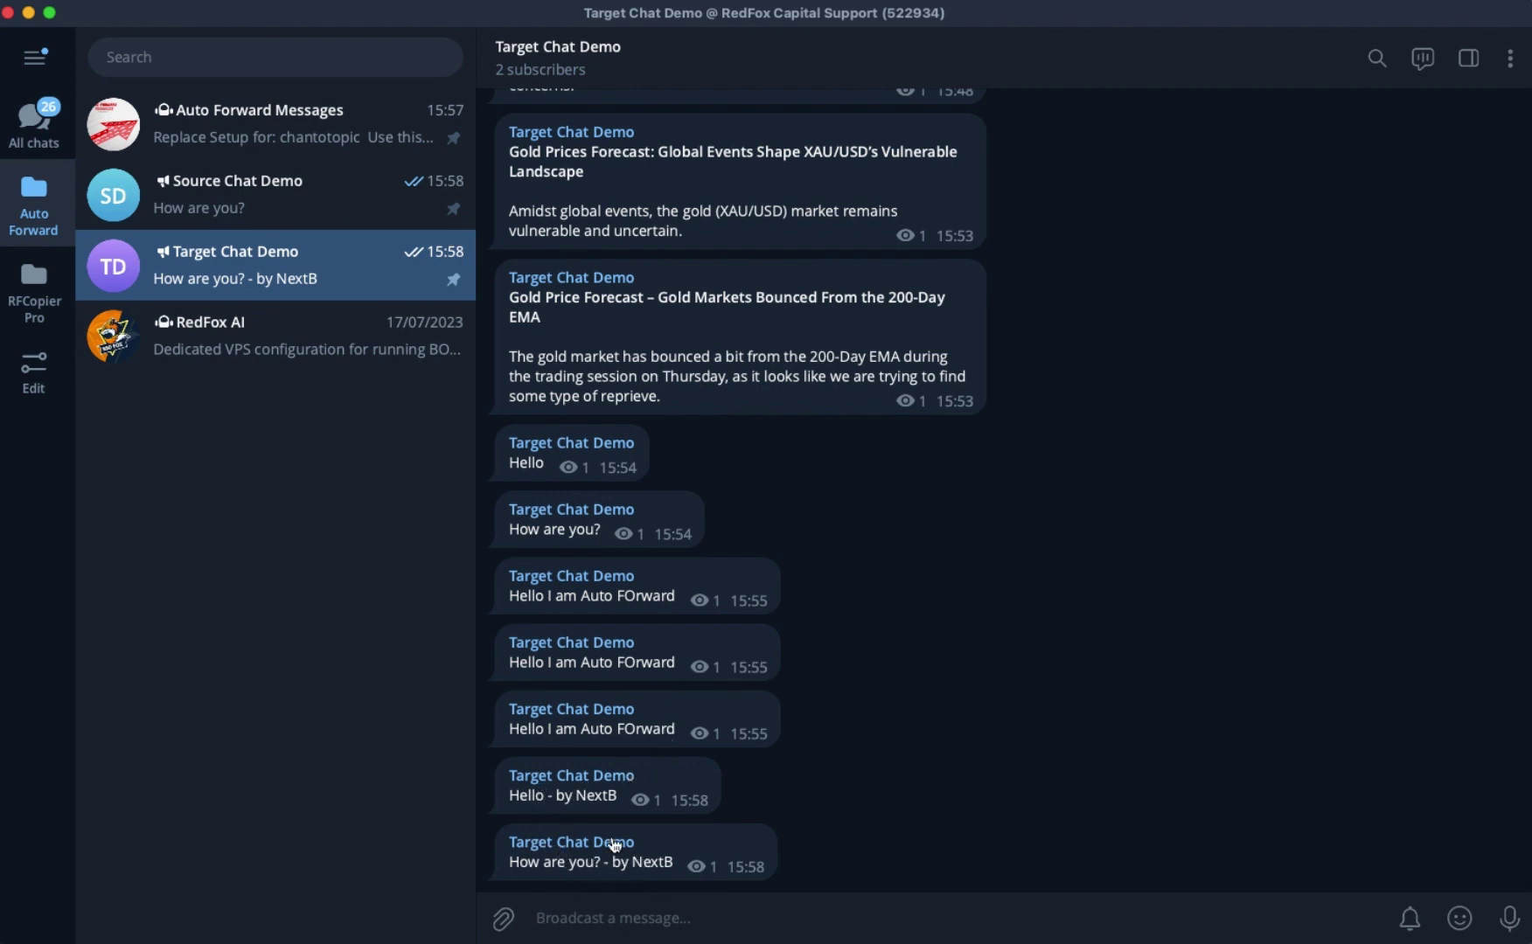
left_click(298, 188)
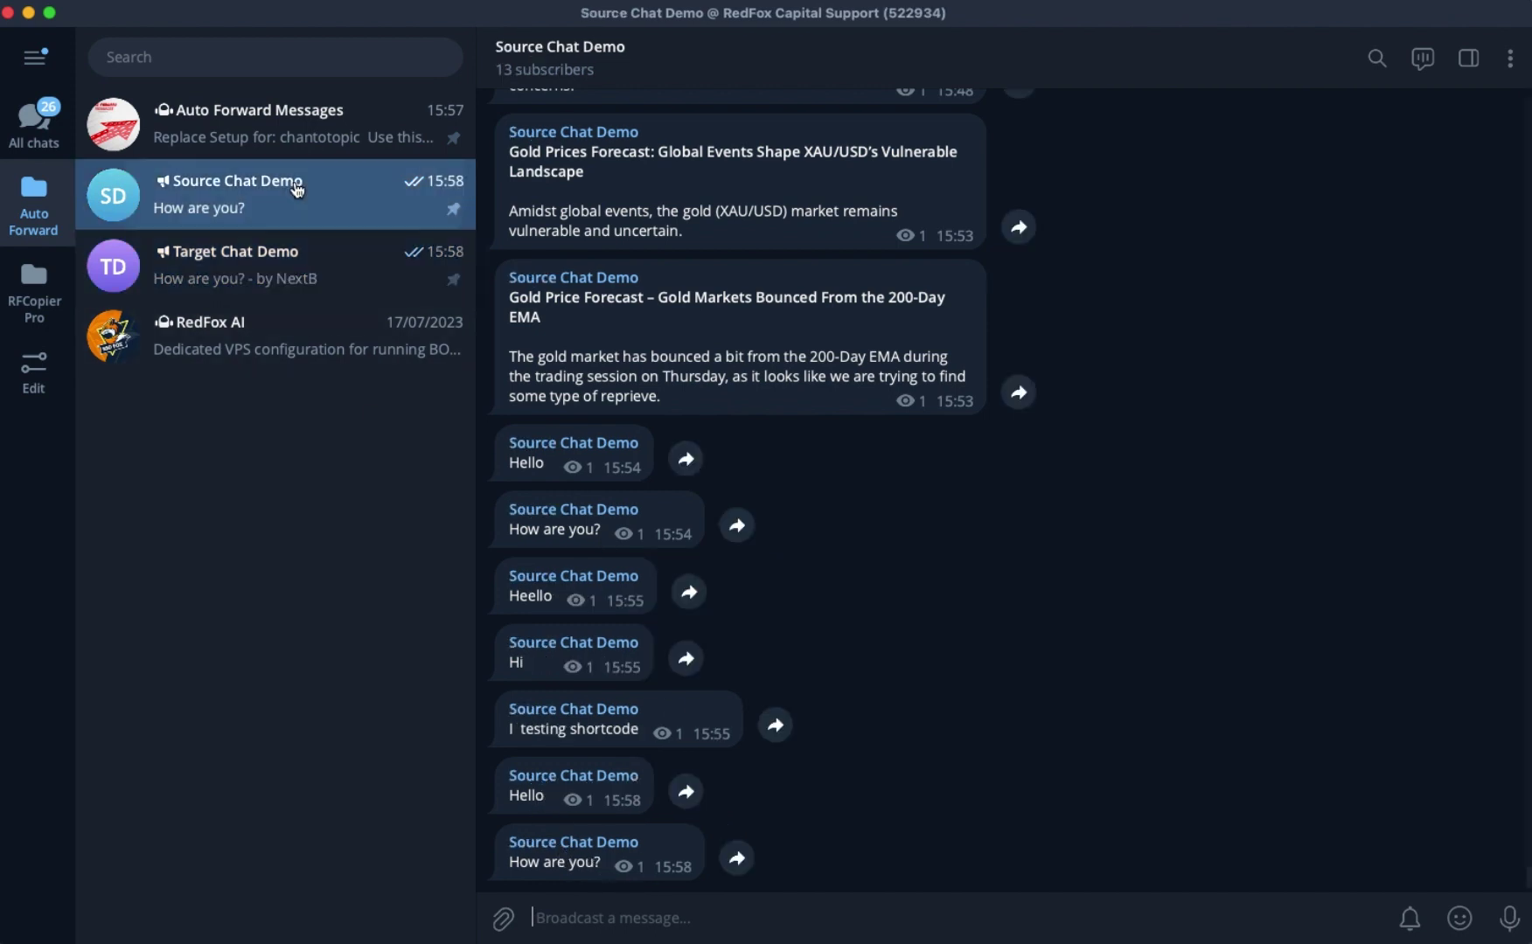
Step: Open the bot chat, look up [[ORIGIN_NAME_URL]] in the Chrome Replace docs, and return to Telegram
left_click(324, 125)
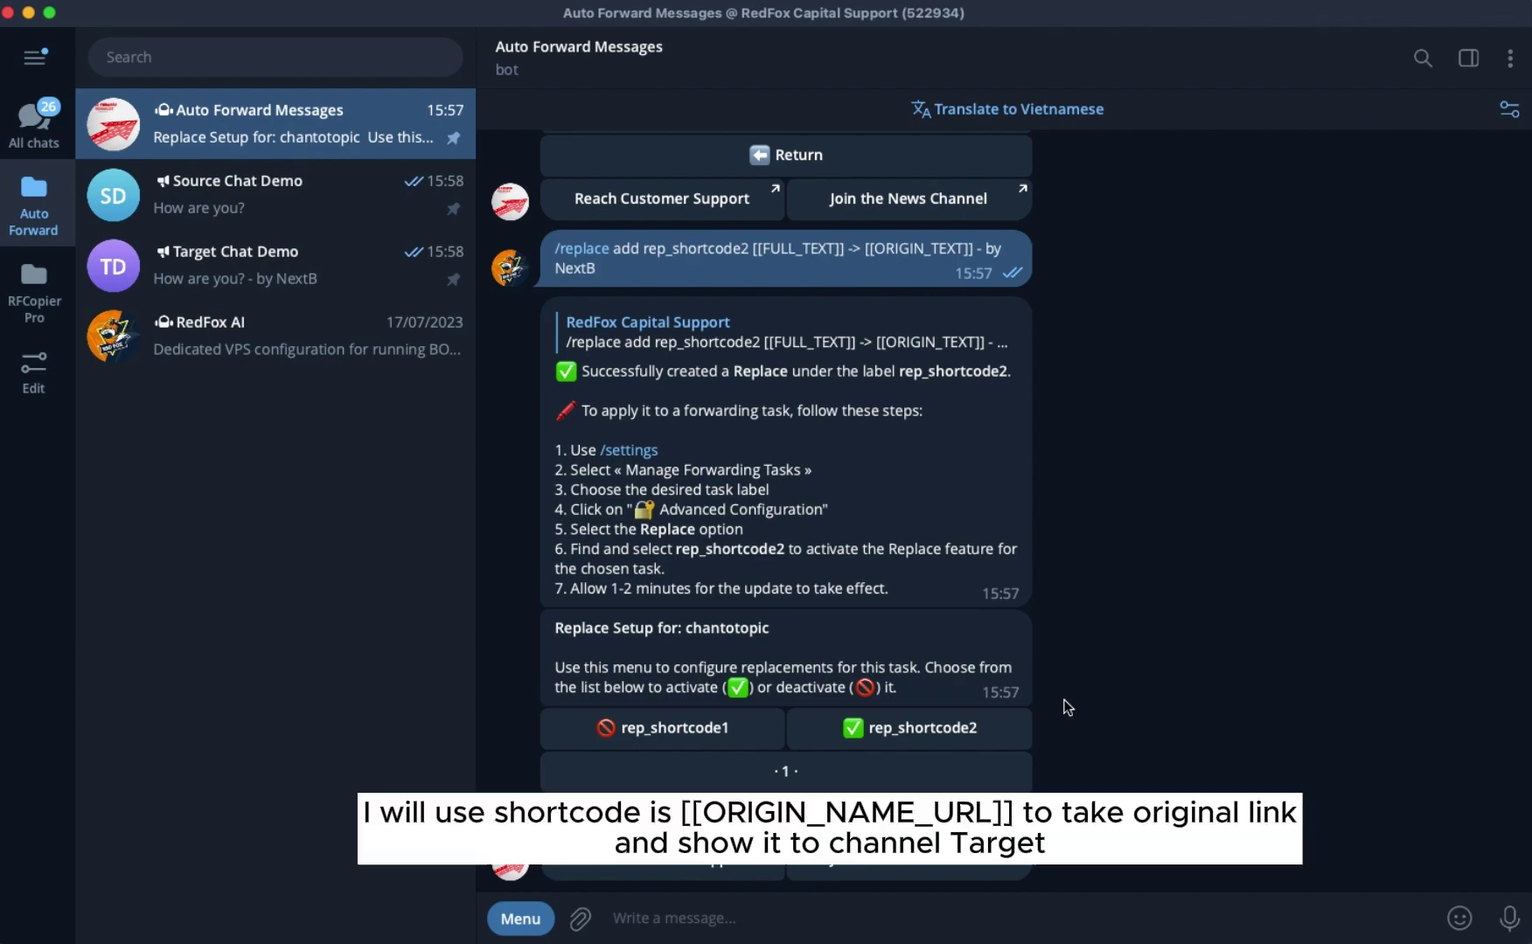
key("super+Tab")
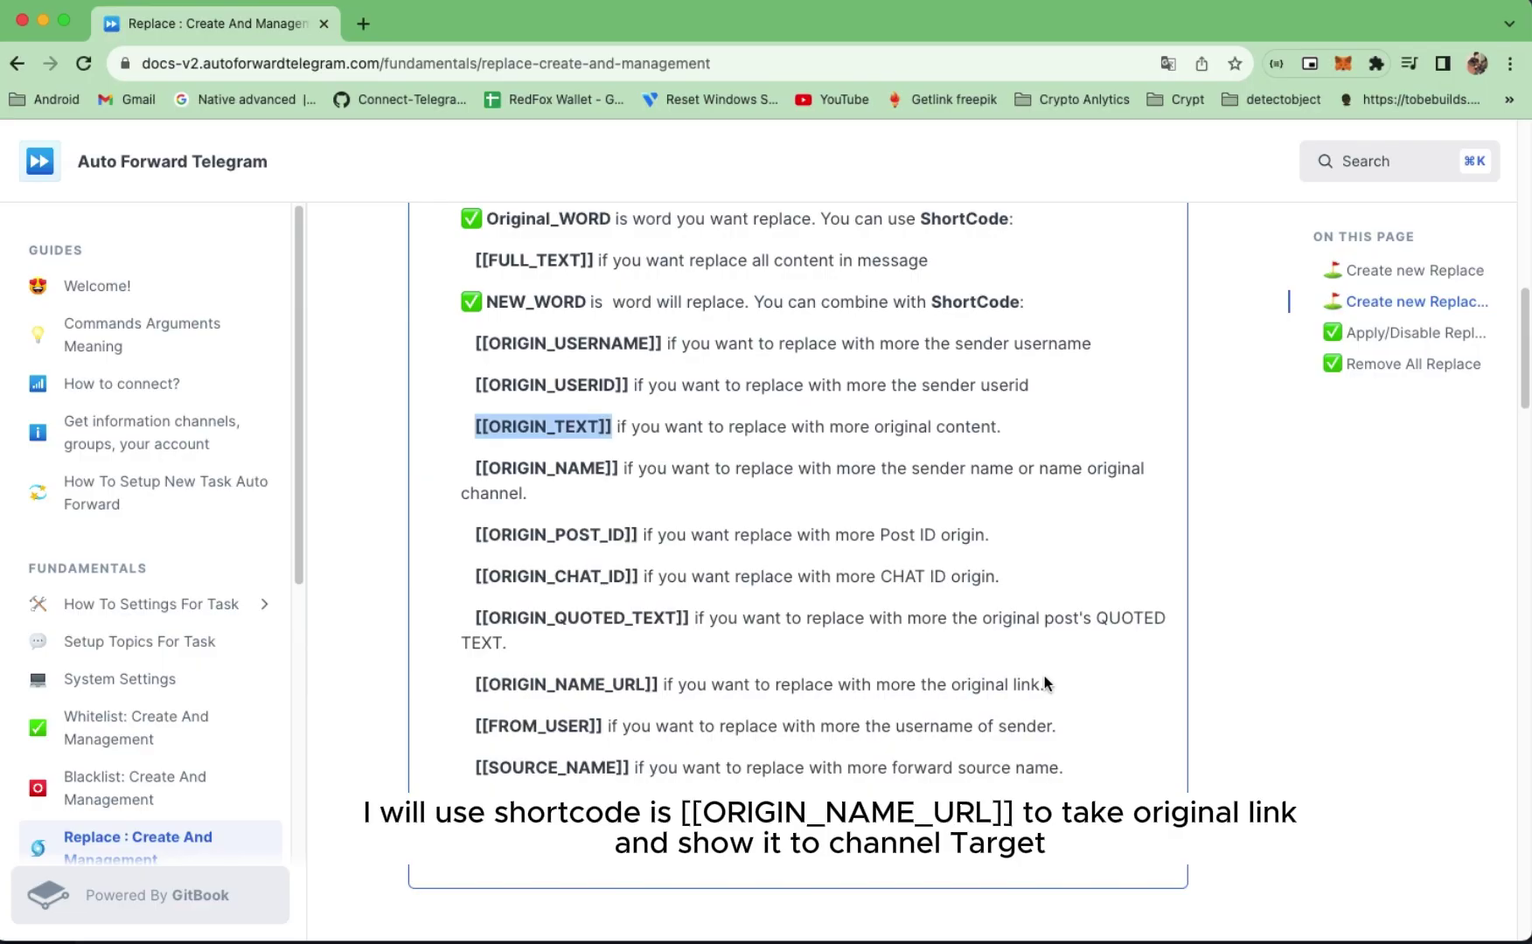
left_click_drag(468, 468, 626, 470)
left_click(533, 569)
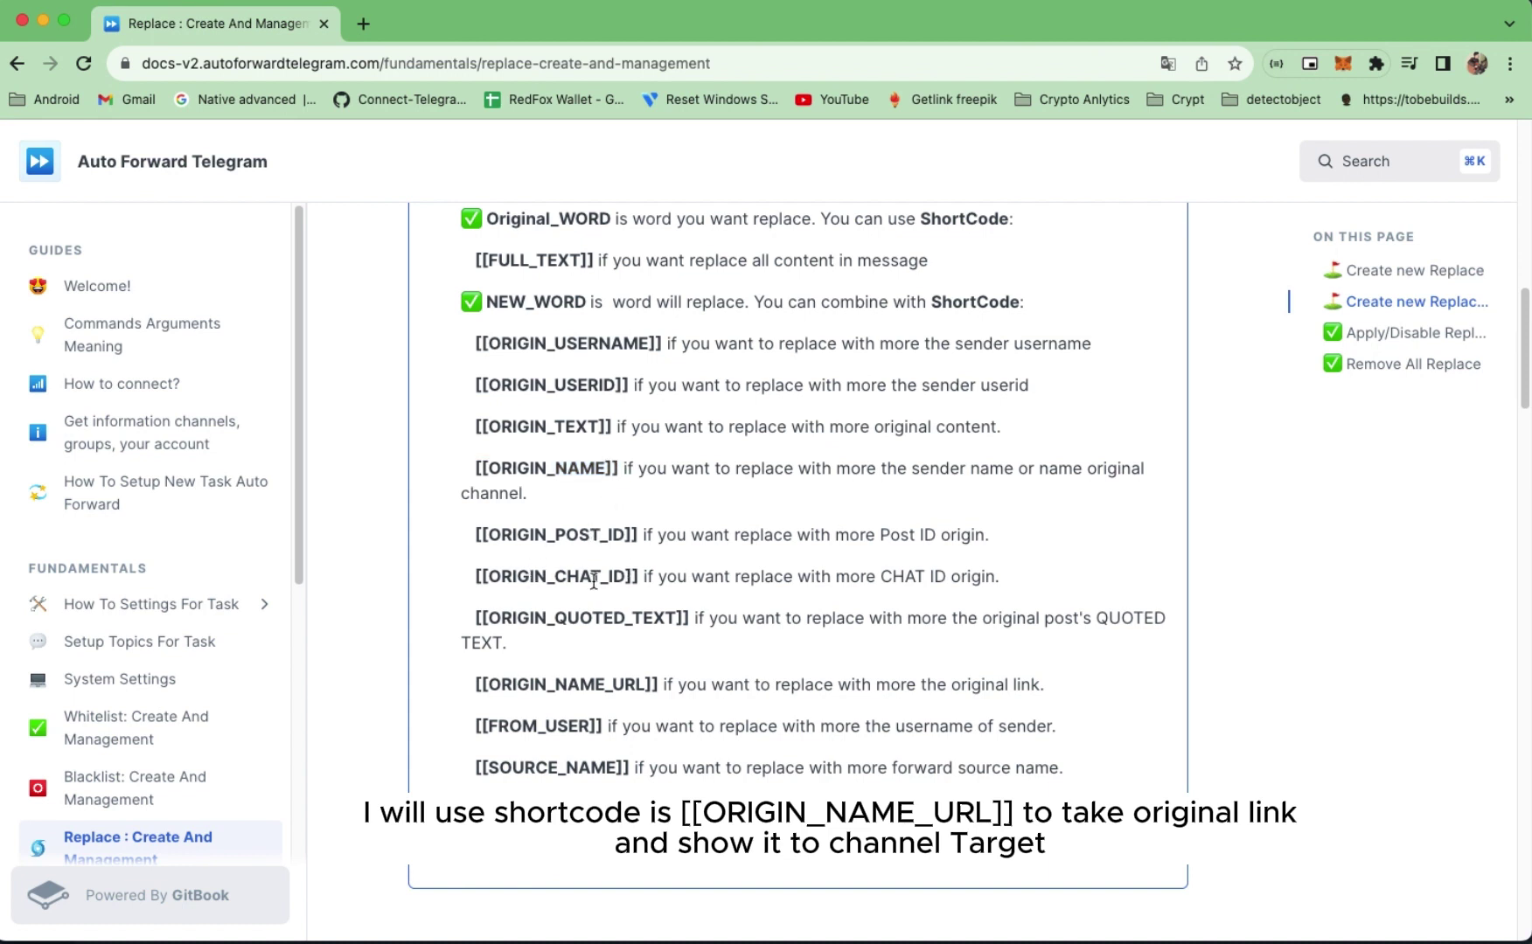
scroll(539, 634, "down", 1)
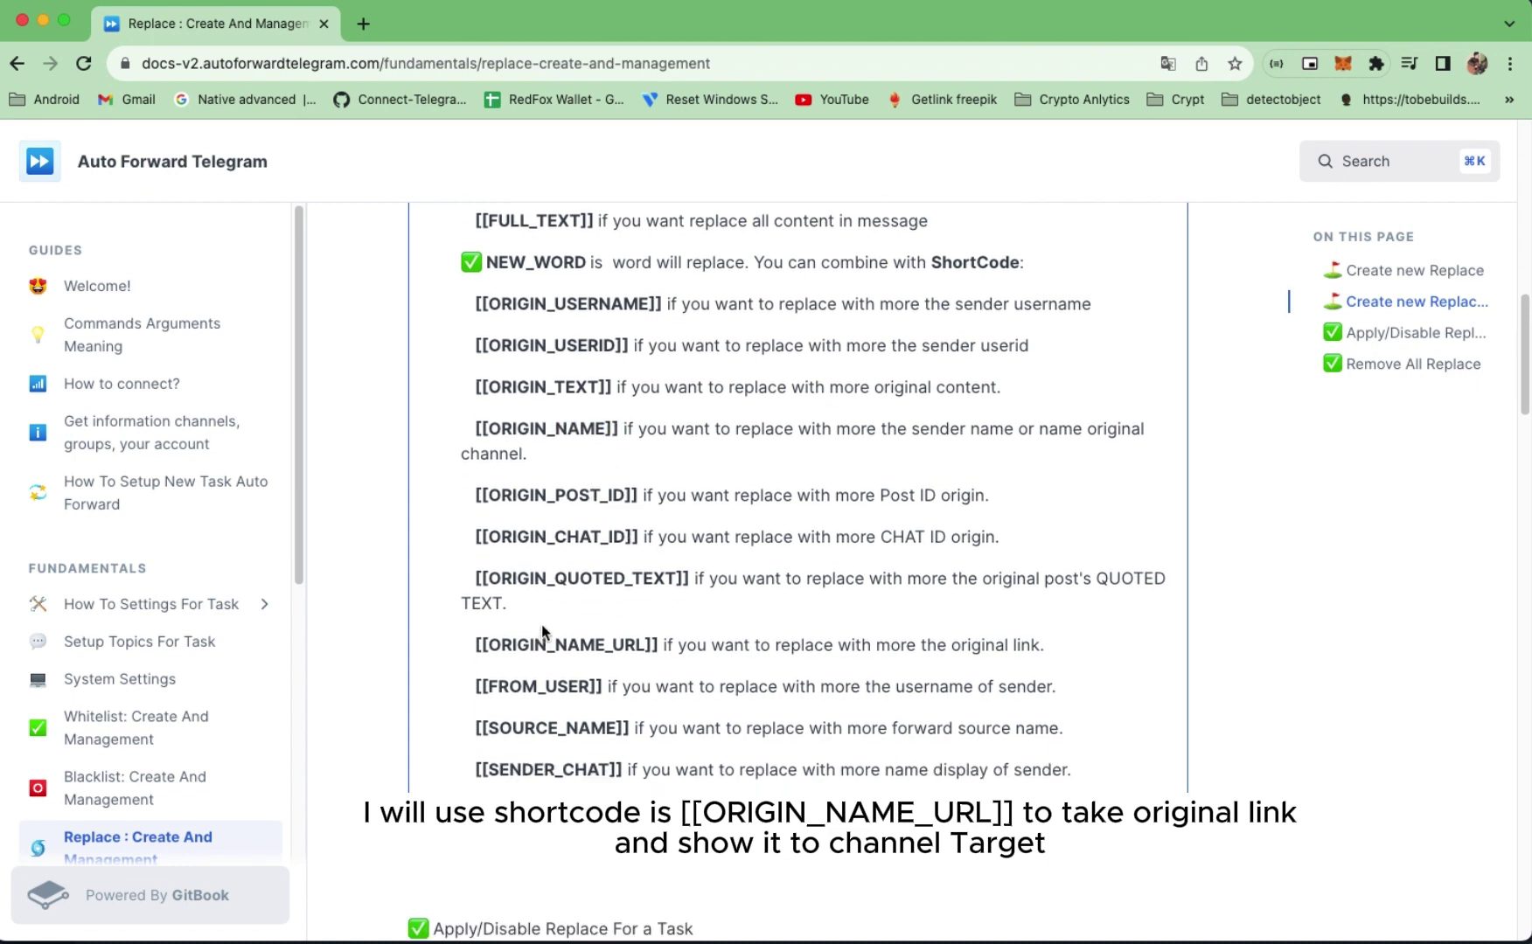
scroll(539, 621, "up", 1)
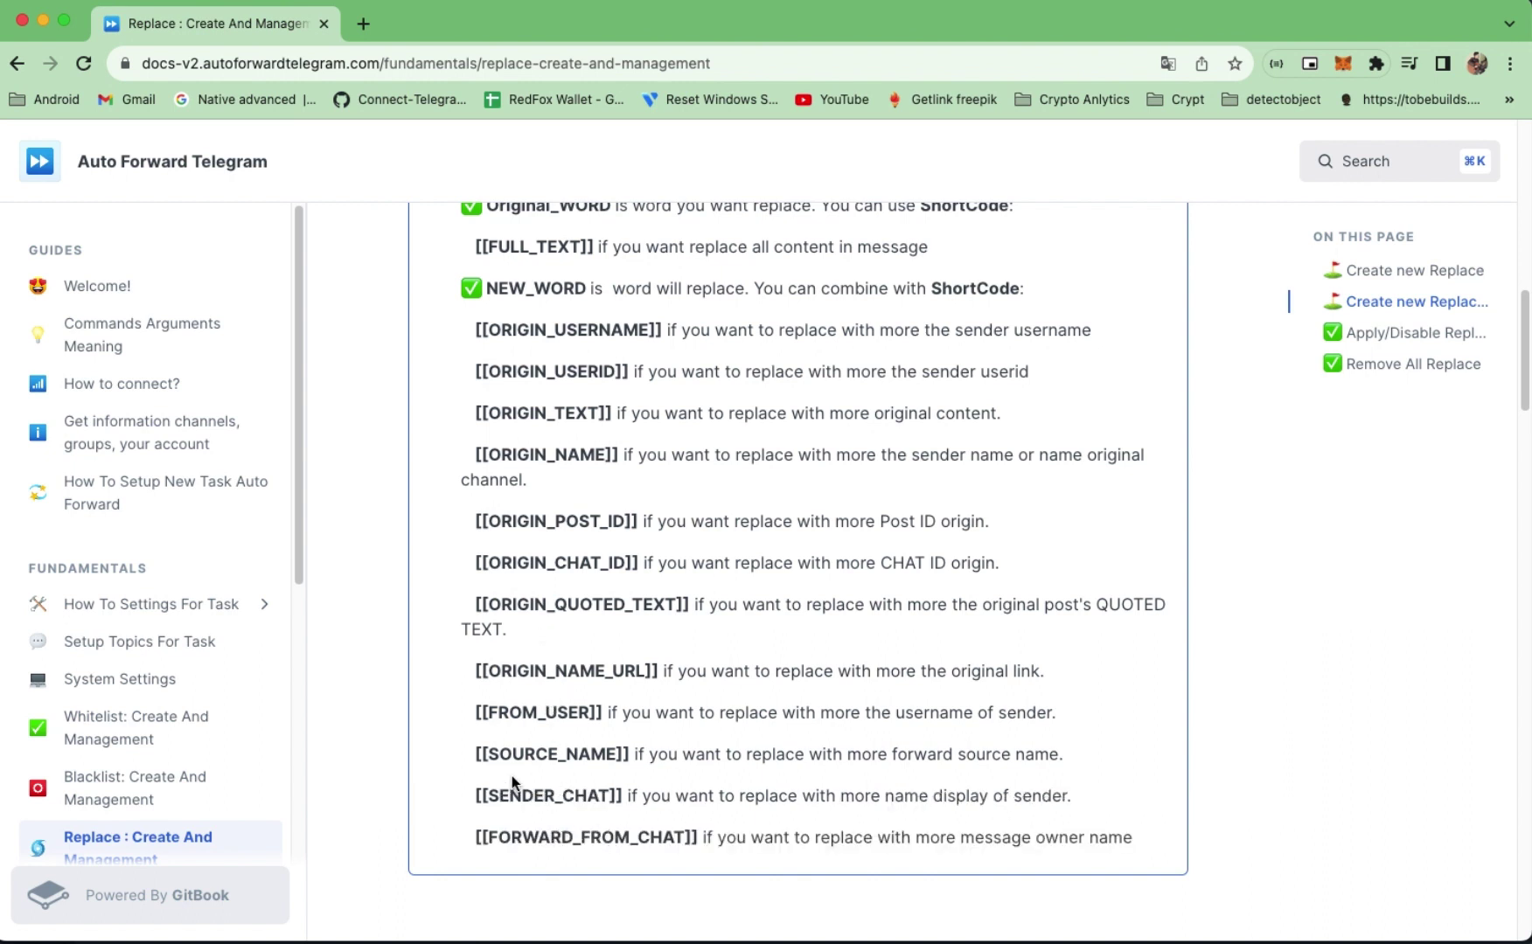
scroll(473, 778, "down", 1)
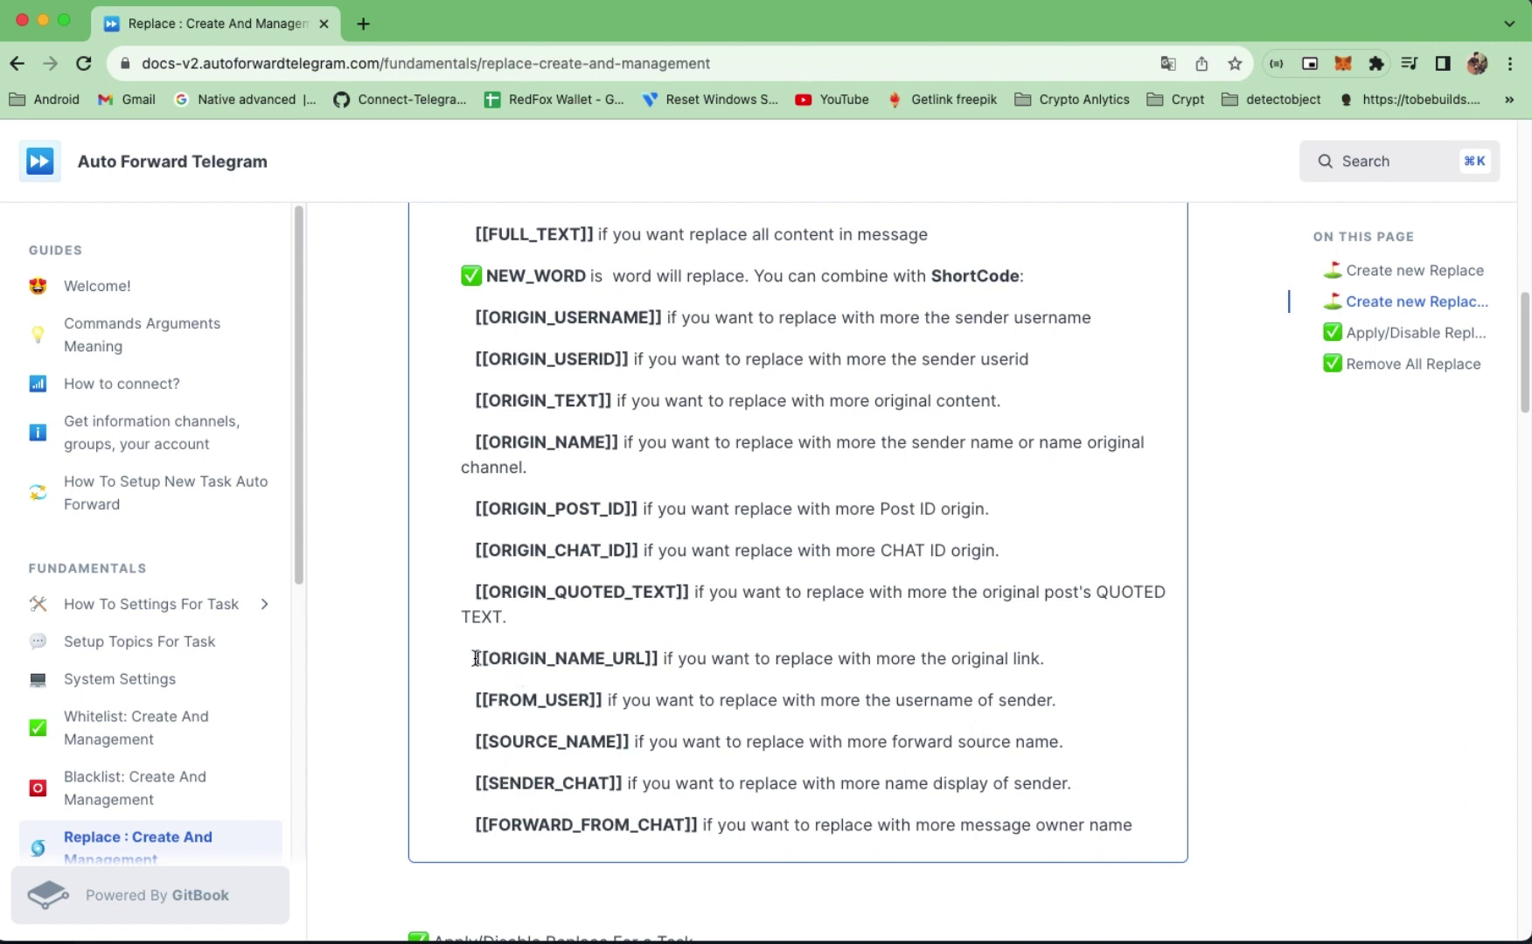
left_click_drag(475, 659, 659, 658)
key("ctrl+c")
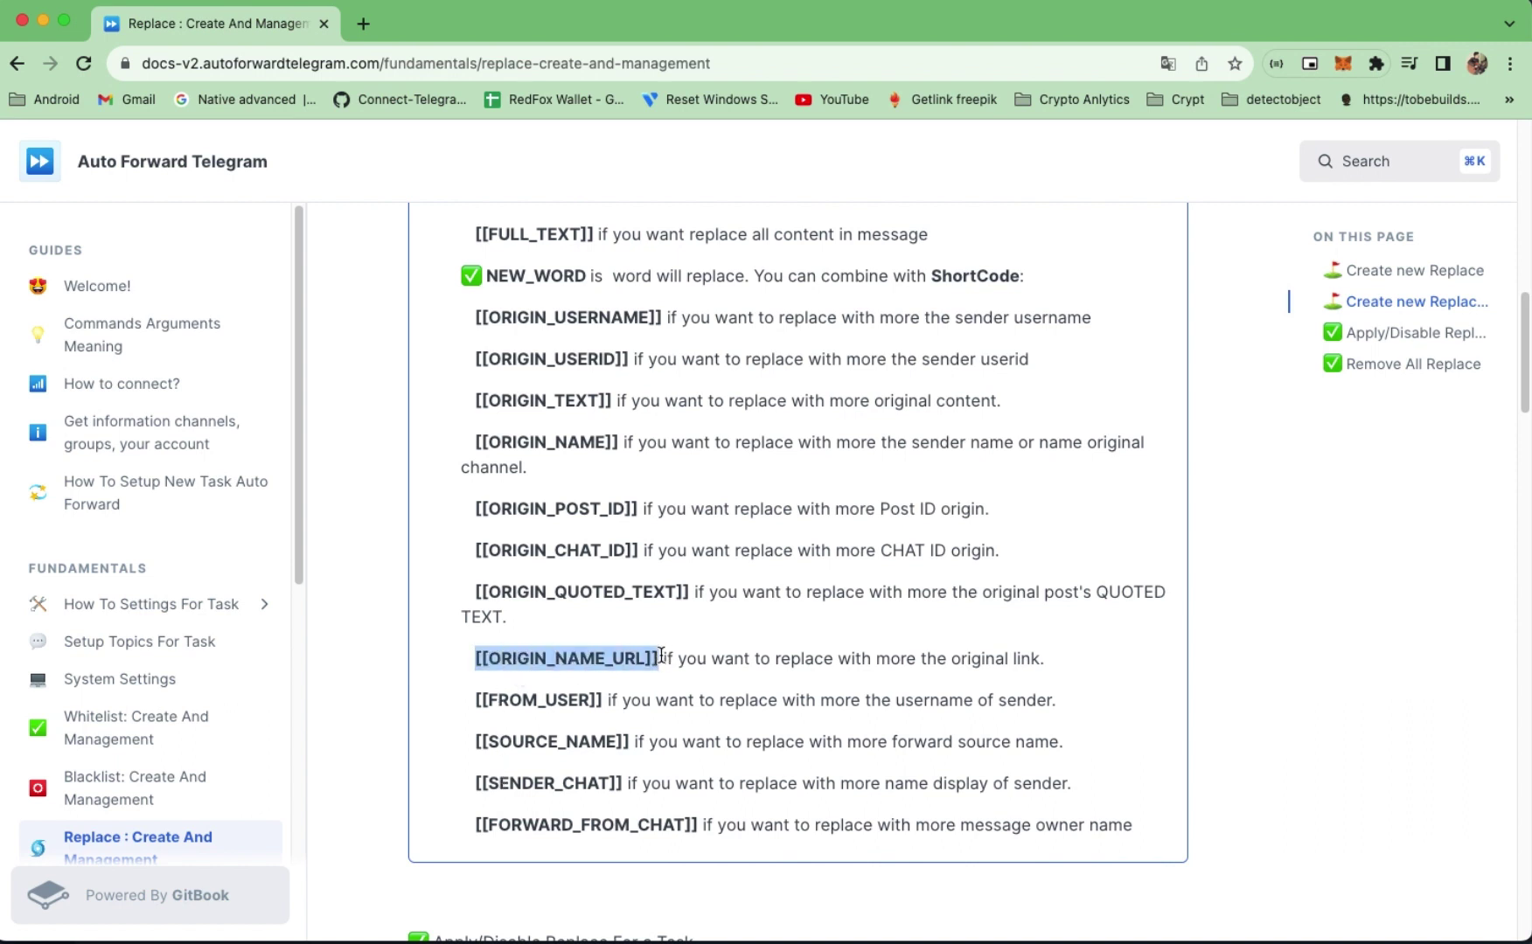
key("super+Tab")
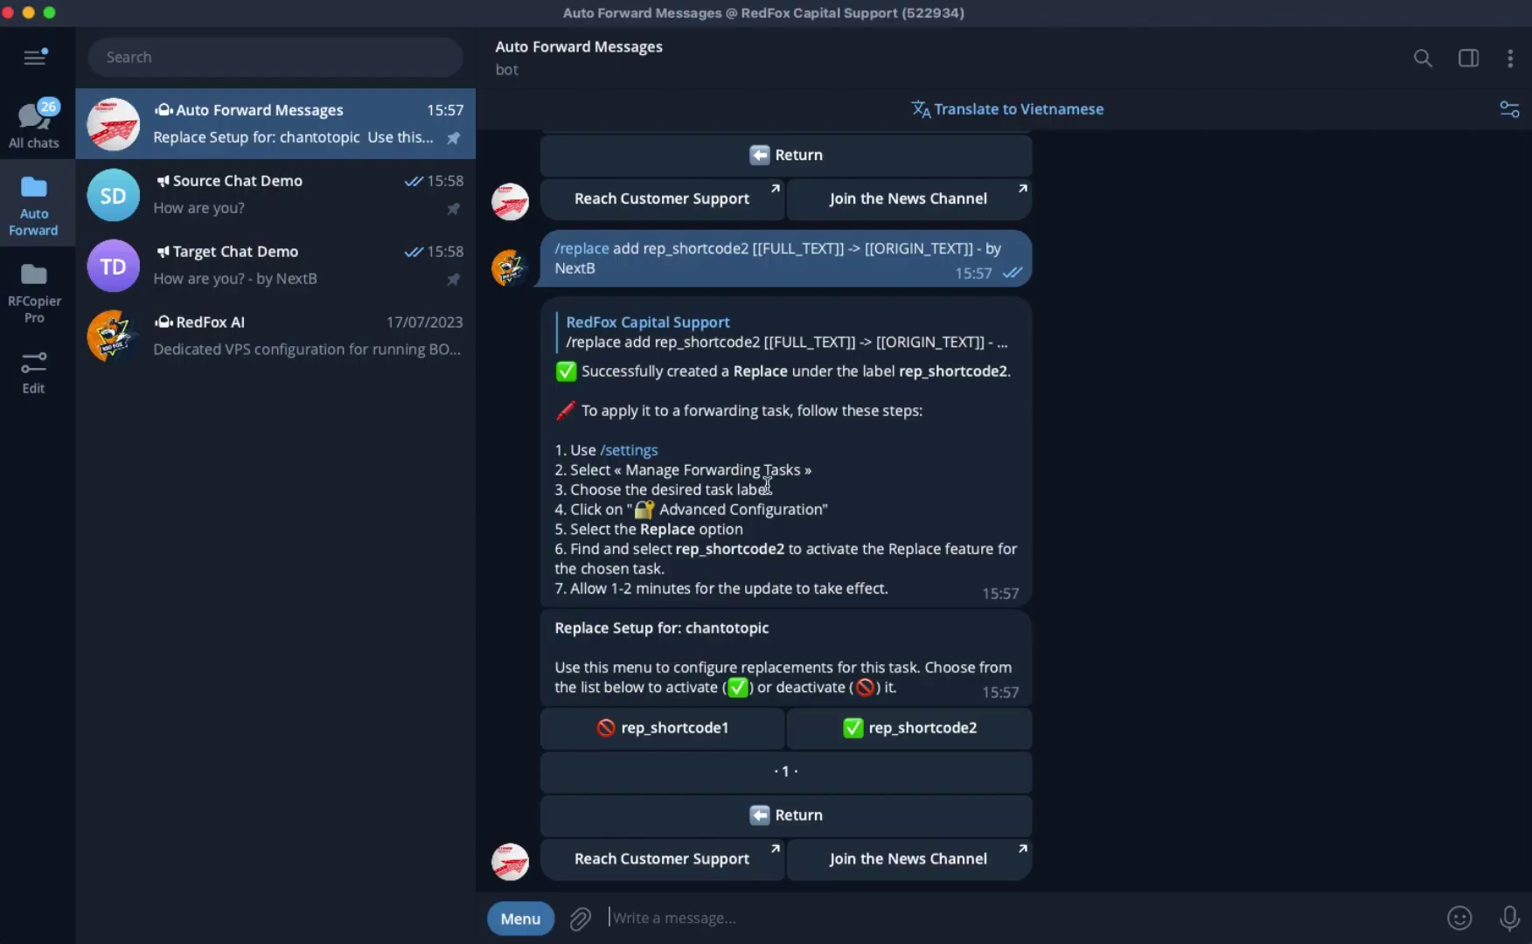
Step: Send /replace to the bot and open the rep_shortcode2 rule's details
double_click(806, 498)
type("/re")
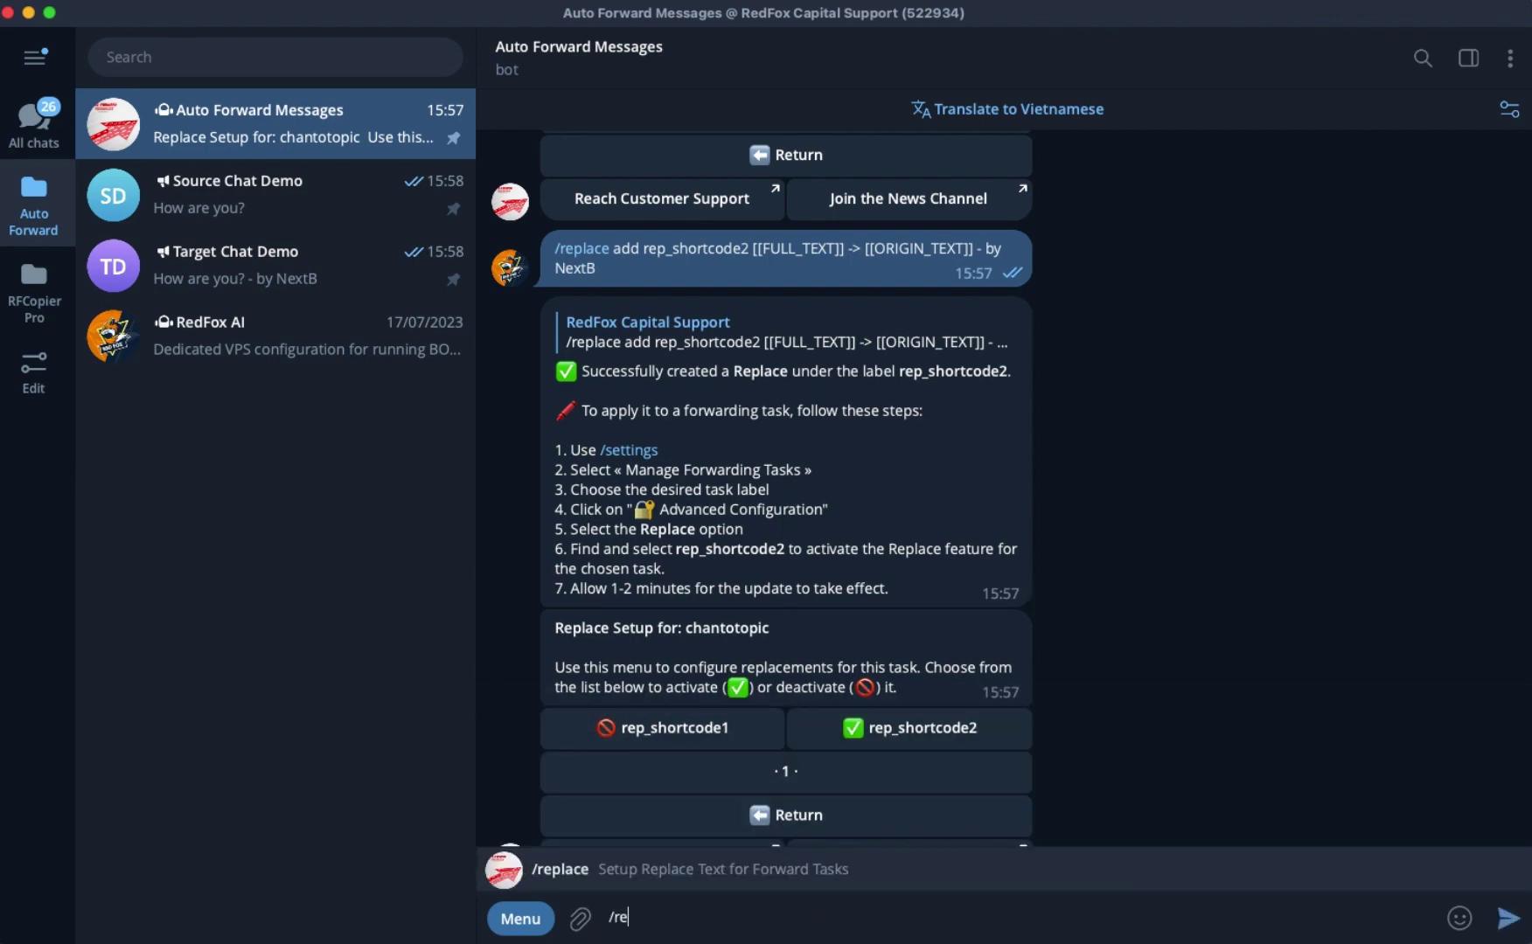
key("Return")
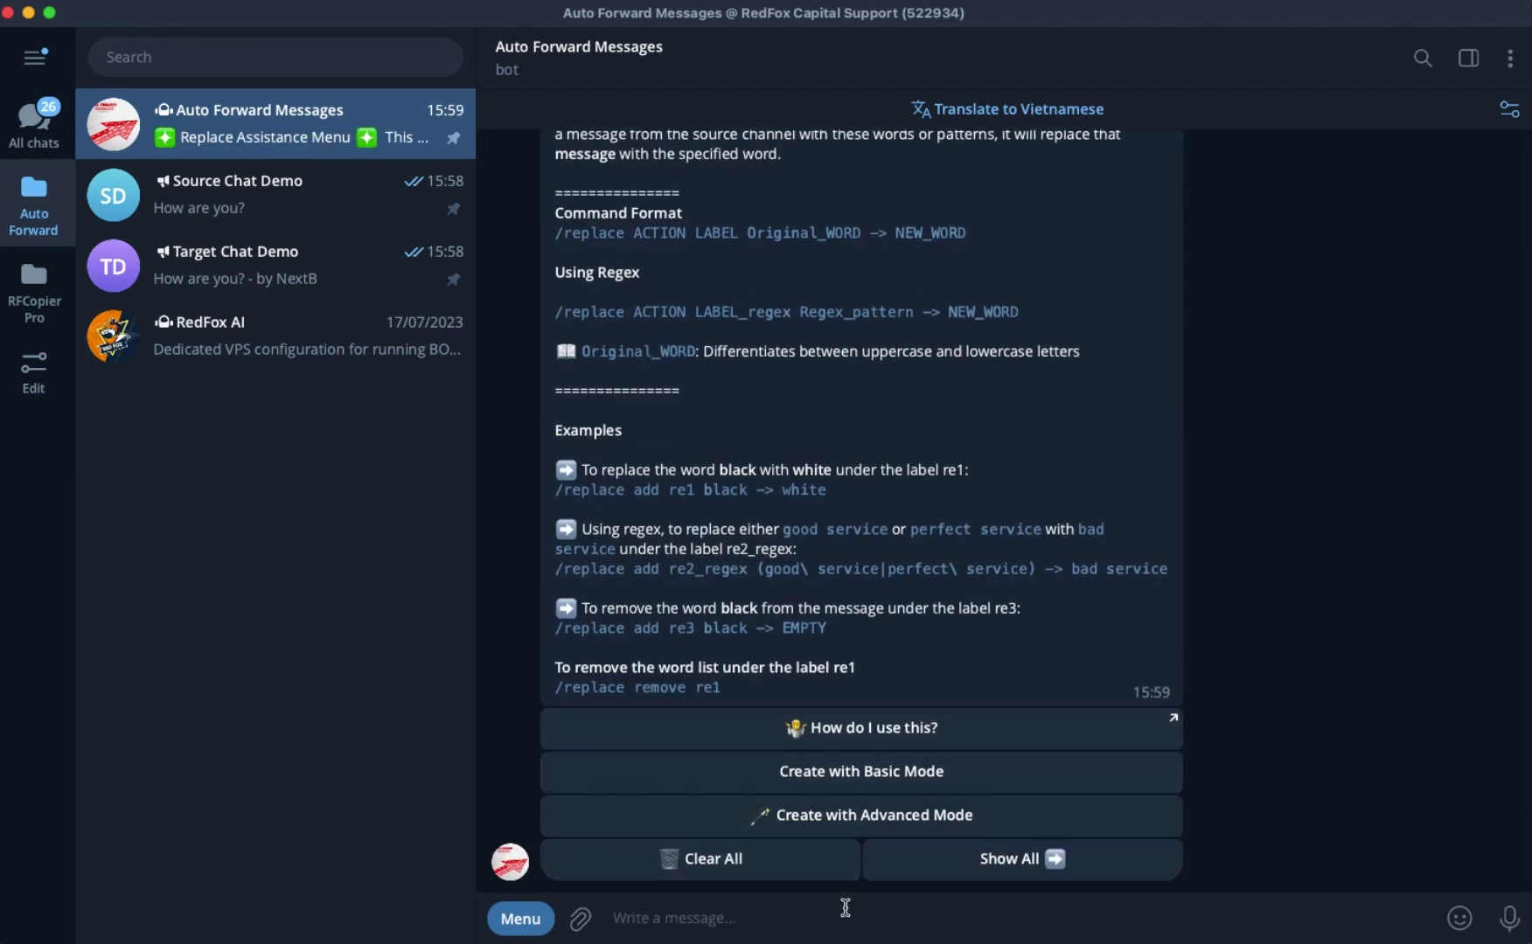
left_click(946, 875)
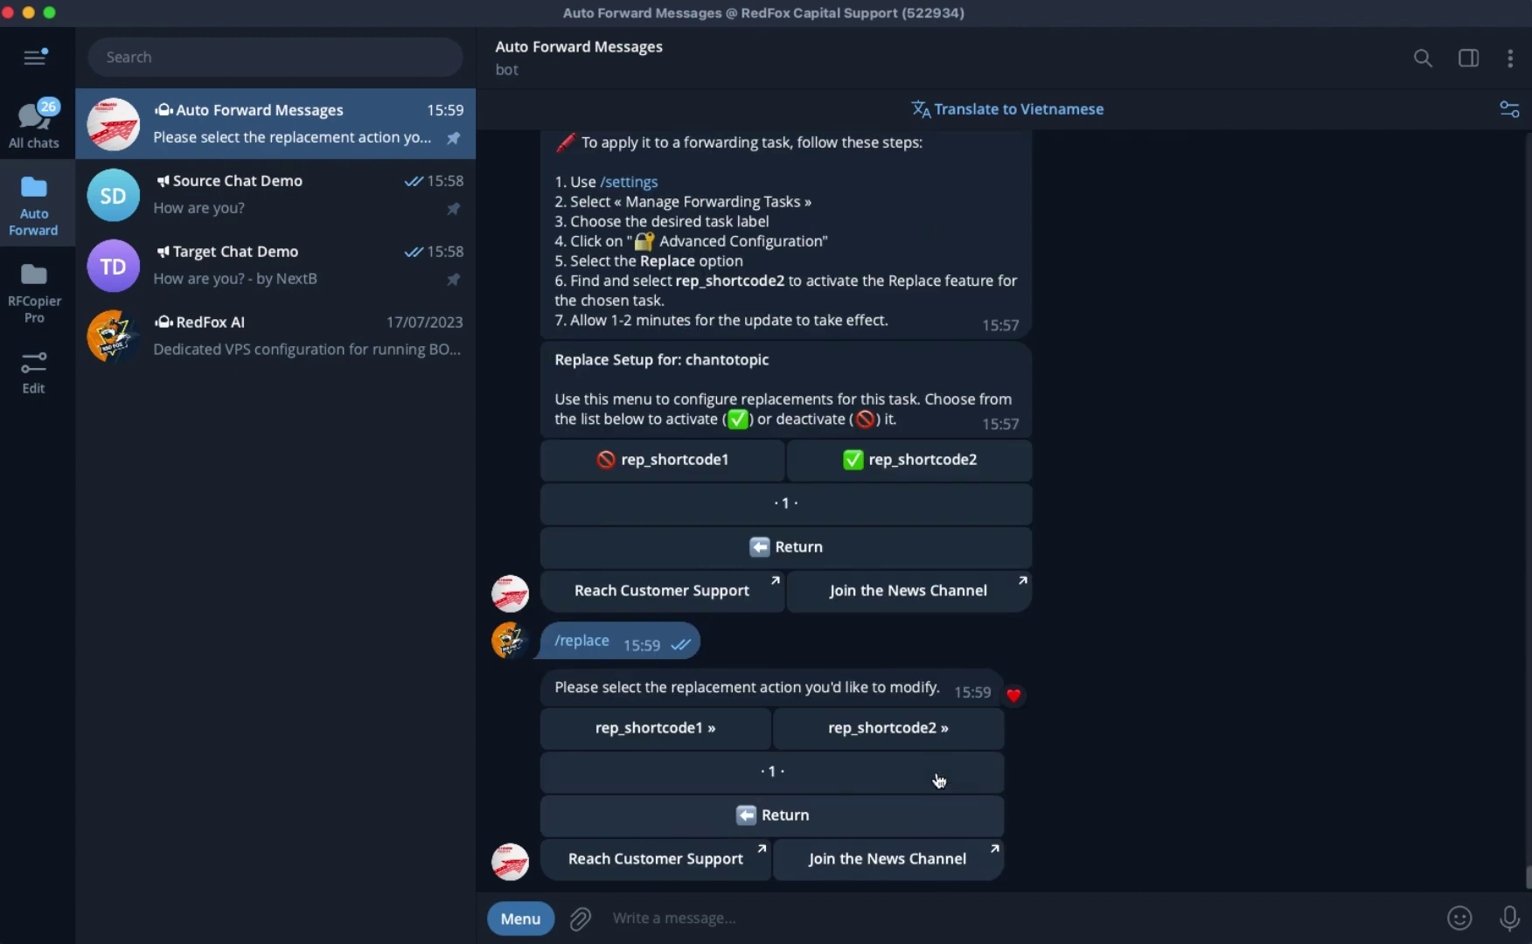
left_click(978, 733)
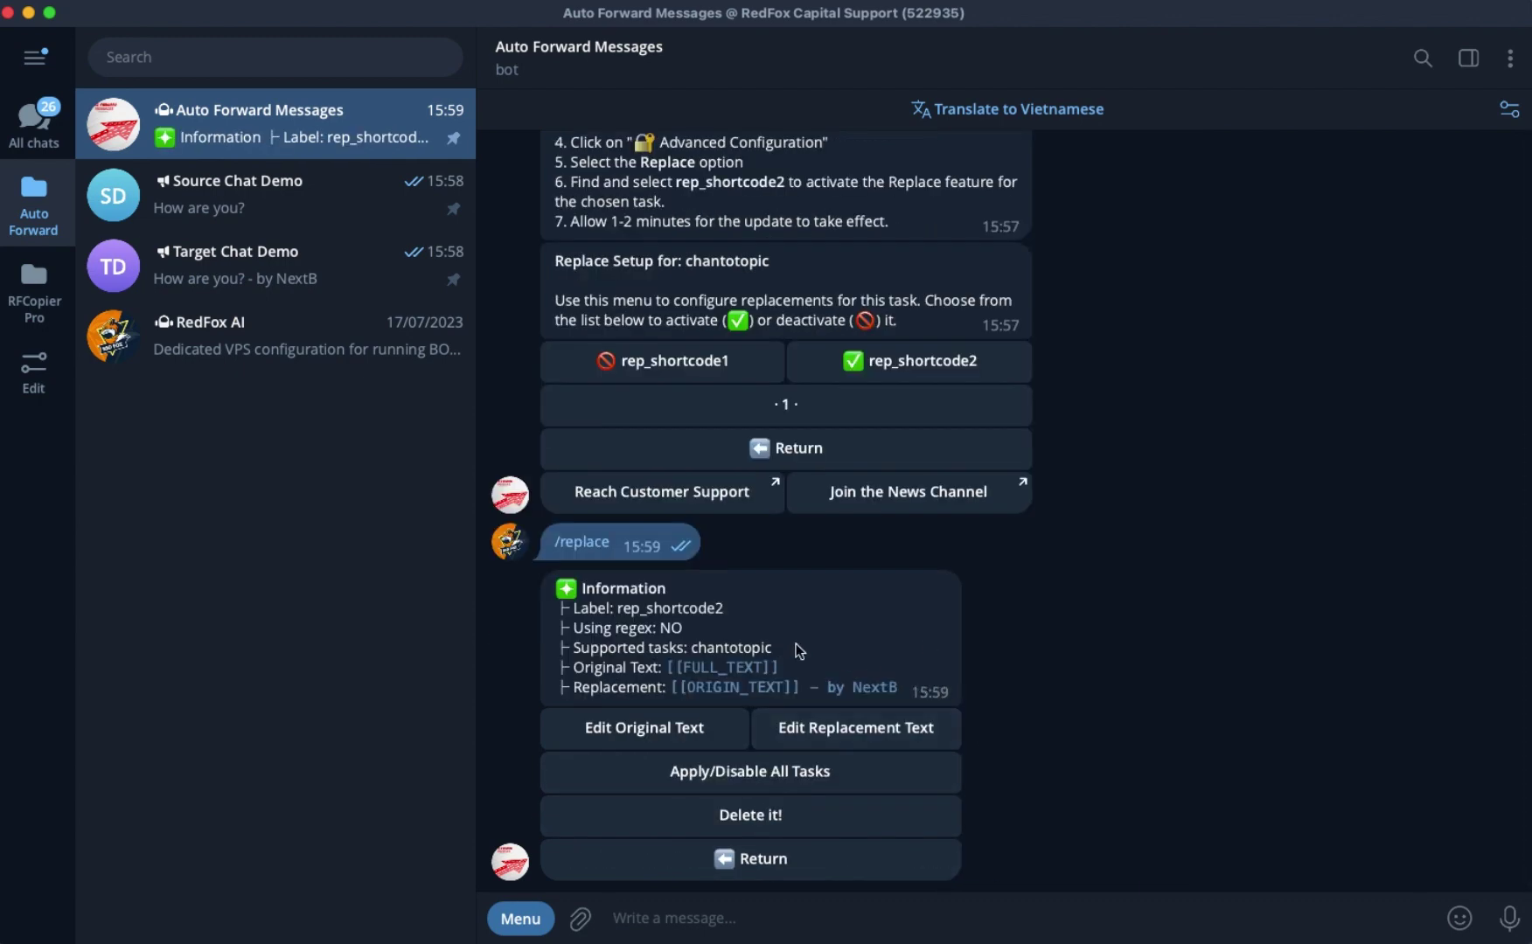
Step: Set rep_shortcode2's replacement to '[[ORIGIN_NAME_URL]]\n [[ORIGIN_TEXT]] - by NextB', then reopen Source Chat Demo
left_click(832, 737)
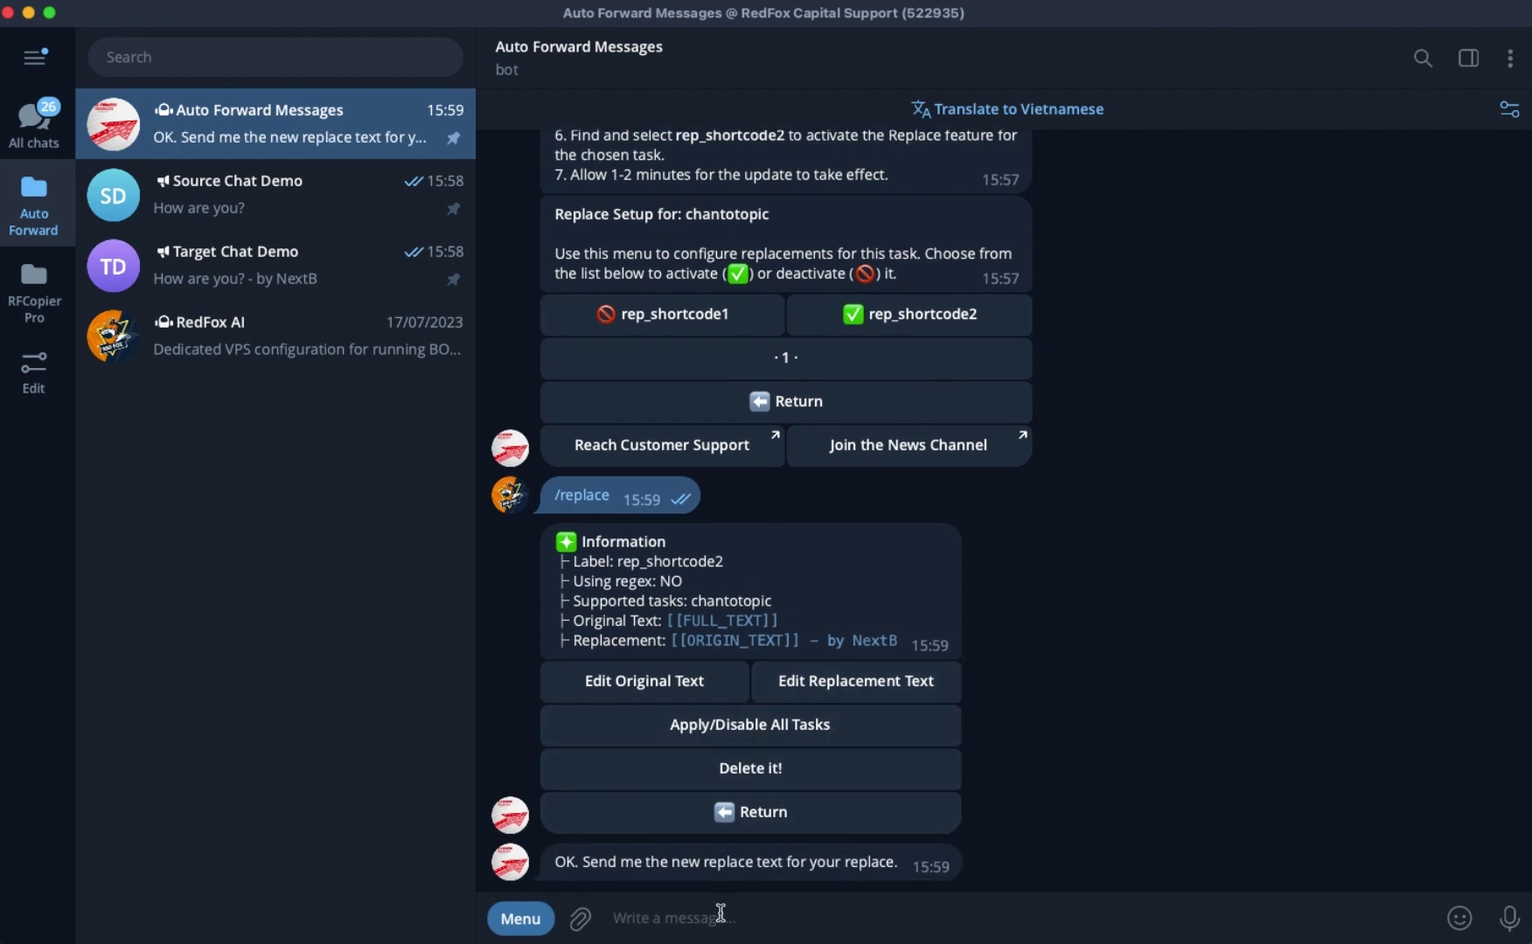
key("ctrl+v")
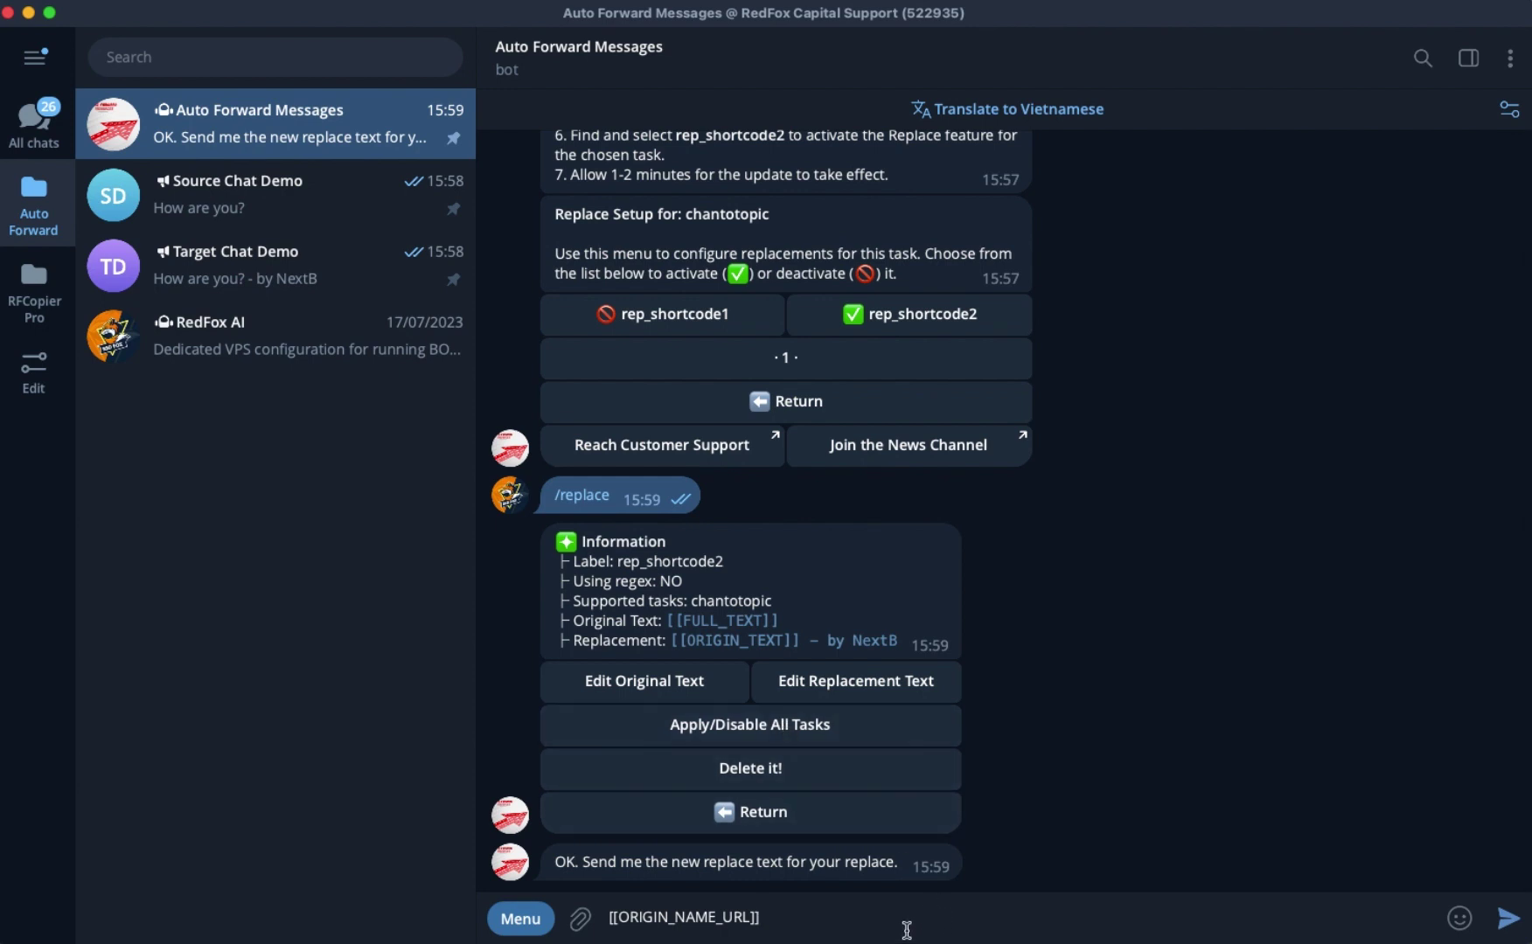
type("\\n")
left_click(765, 642)
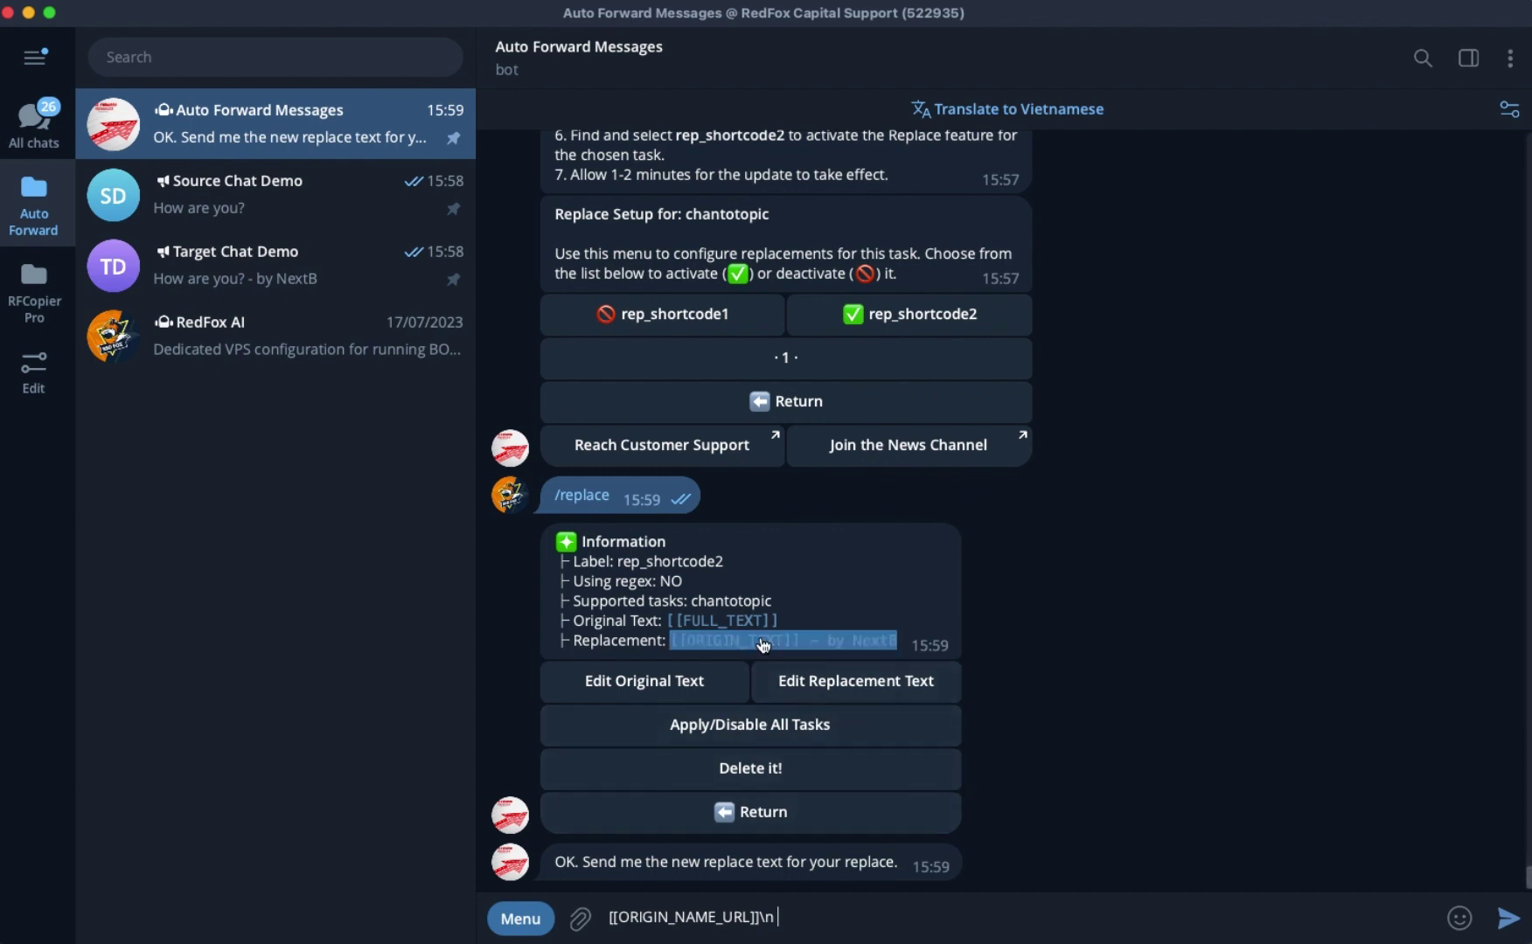
key("cmd+v")
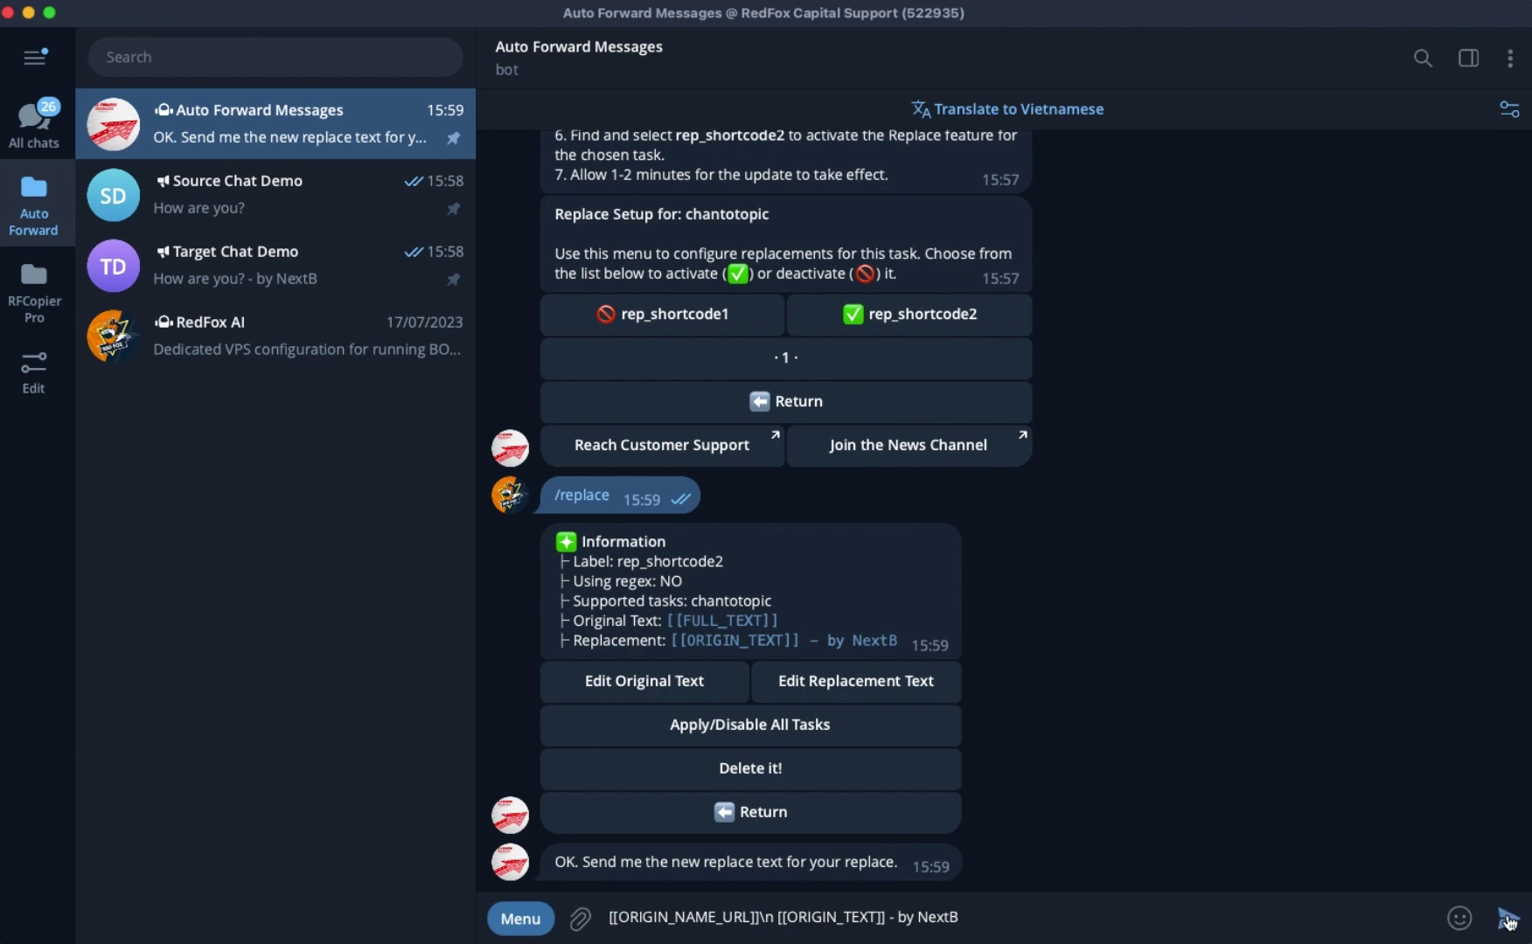
left_click(1507, 921)
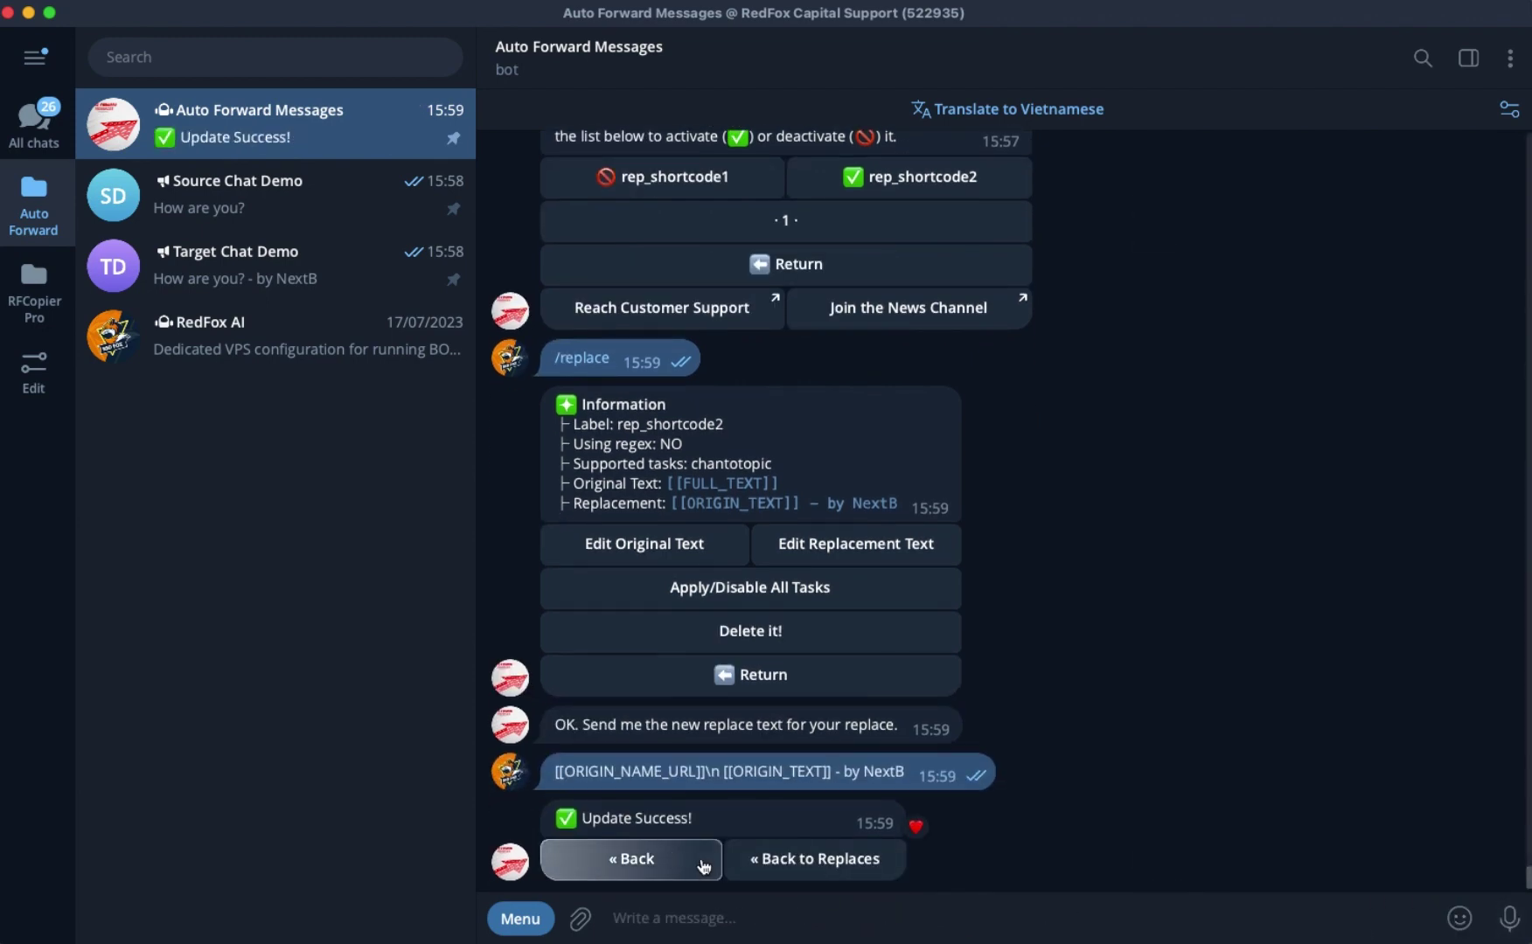
left_click(704, 865)
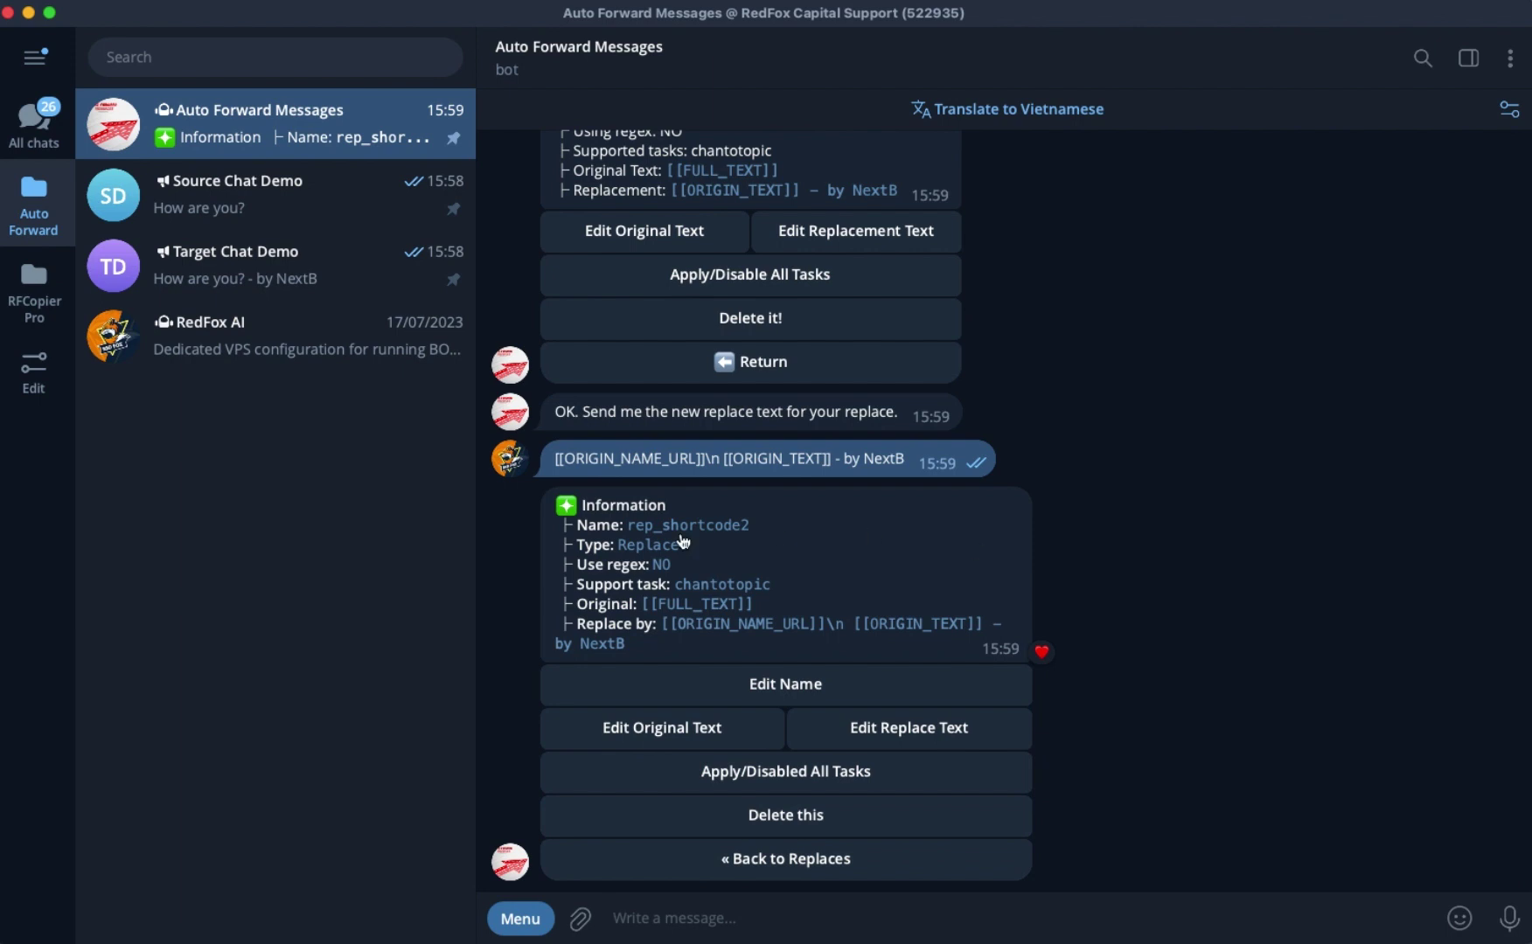
left_click(356, 199)
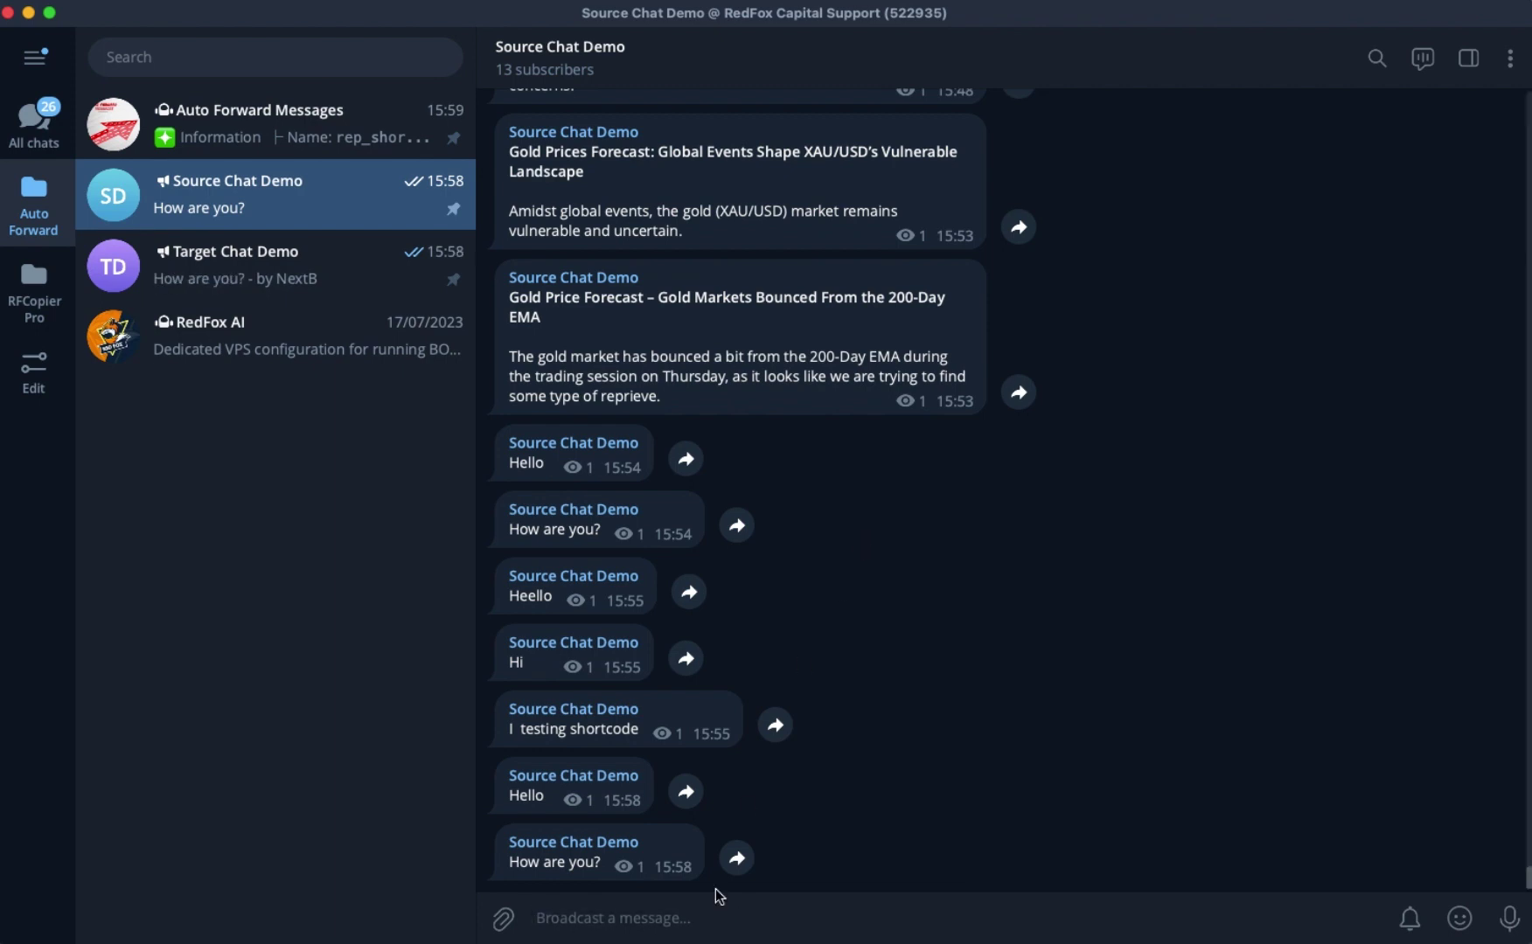
Step: Post 'Show Link Channel Source' in Source Chat Demo and check its forward's source link in Target Chat Demo
type("SHo")
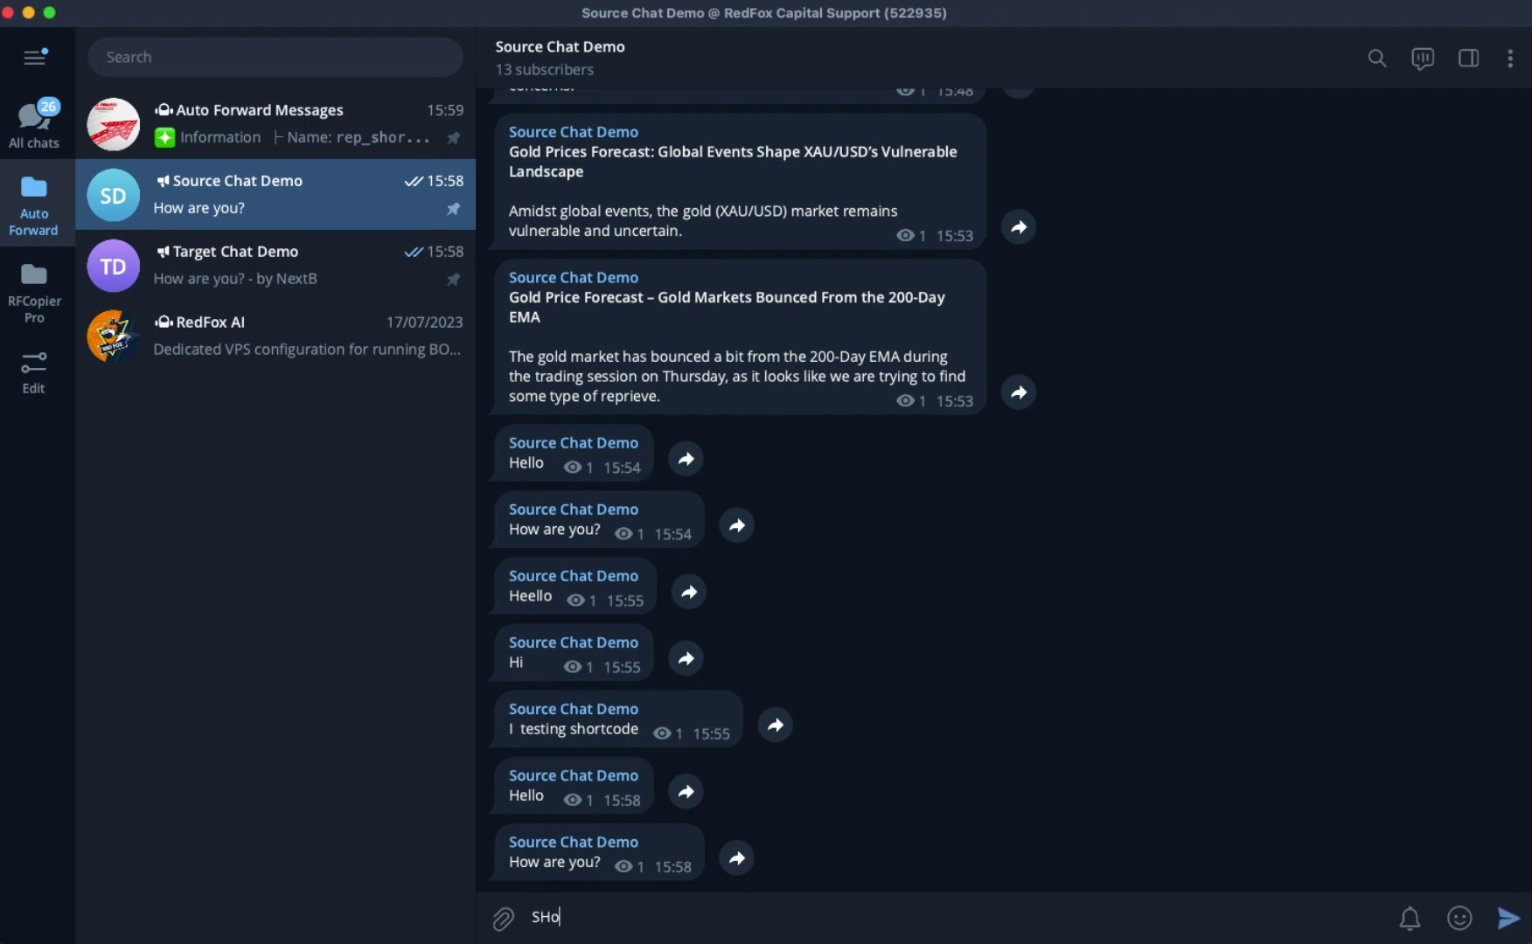
key("BackSpace")
key("BackSpace")
key("BackSpace")
key("BackSpace")
key("BackSpace")
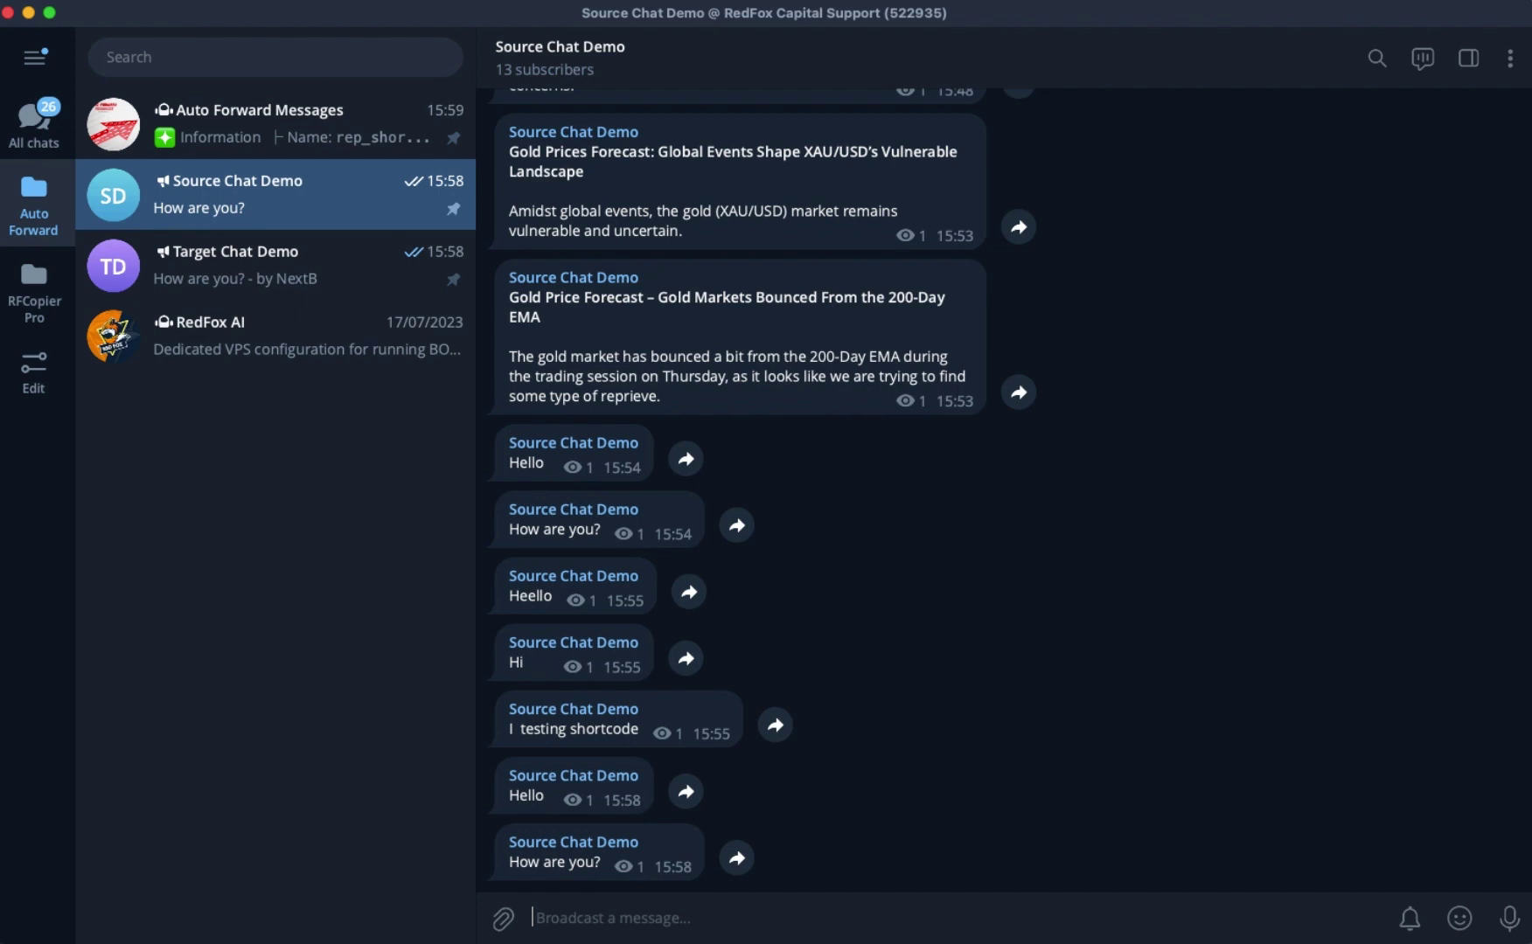
type("Show L")
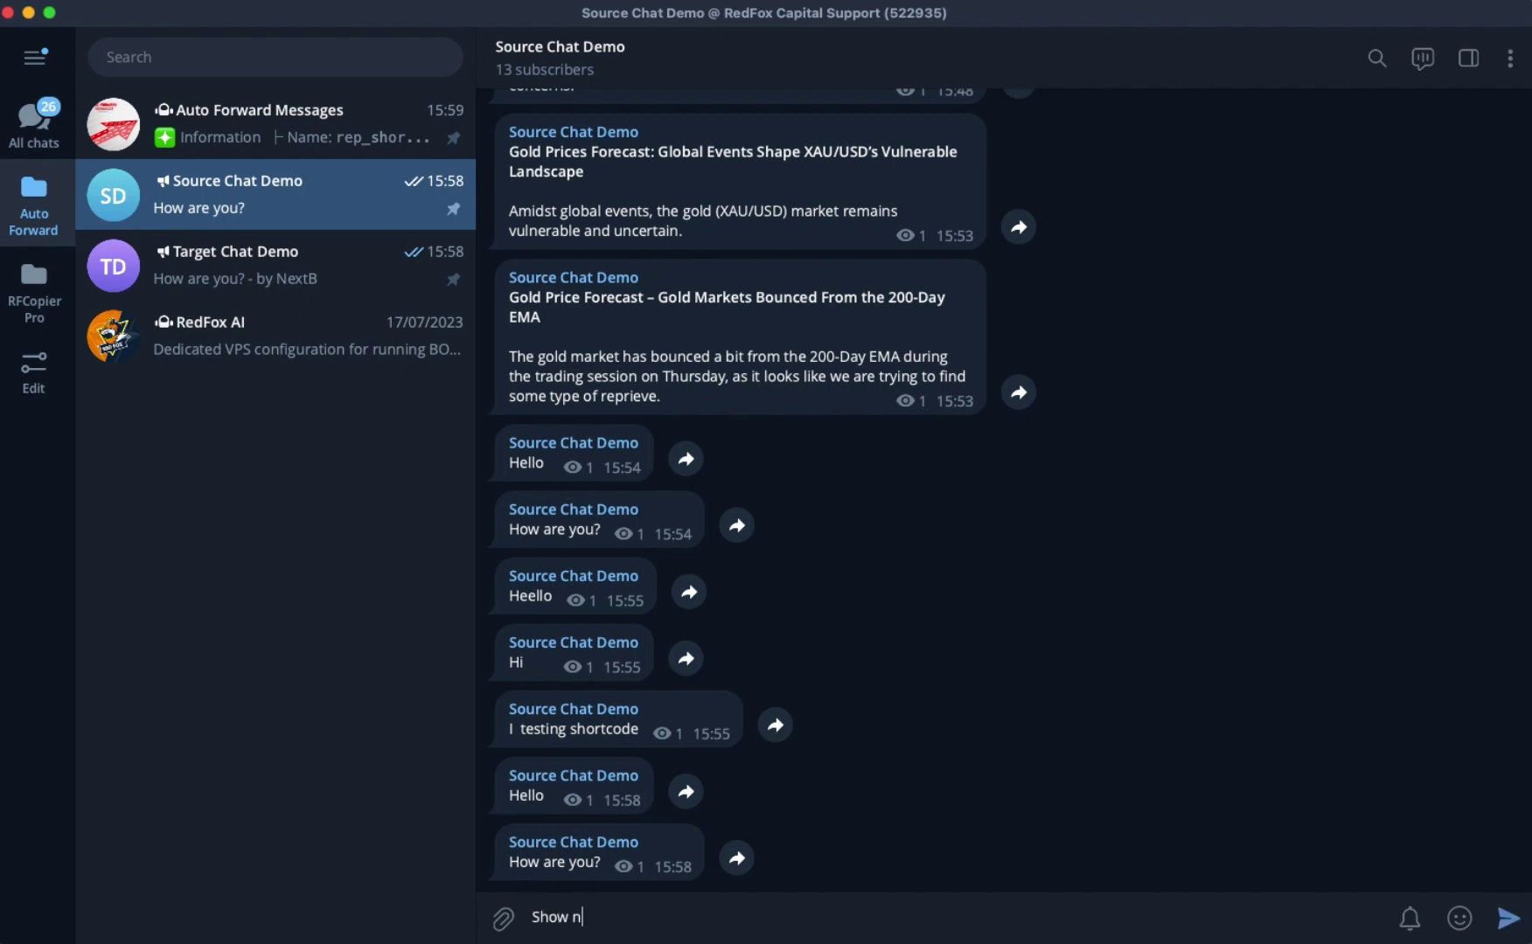
type("ink ")
type("Channel ")
type("Source")
key("Return")
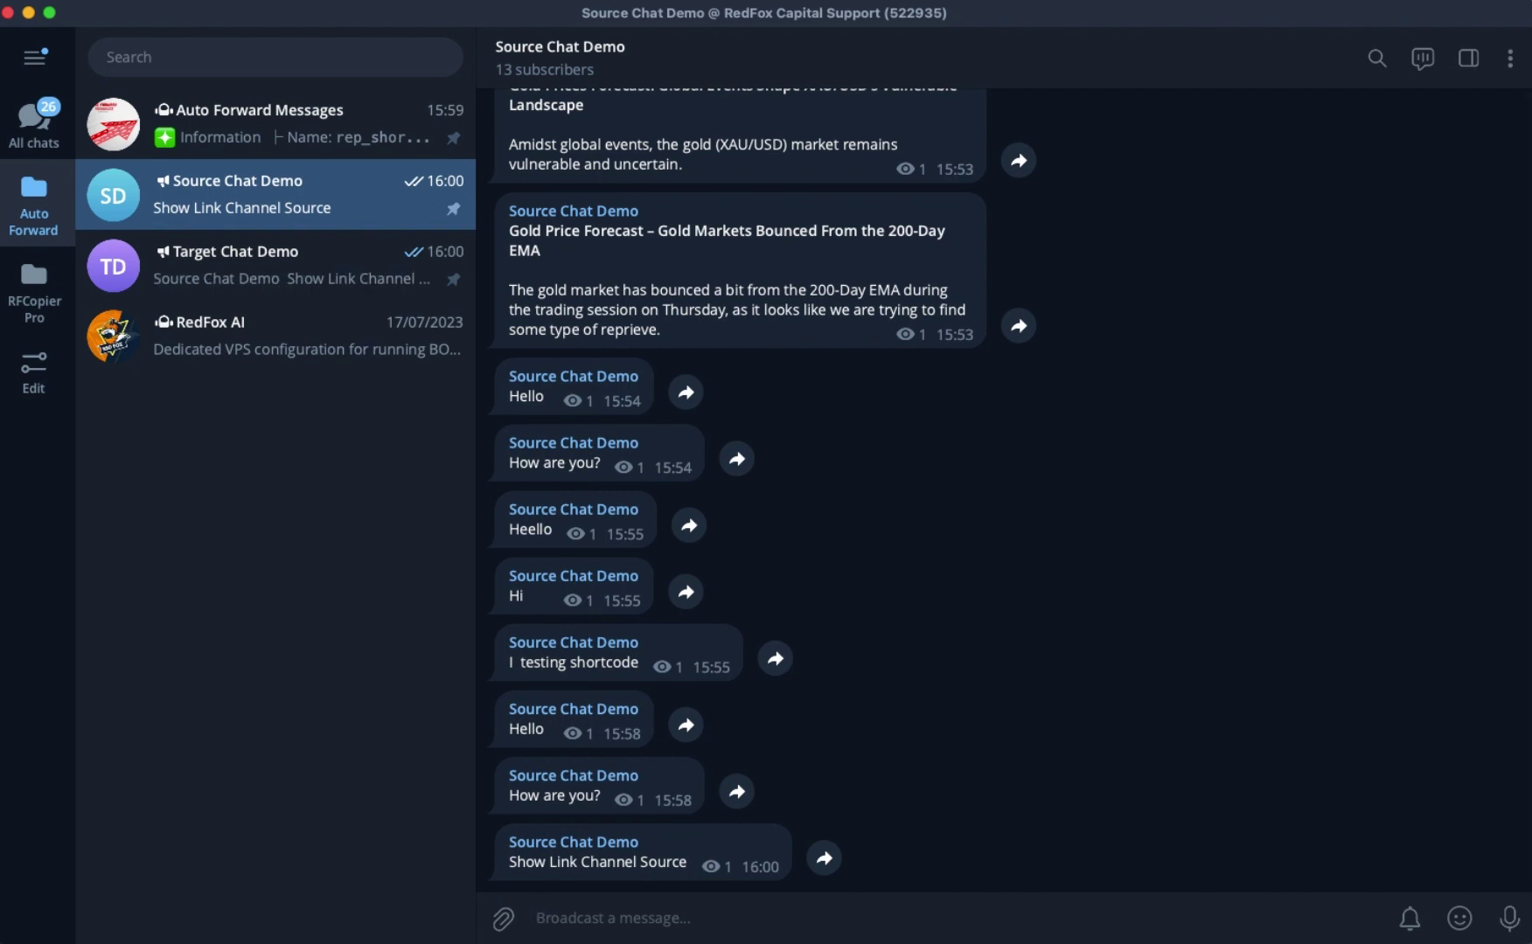
left_click(361, 267)
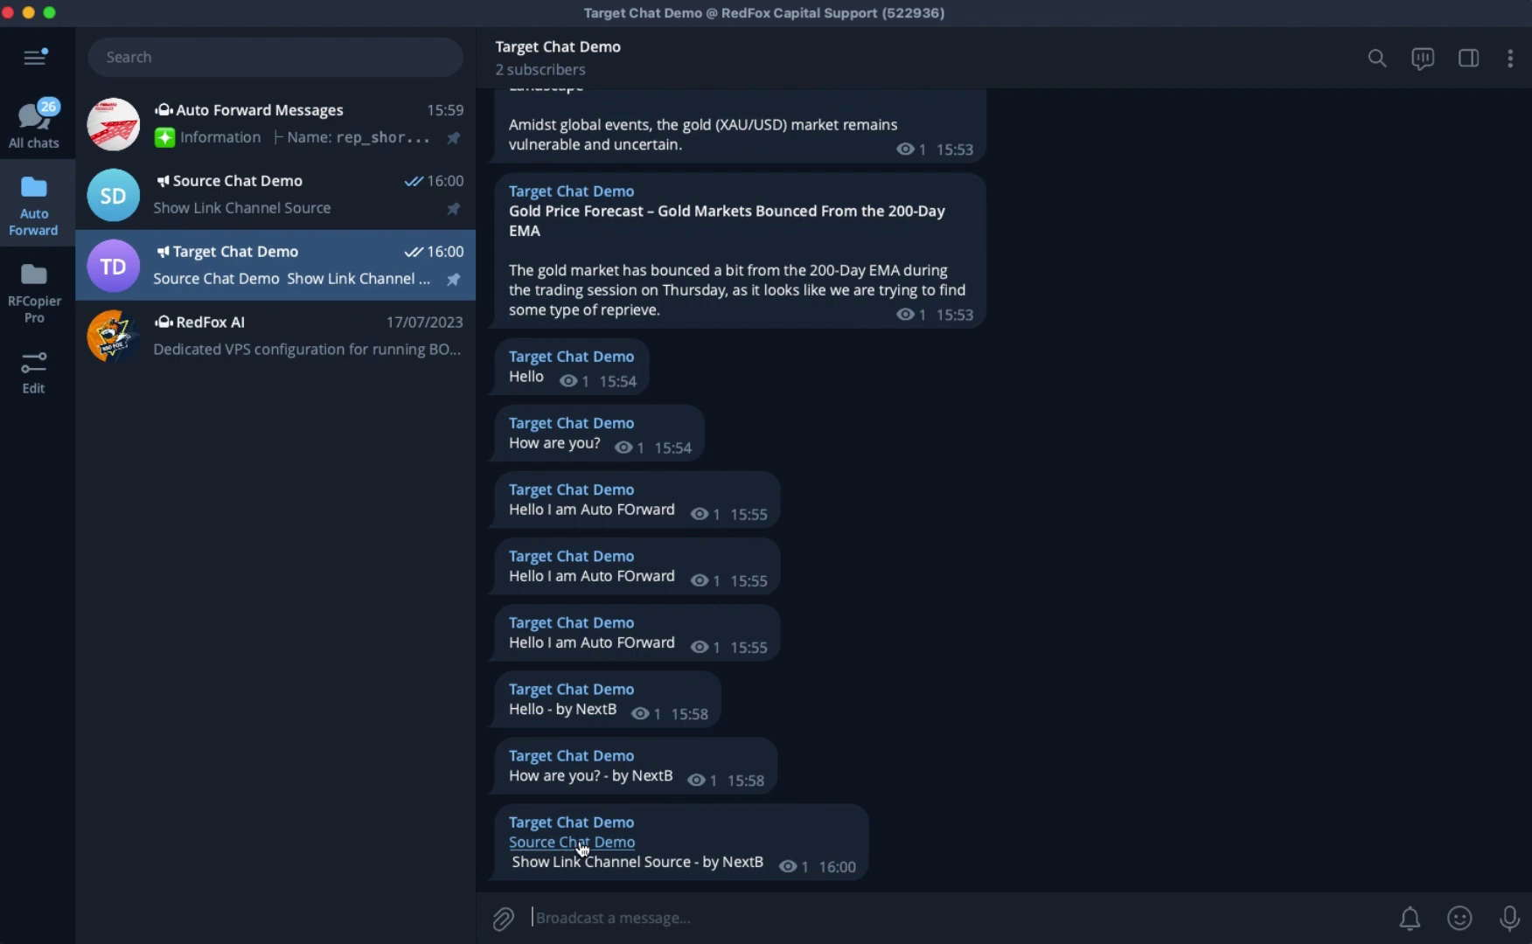
left_click_drag(521, 864, 768, 864)
left_click(598, 865)
left_click(568, 842)
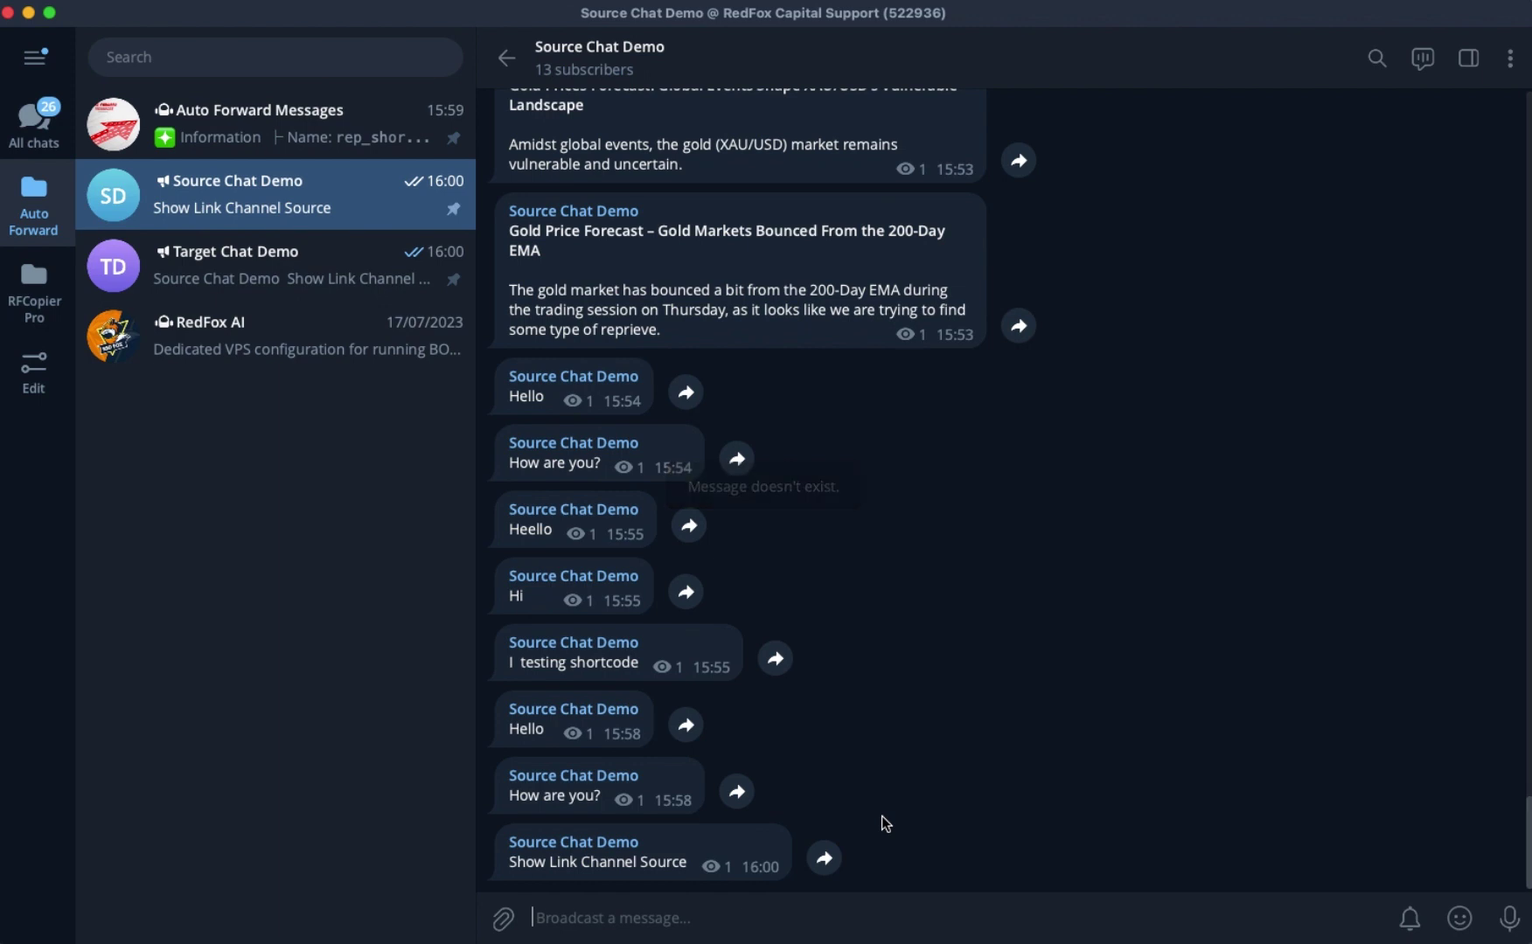
Step: Post 'Done' in Source Chat Demo, verify it in Target Chat Demo, and return to the bot chat
type("Done")
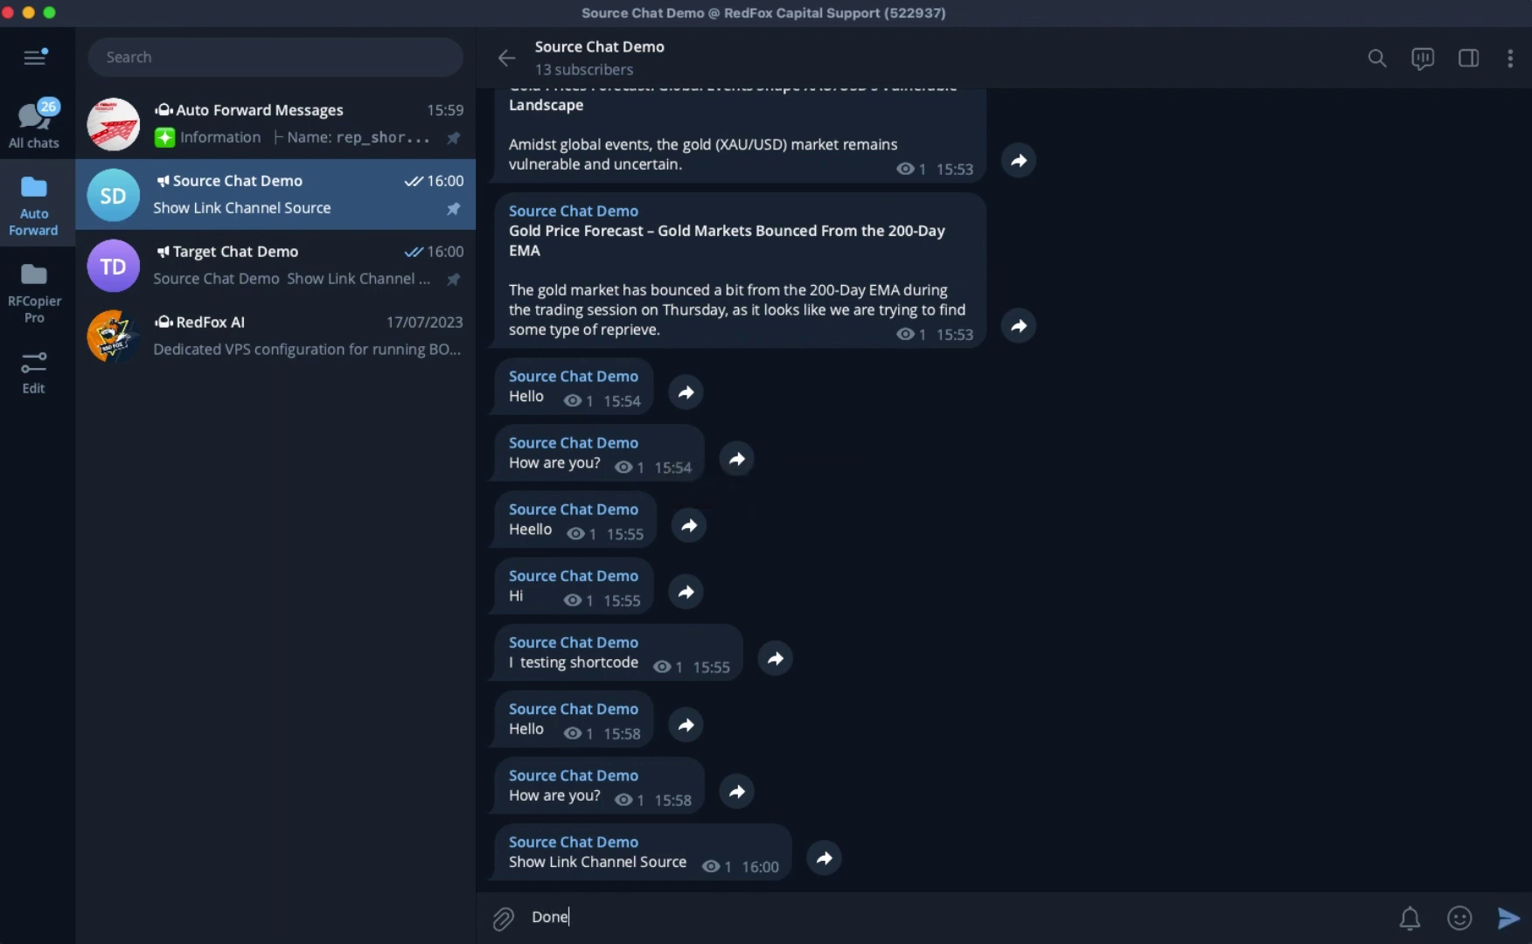
key("Return")
left_click(384, 278)
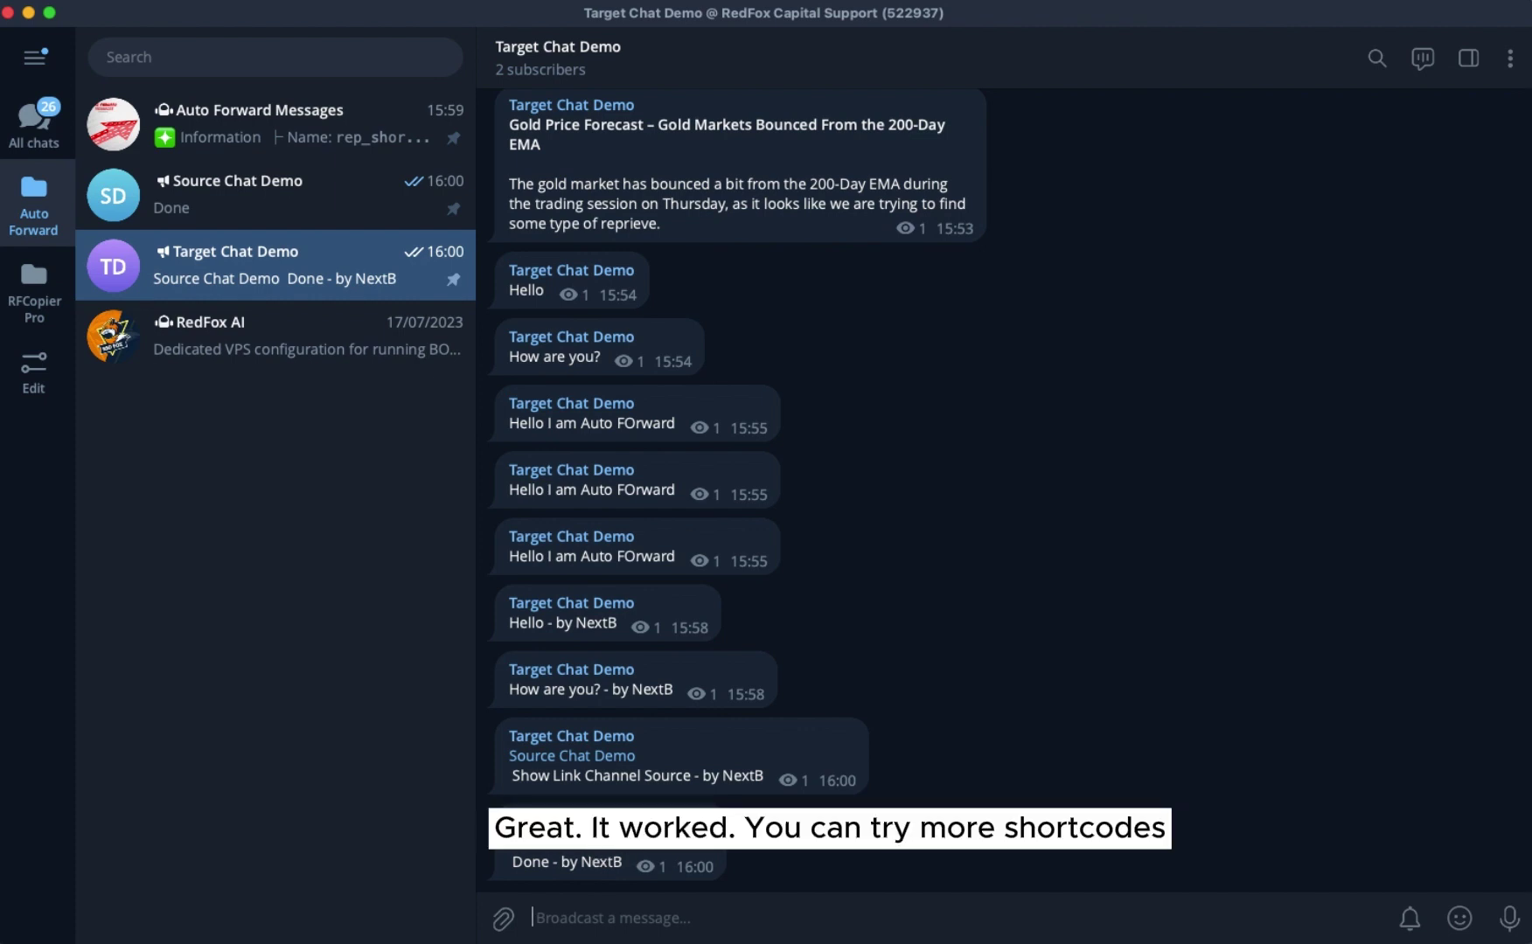
left_click(272, 149)
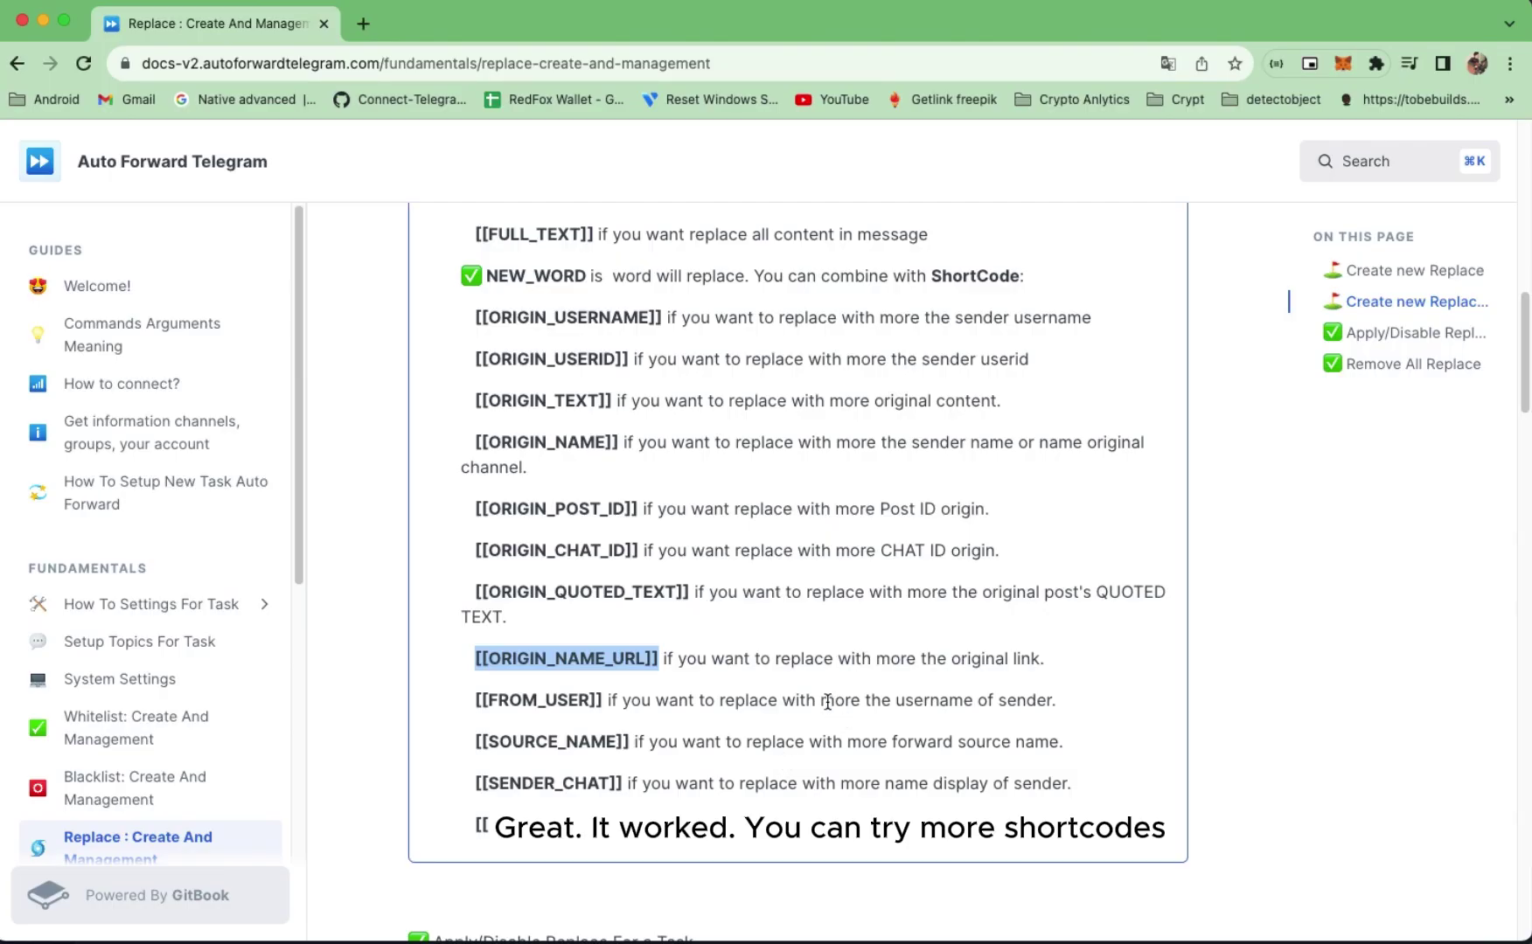
Step: Scroll the Chrome Replace docs page back up to the shortcode list
scroll(564, 702, "up", 3)
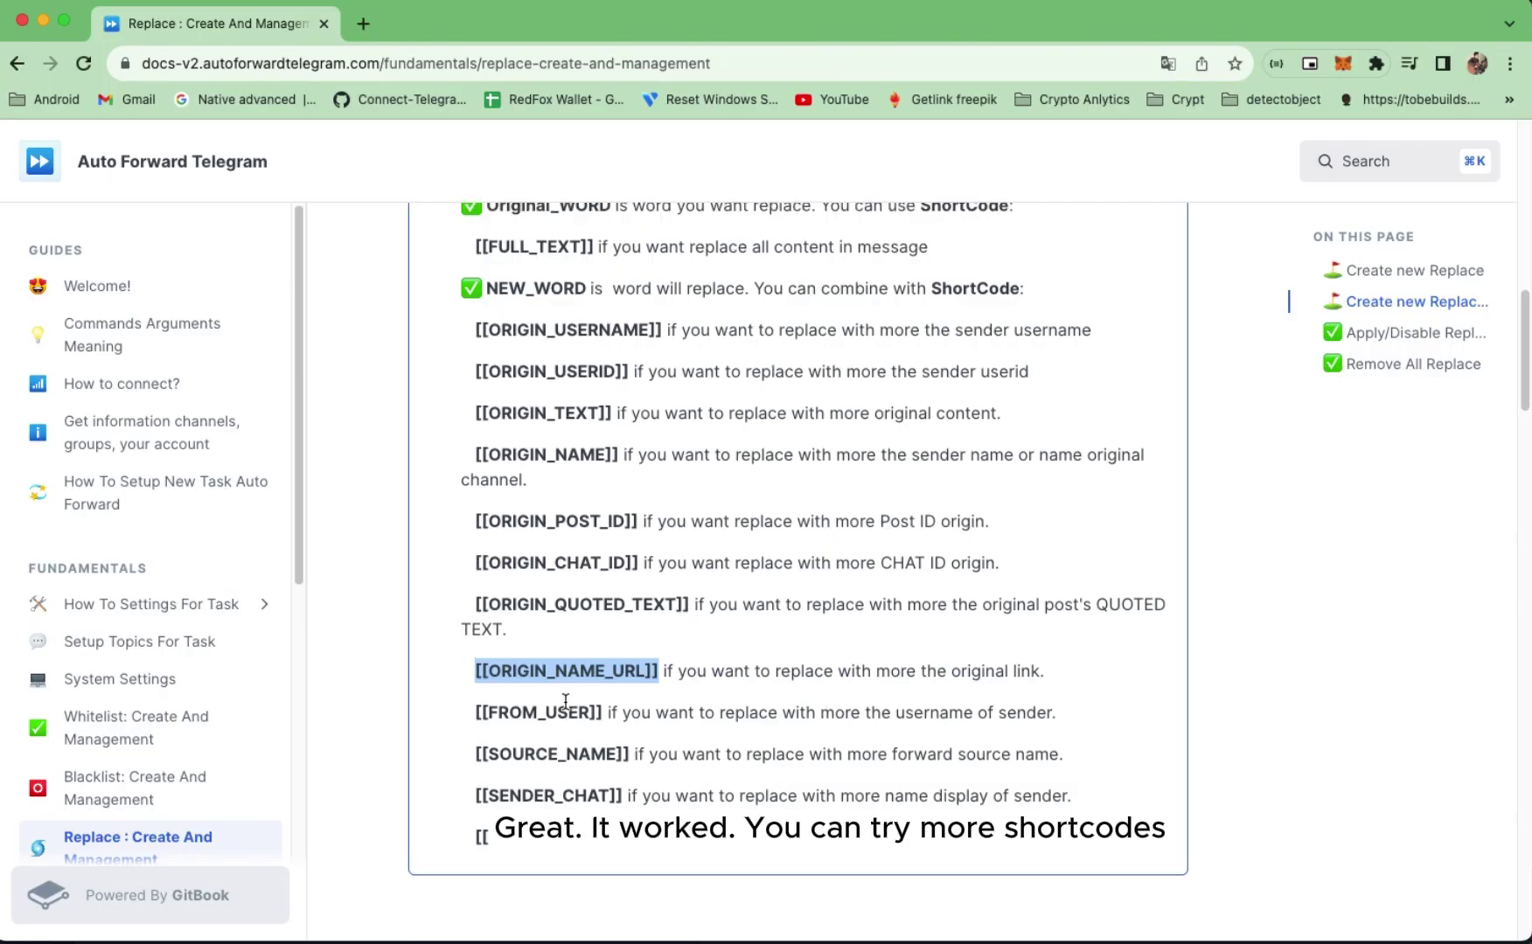